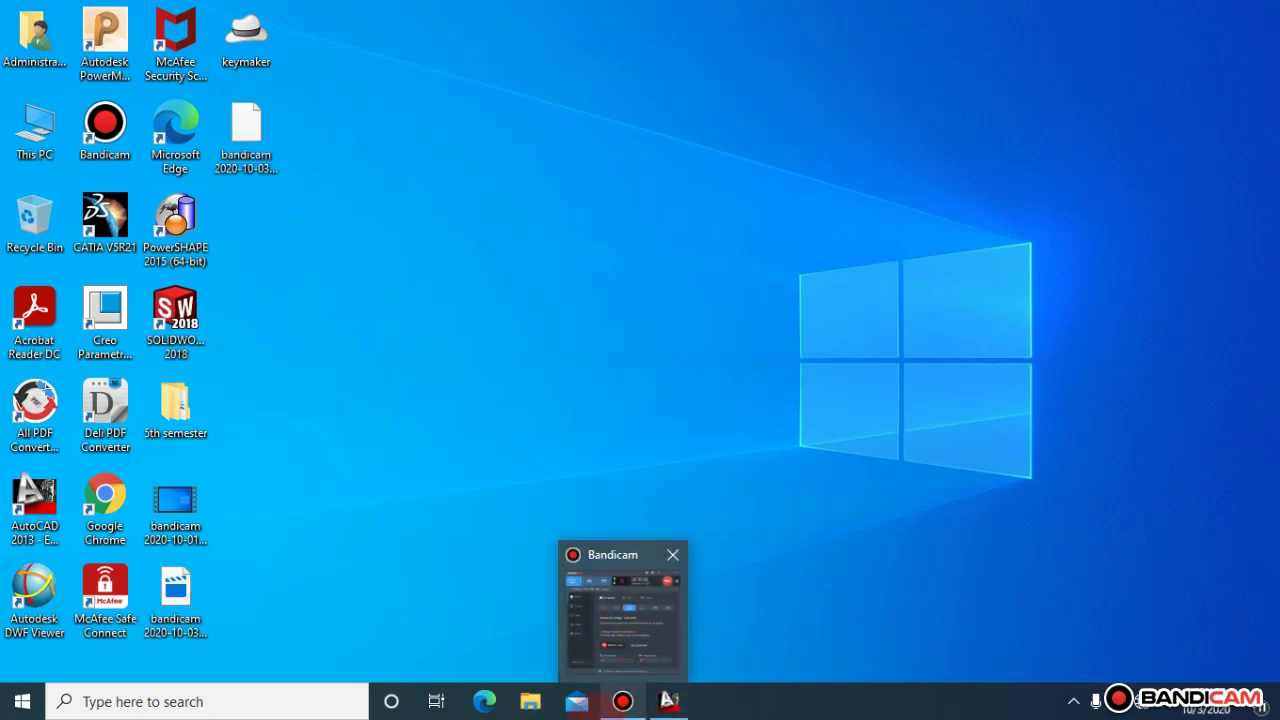
Restore the minimized AutoCAD window, cancel the stray selection, and switch the grid off with F7.
click(678, 404)
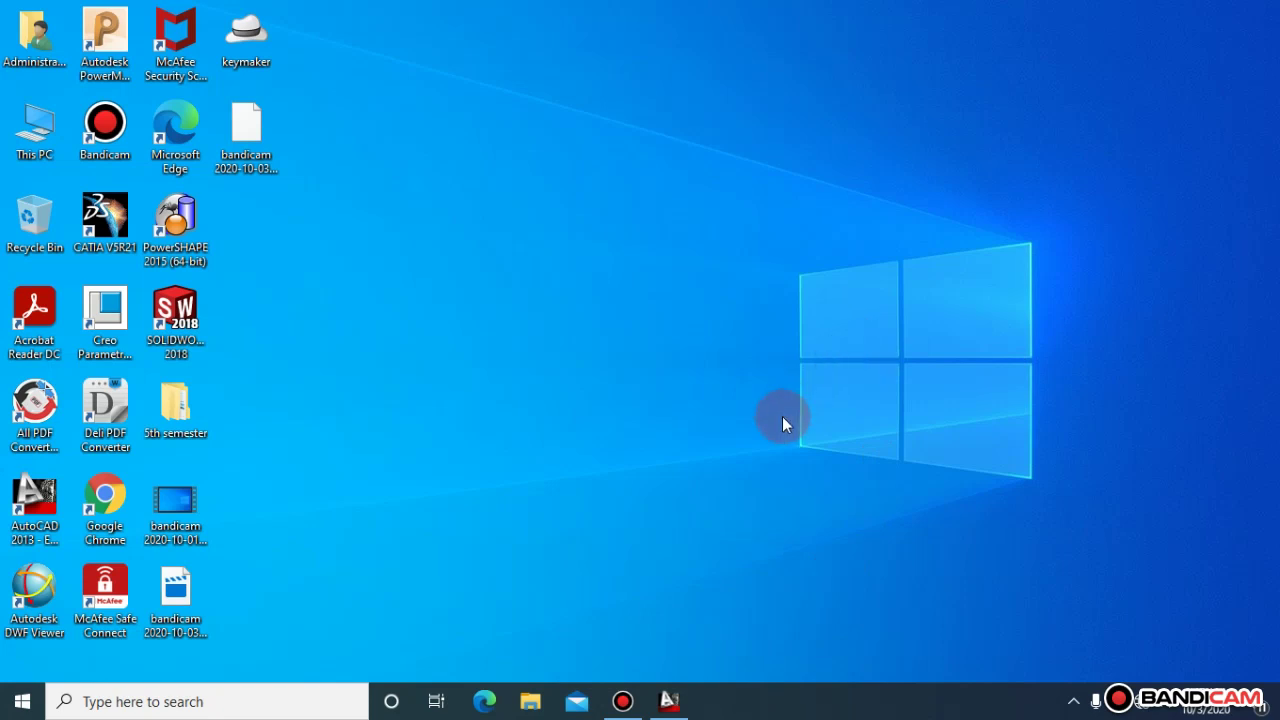
mouse_move(669, 701)
click(690, 708)
click(690, 708)
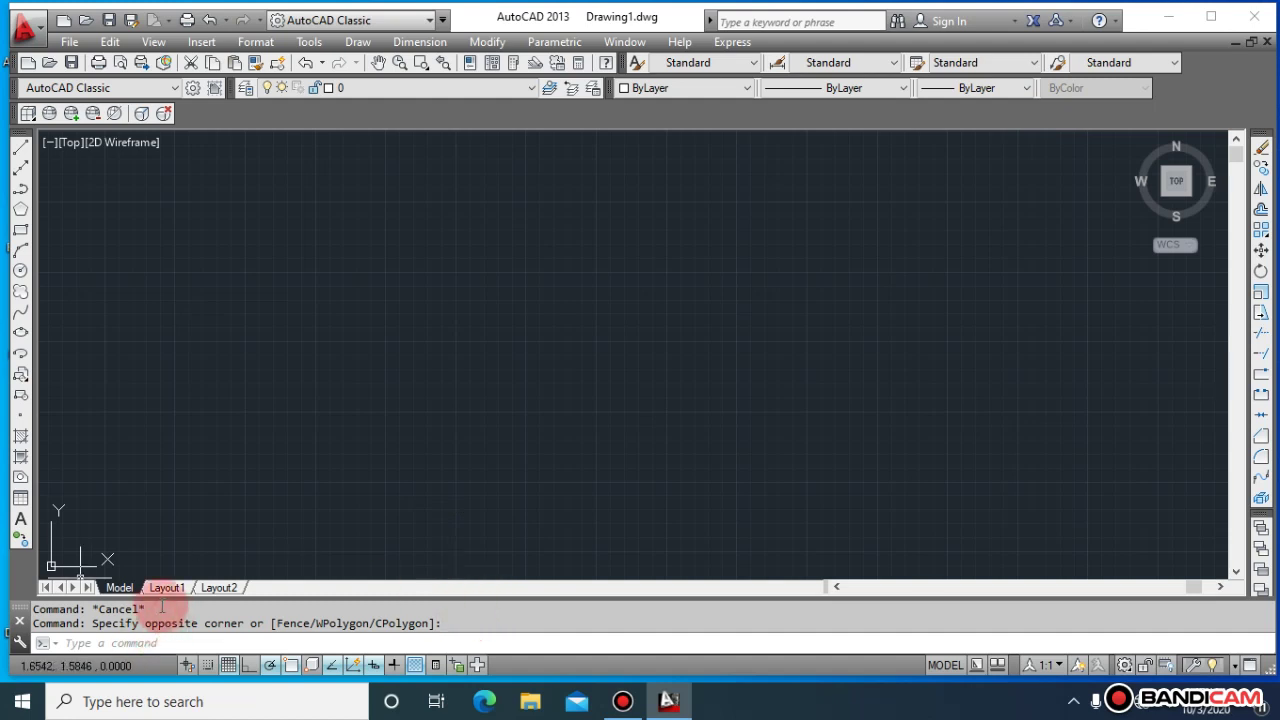
click(203, 622)
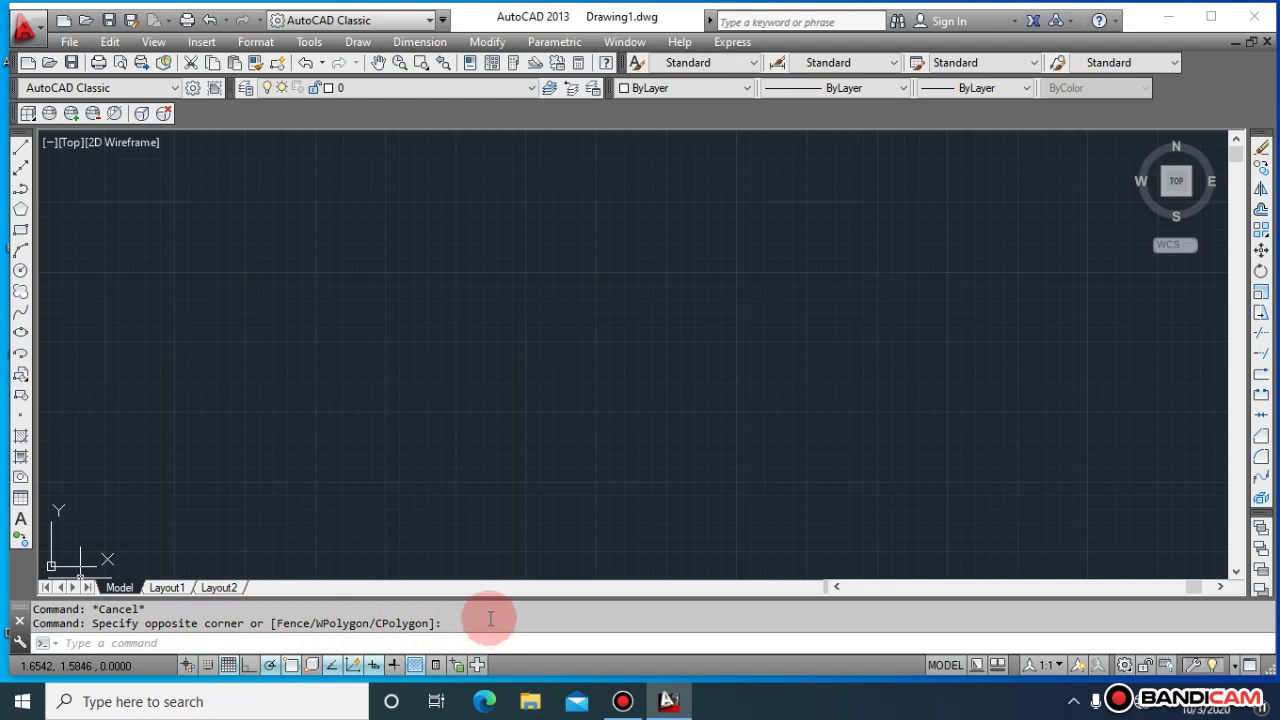
key(Escape)
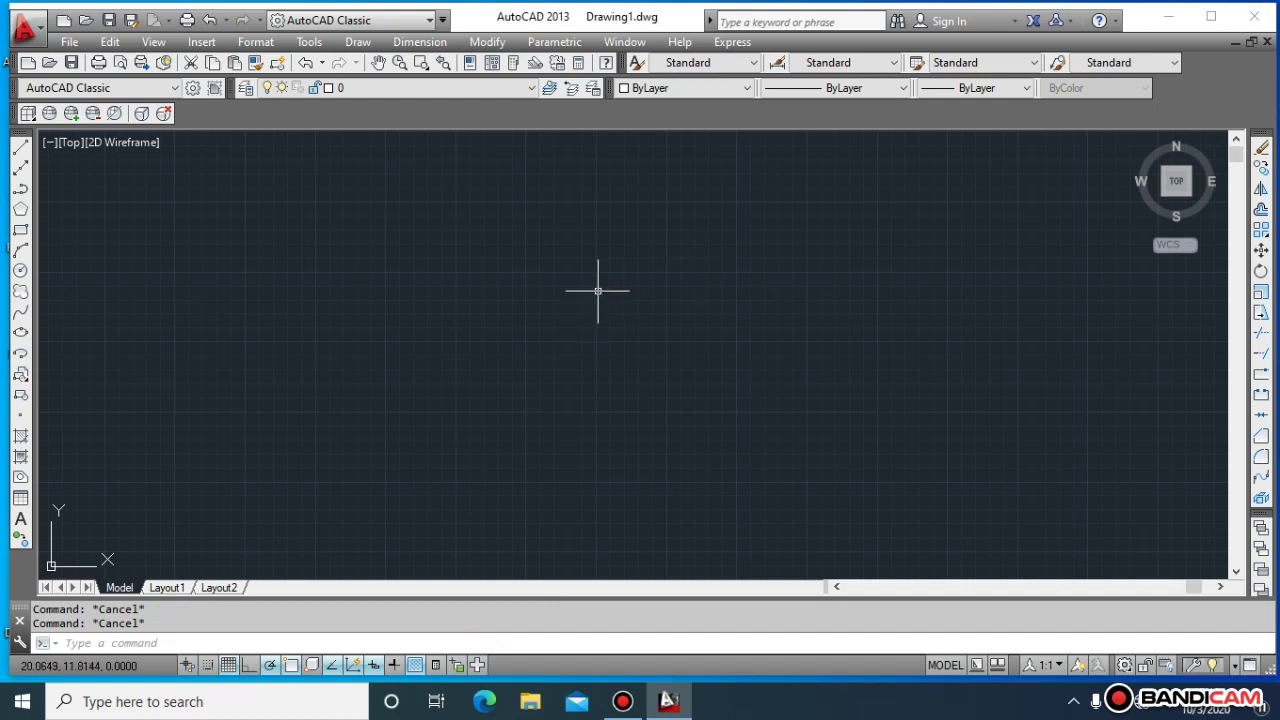
key(F7)
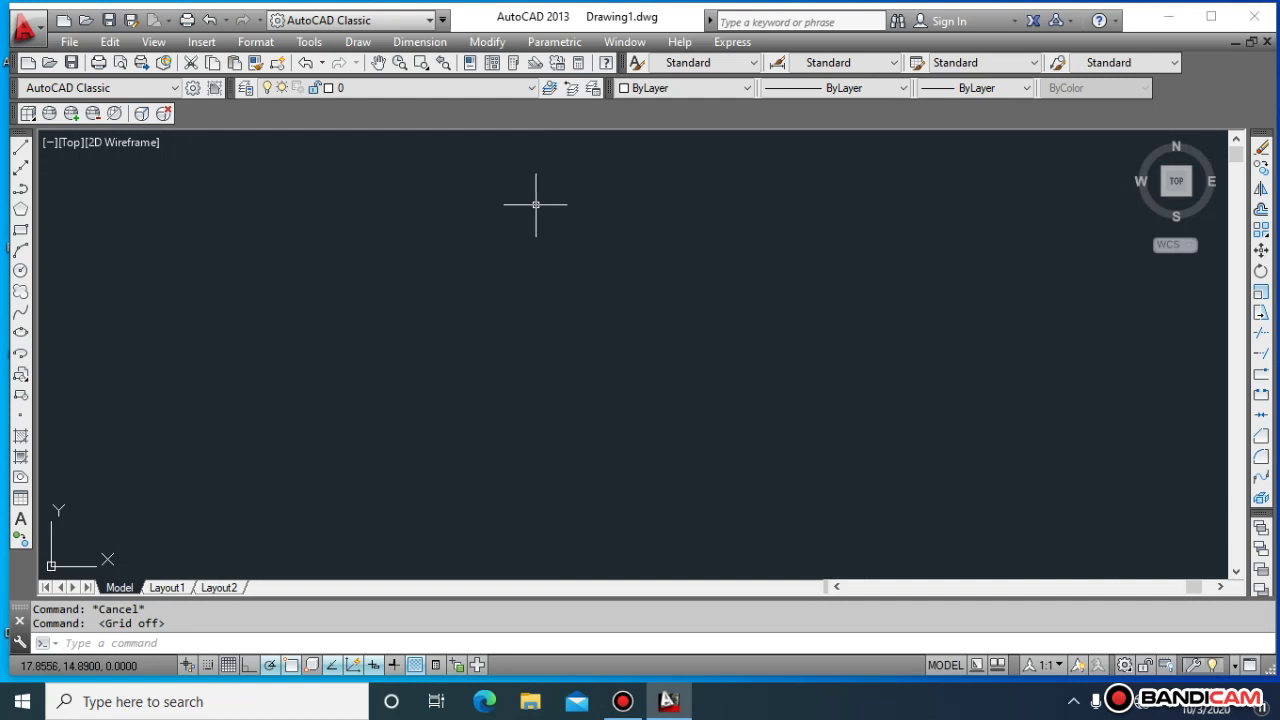
Open Options from the canvas menu and enlarge the AutoSnap marker and aperture on Drafting.
right_click(536, 205)
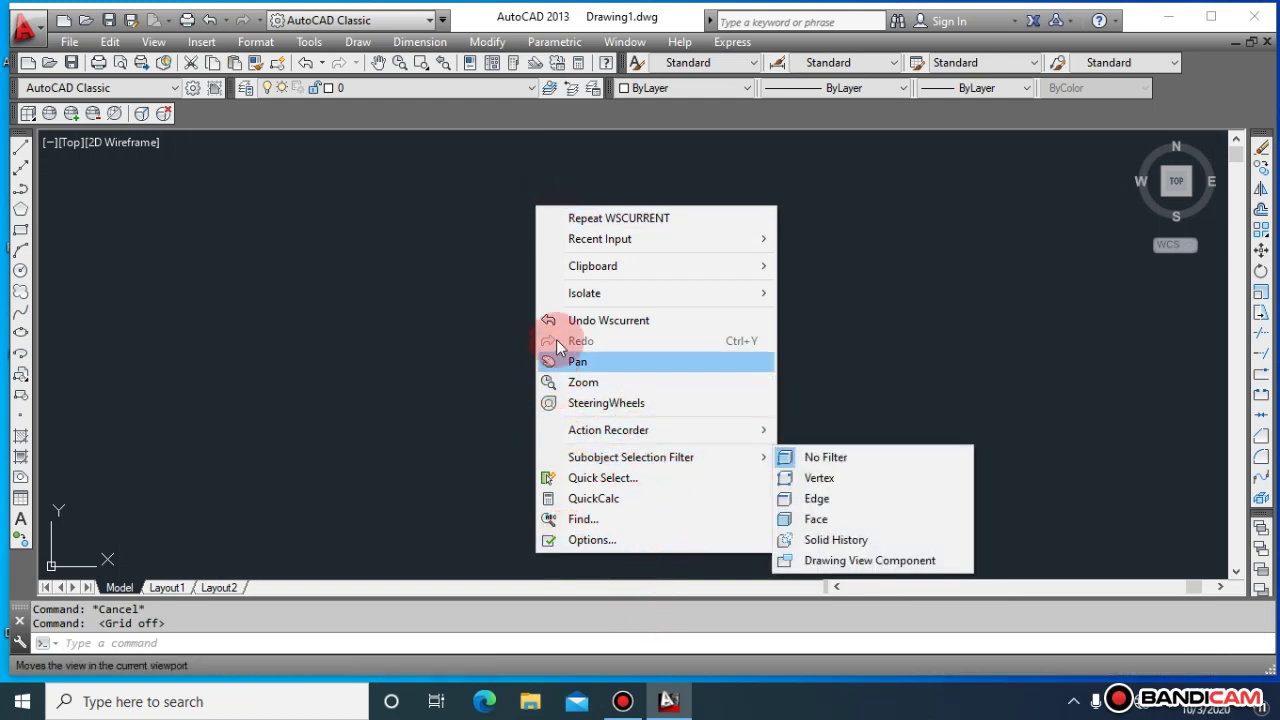
click(600, 540)
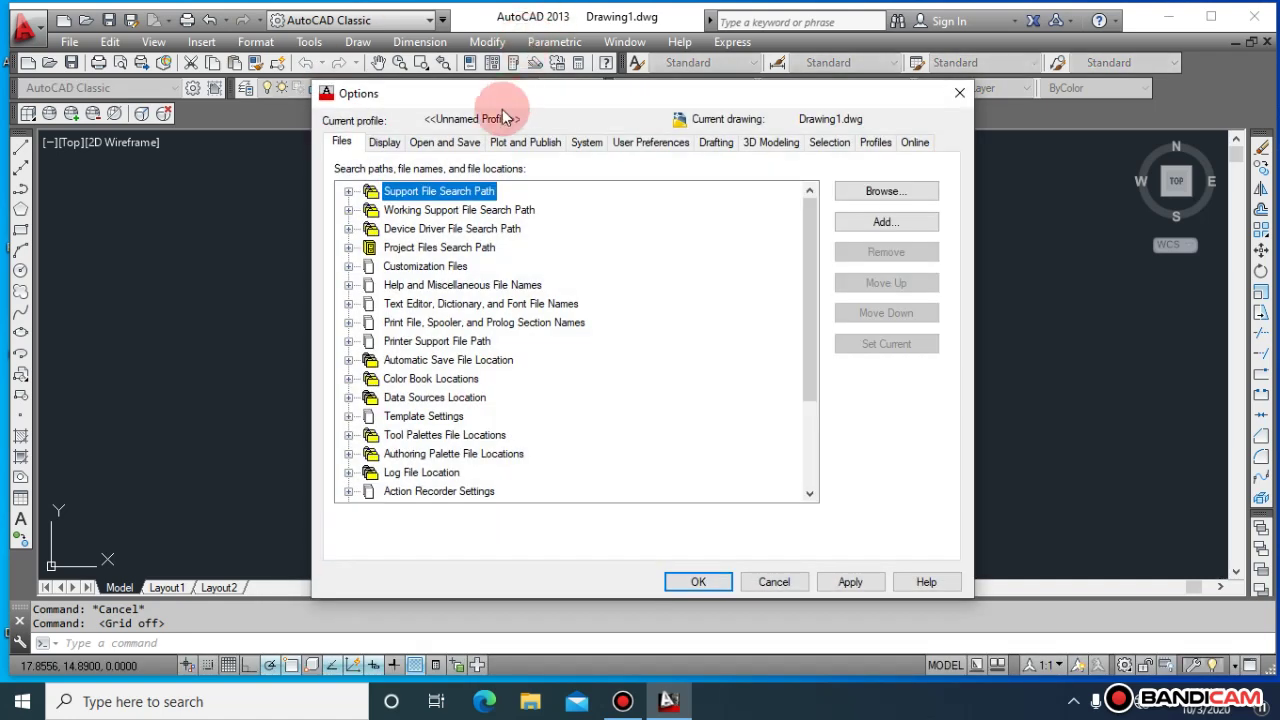
click(386, 142)
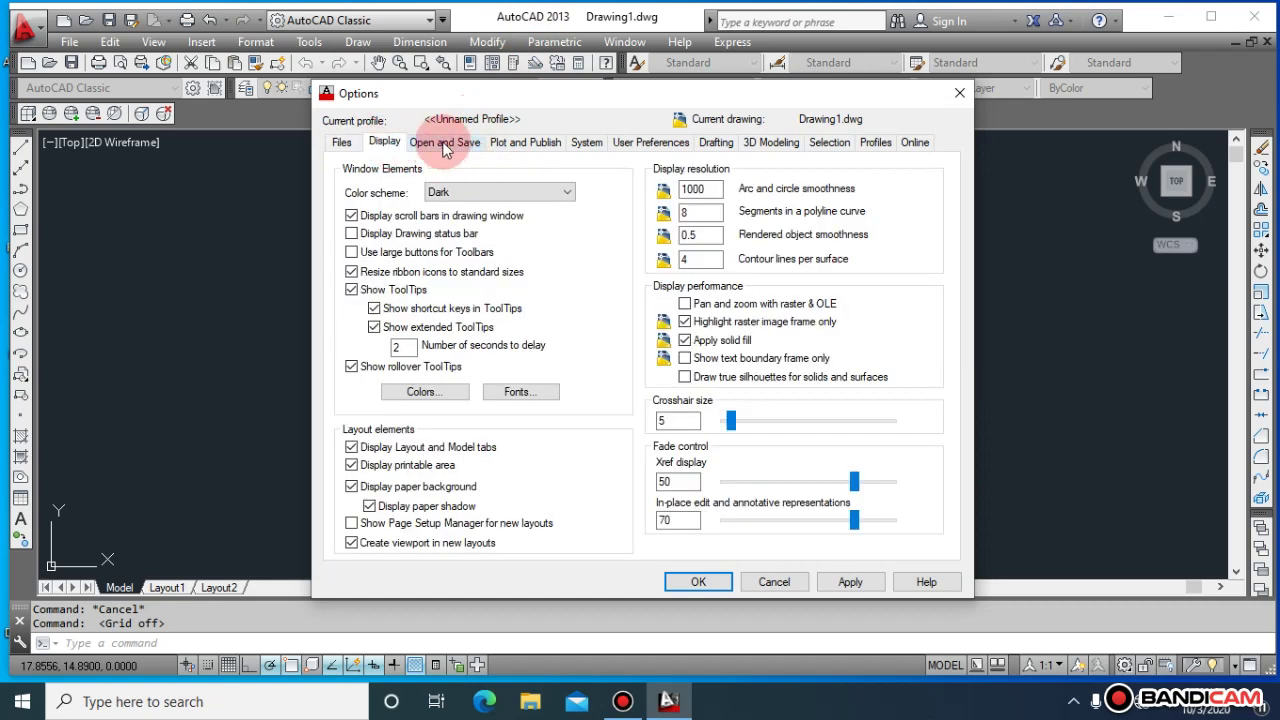
click(445, 145)
click(522, 142)
click(584, 142)
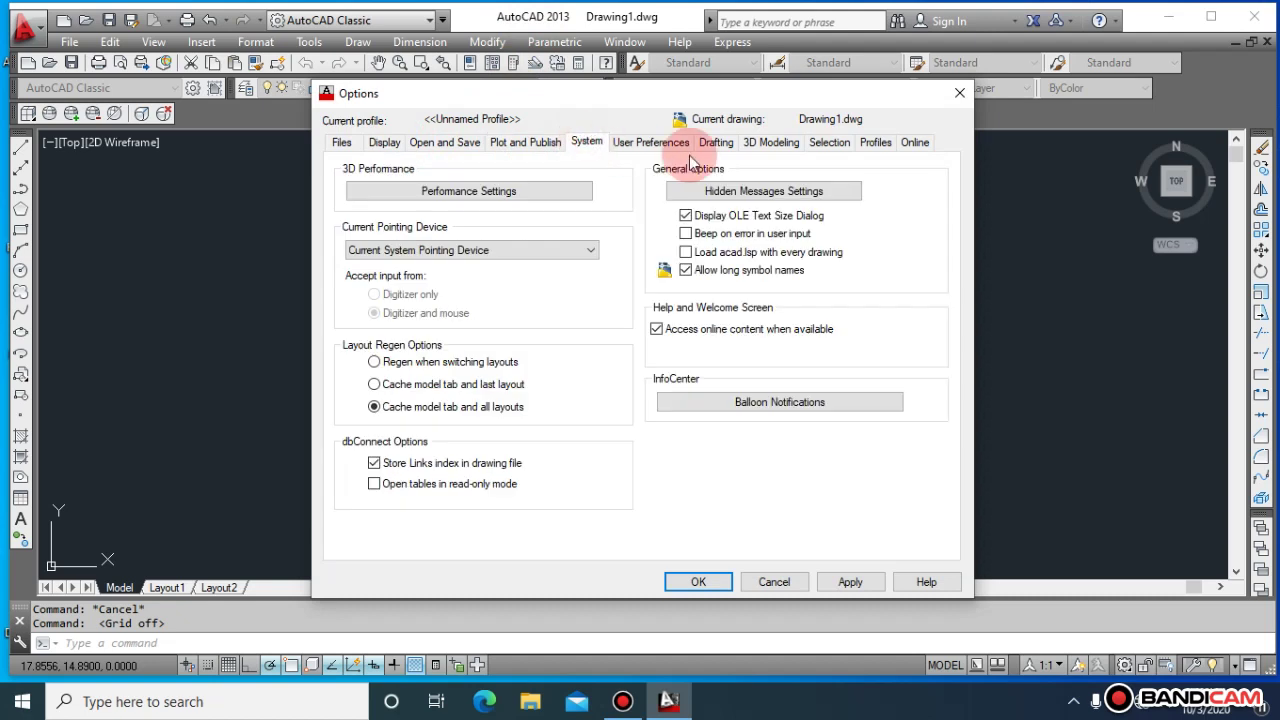
click(712, 144)
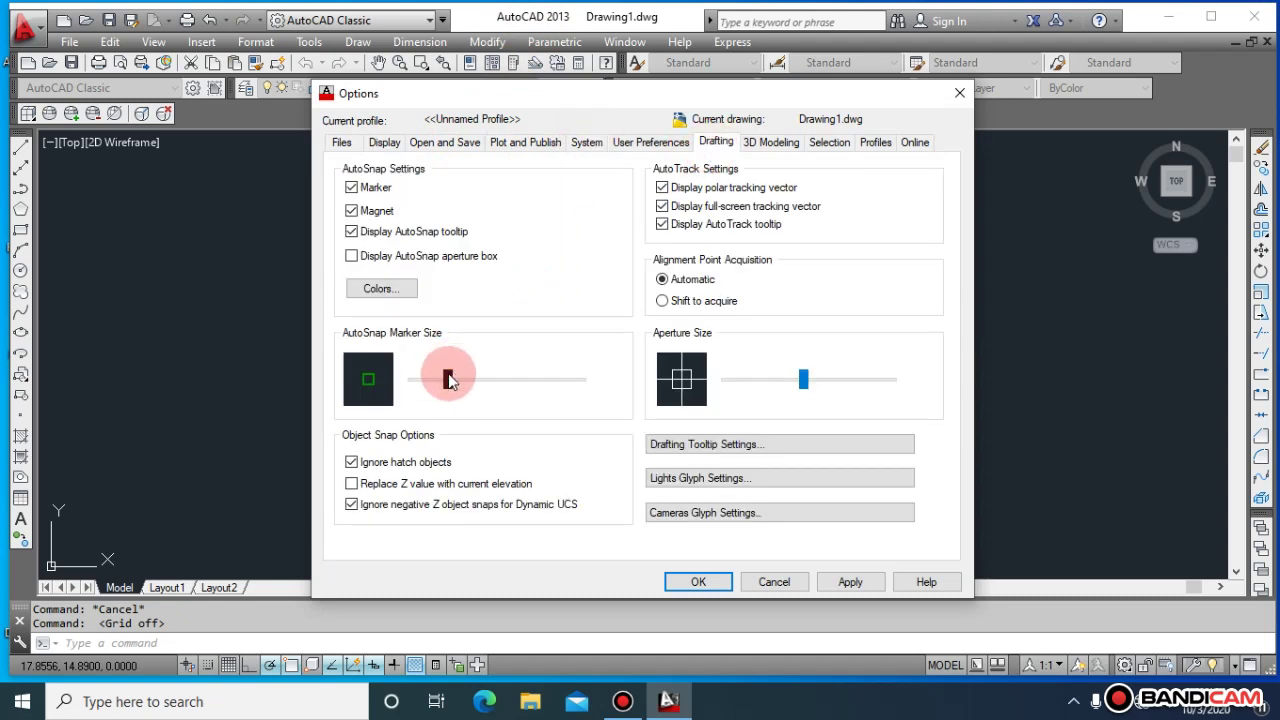
drag(452, 370, 509, 386)
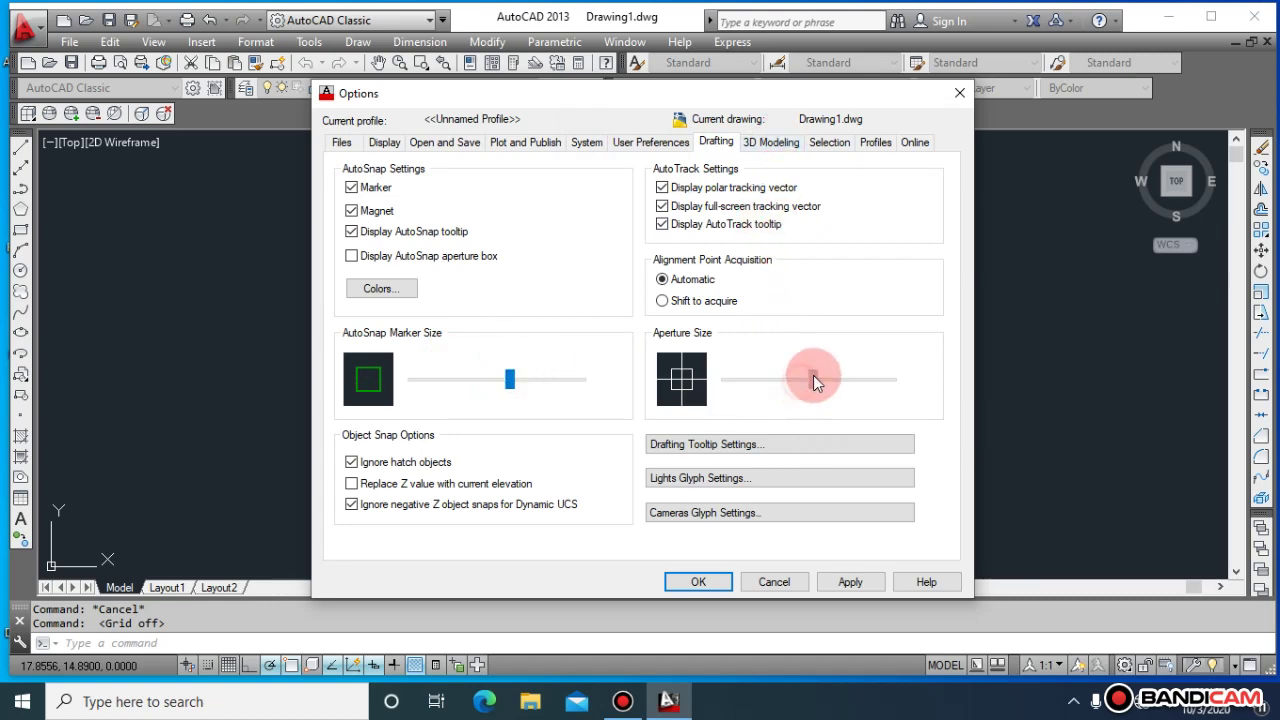
drag(797, 387, 827, 385)
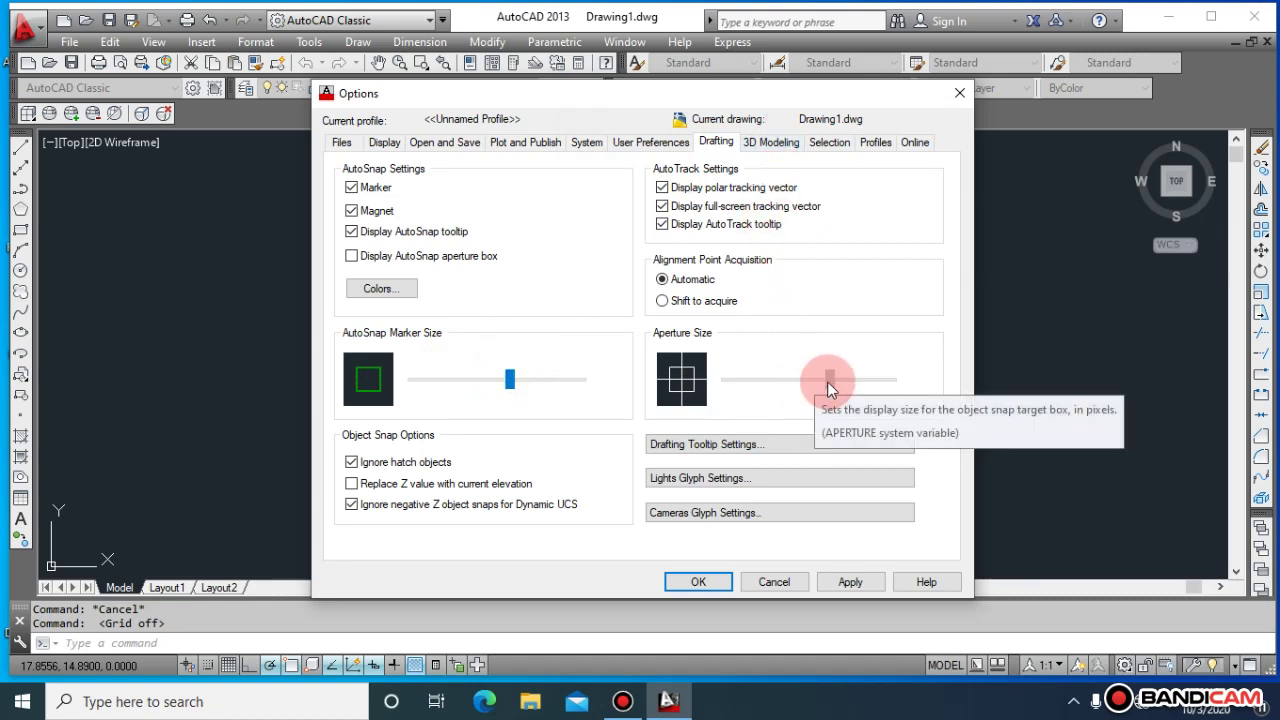
On the Selection tab, enlarge the pickbox and shrink the grip size to minimum.
click(752, 145)
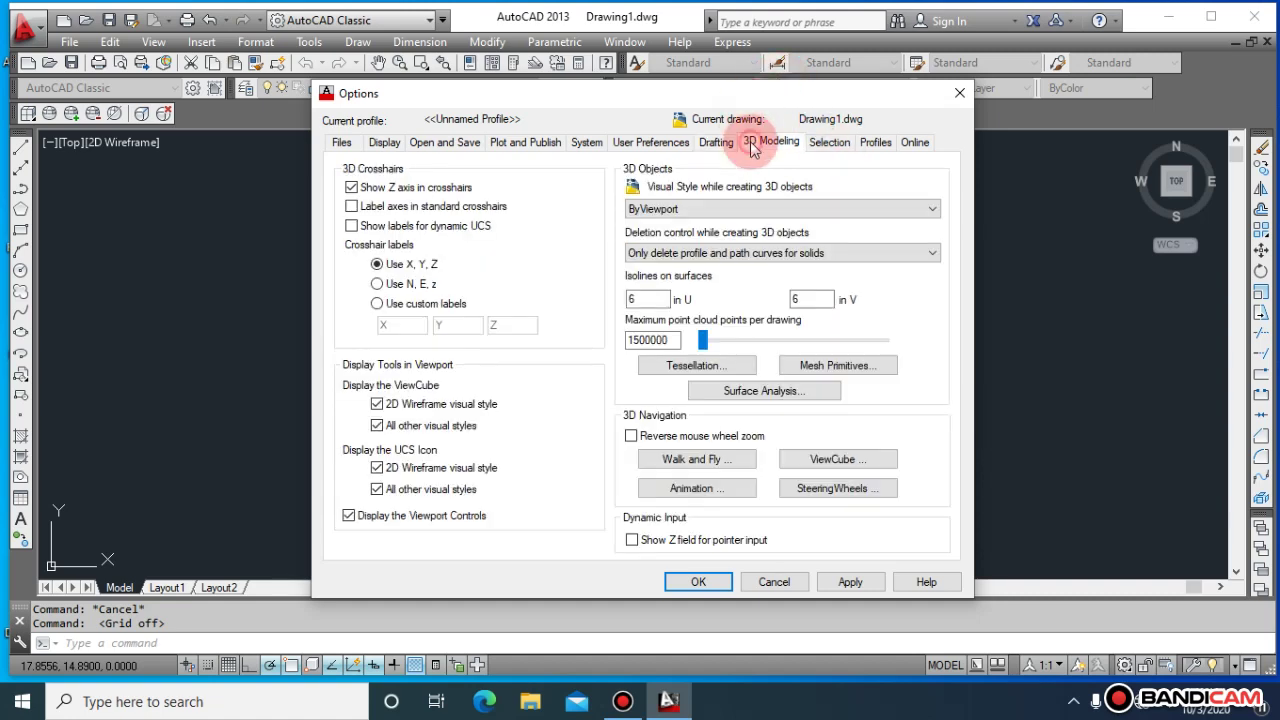
click(829, 143)
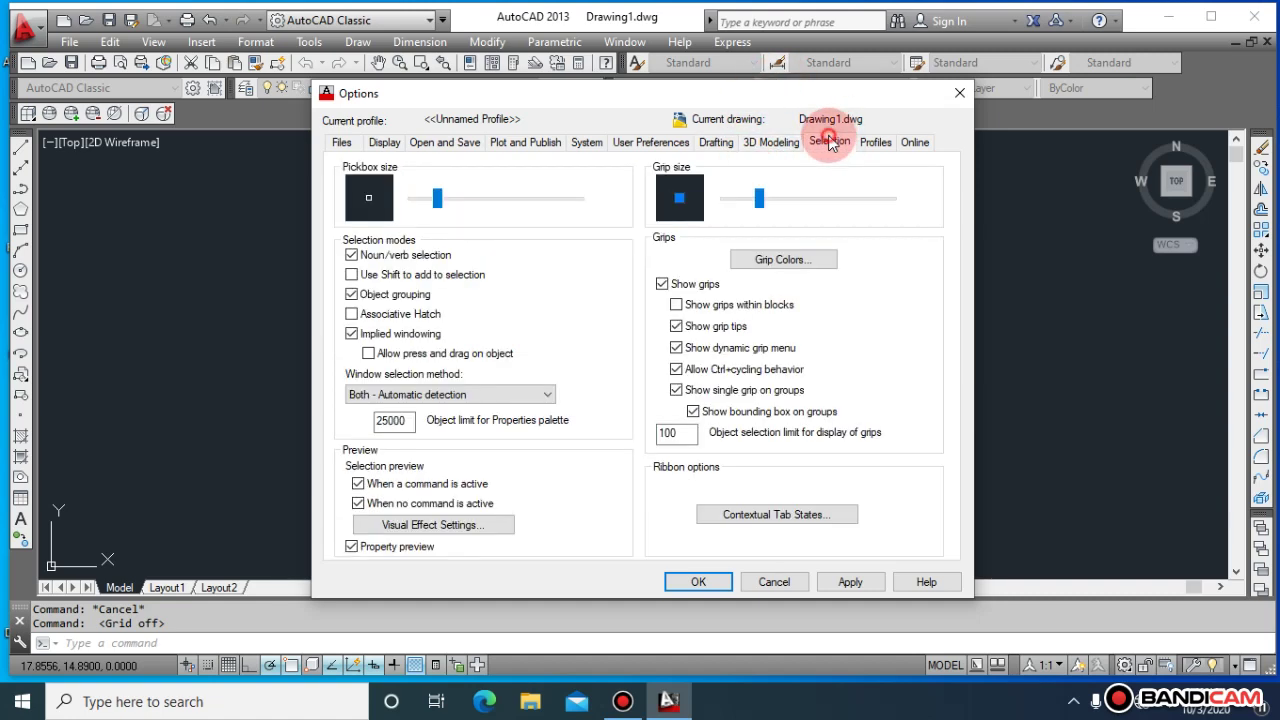
click(437, 199)
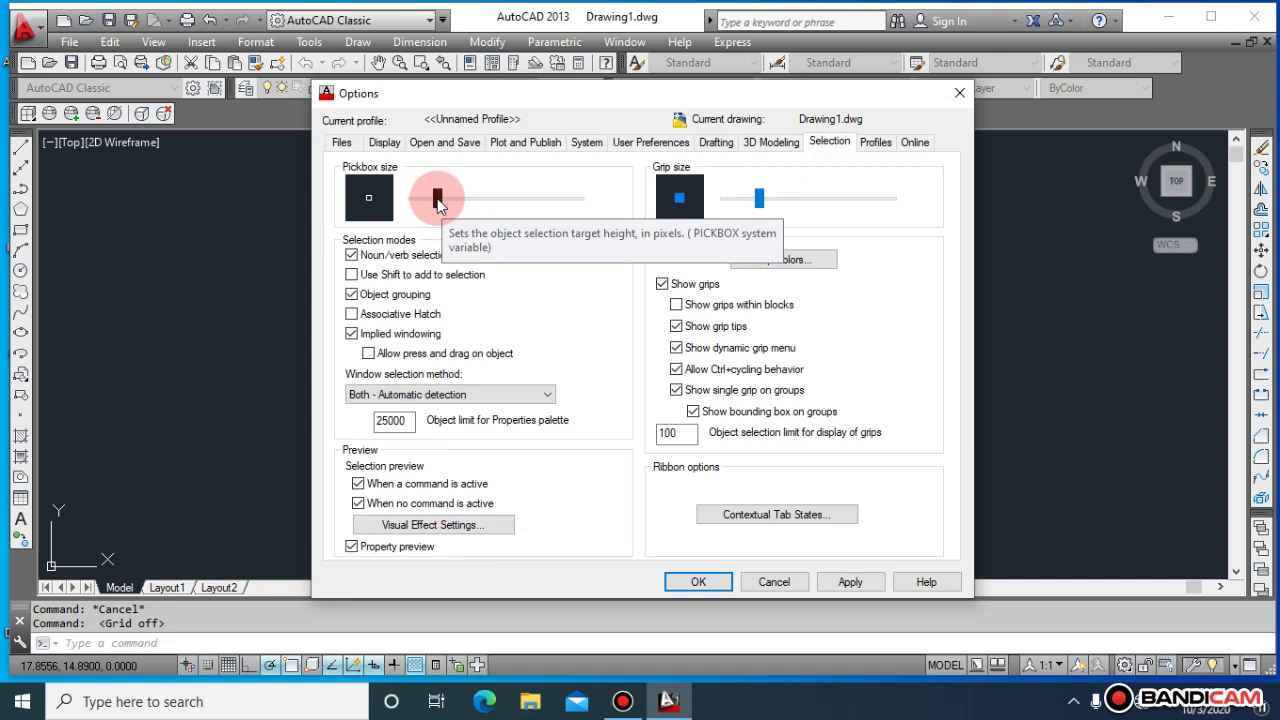
drag(437, 199, 452, 205)
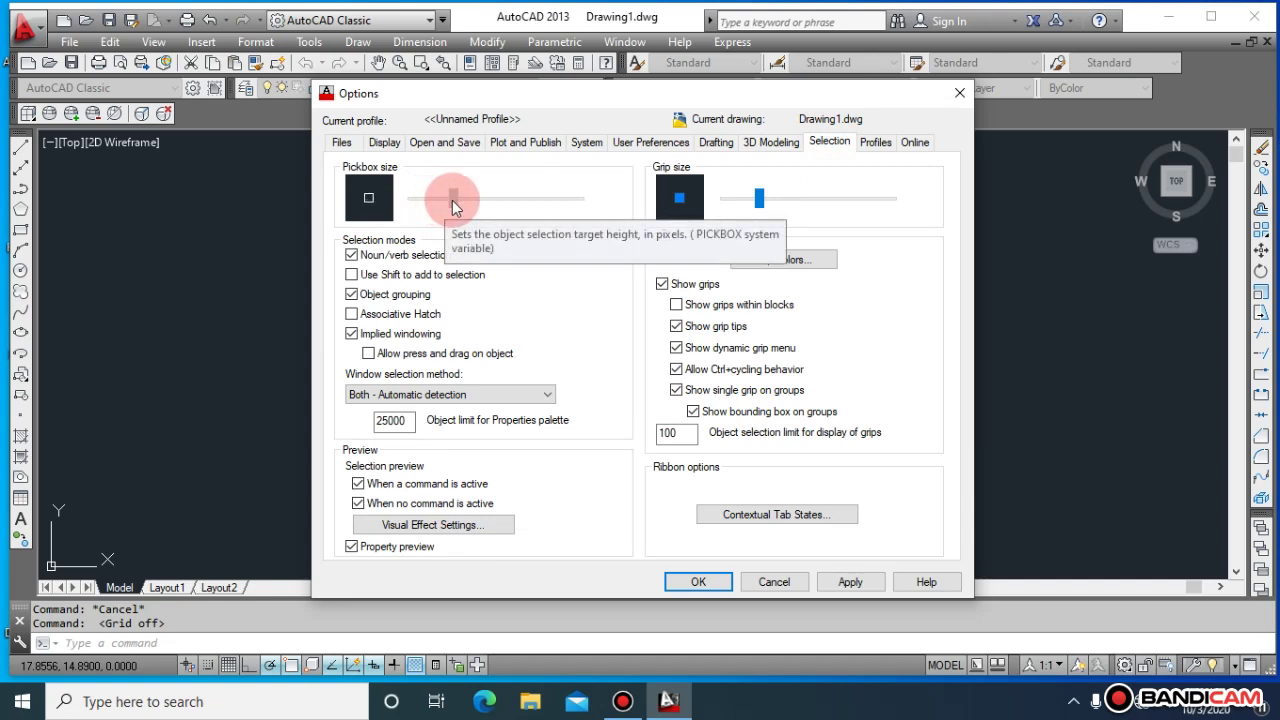
mouse_move(757, 199)
mouse_down()
mouse_move(724, 200)
mouse_move(785, 200)
mouse_up()
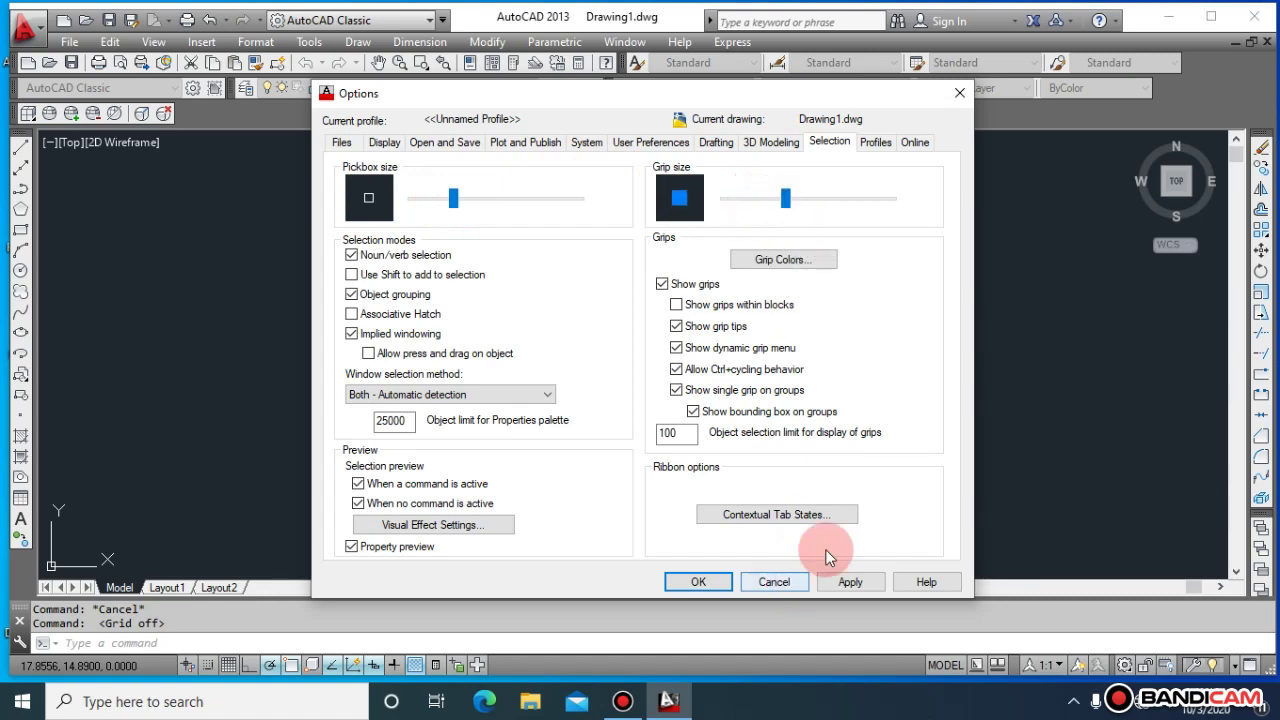
Browse the remaining Options tabs and return to the Display settings.
click(862, 145)
click(913, 144)
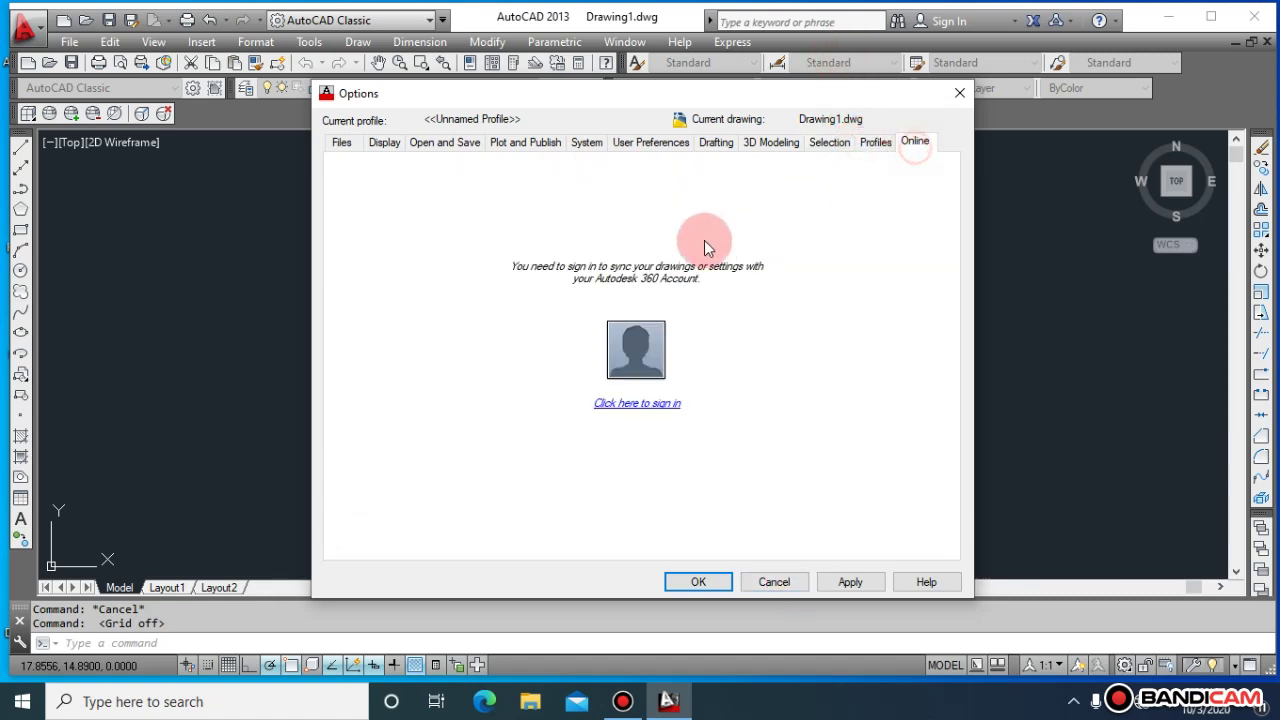
click(343, 146)
click(384, 142)
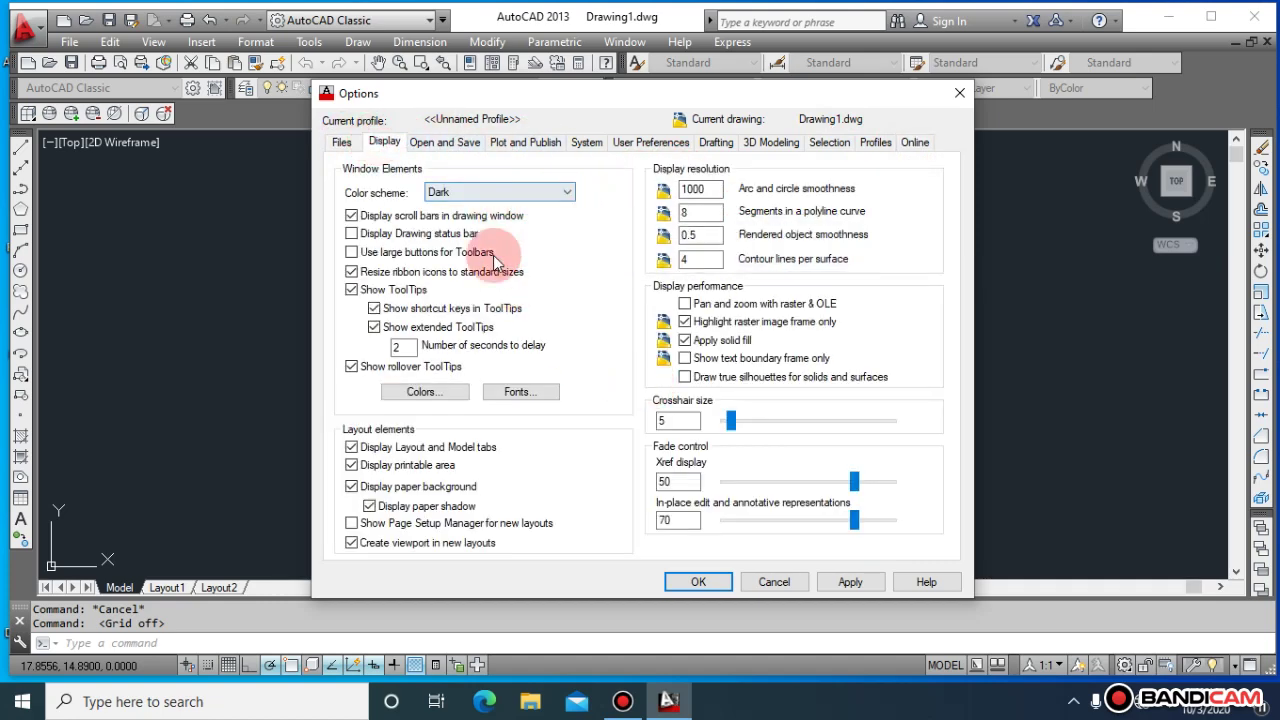
Set the model space uniform background colour to Black, then confirm the Options dialog.
click(460, 392)
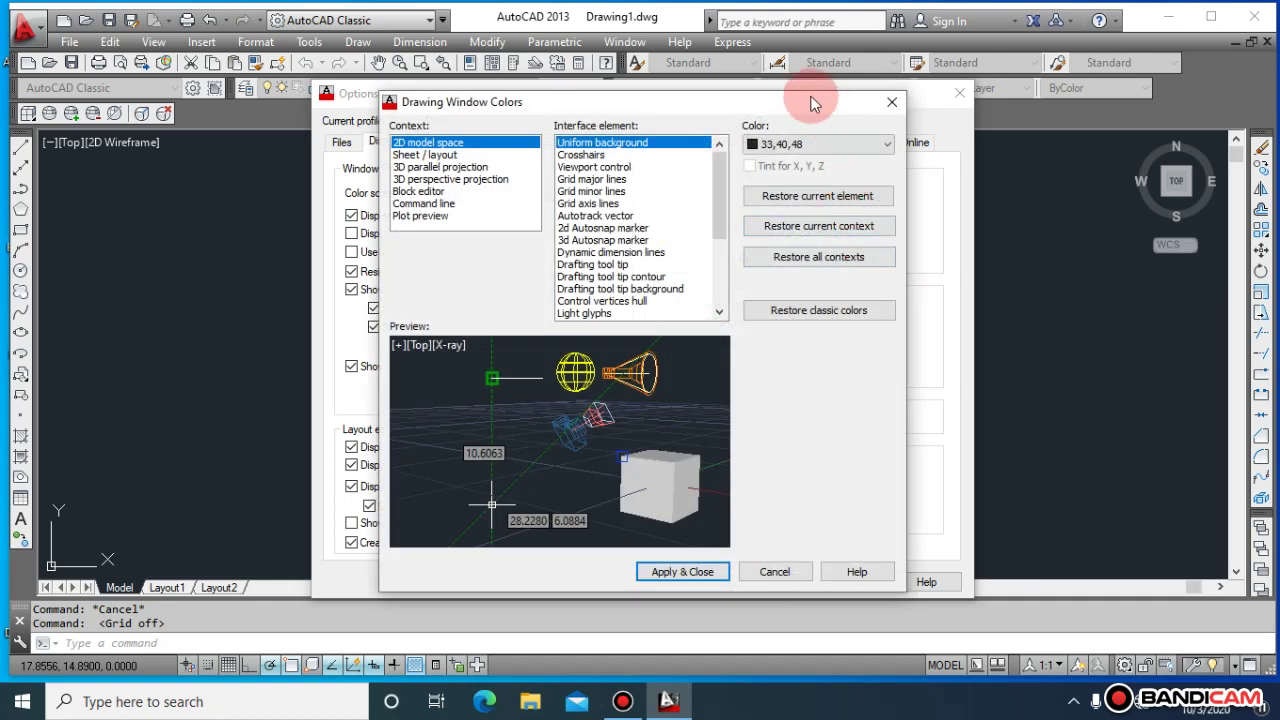
click(886, 144)
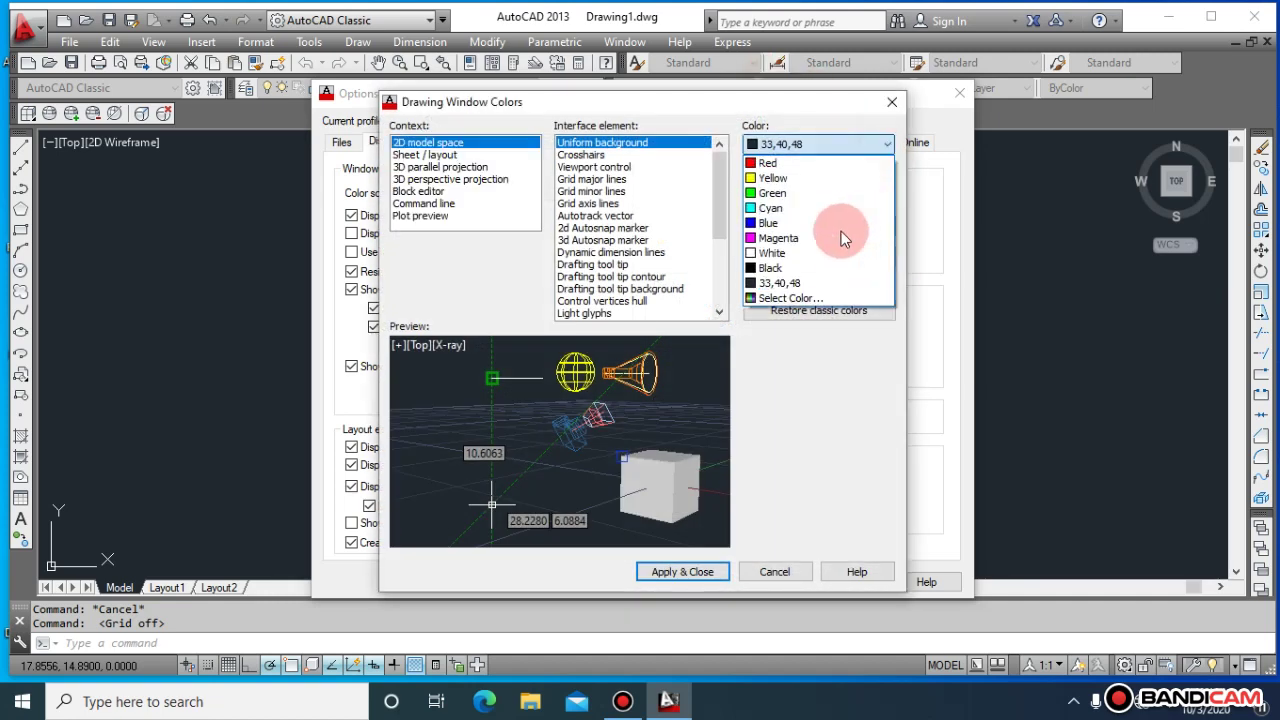
click(842, 178)
click(886, 146)
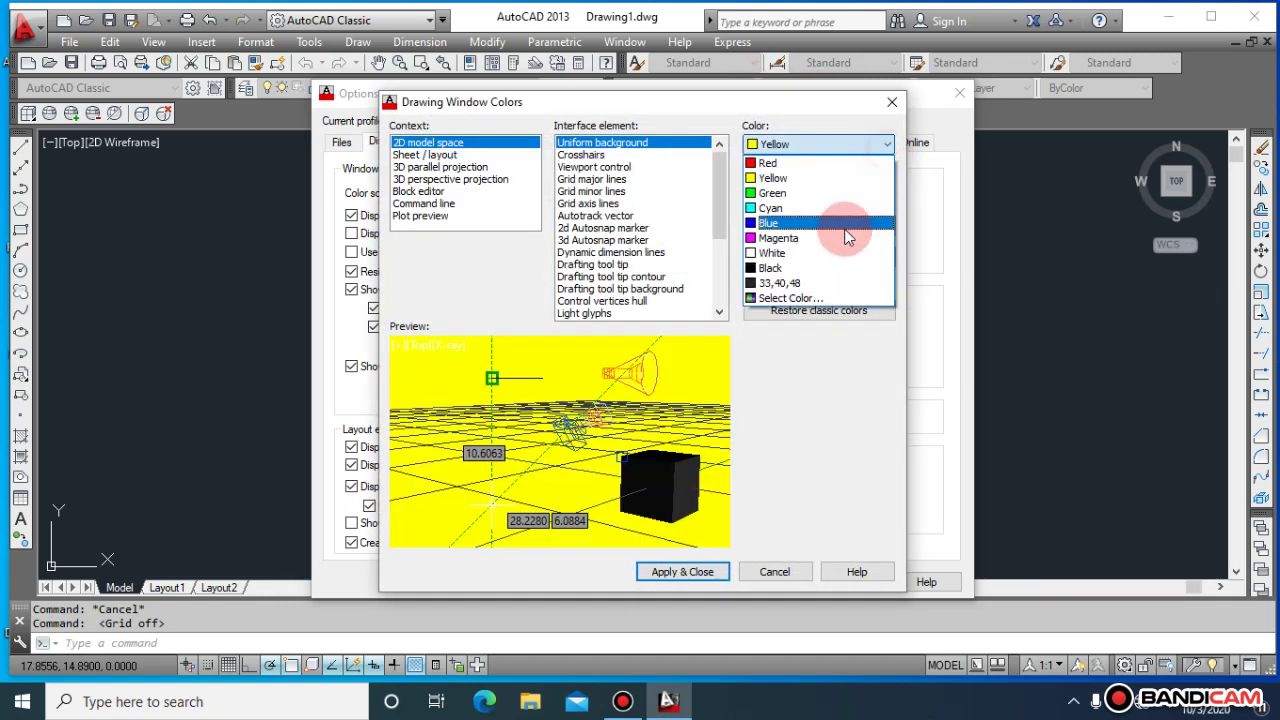
click(842, 268)
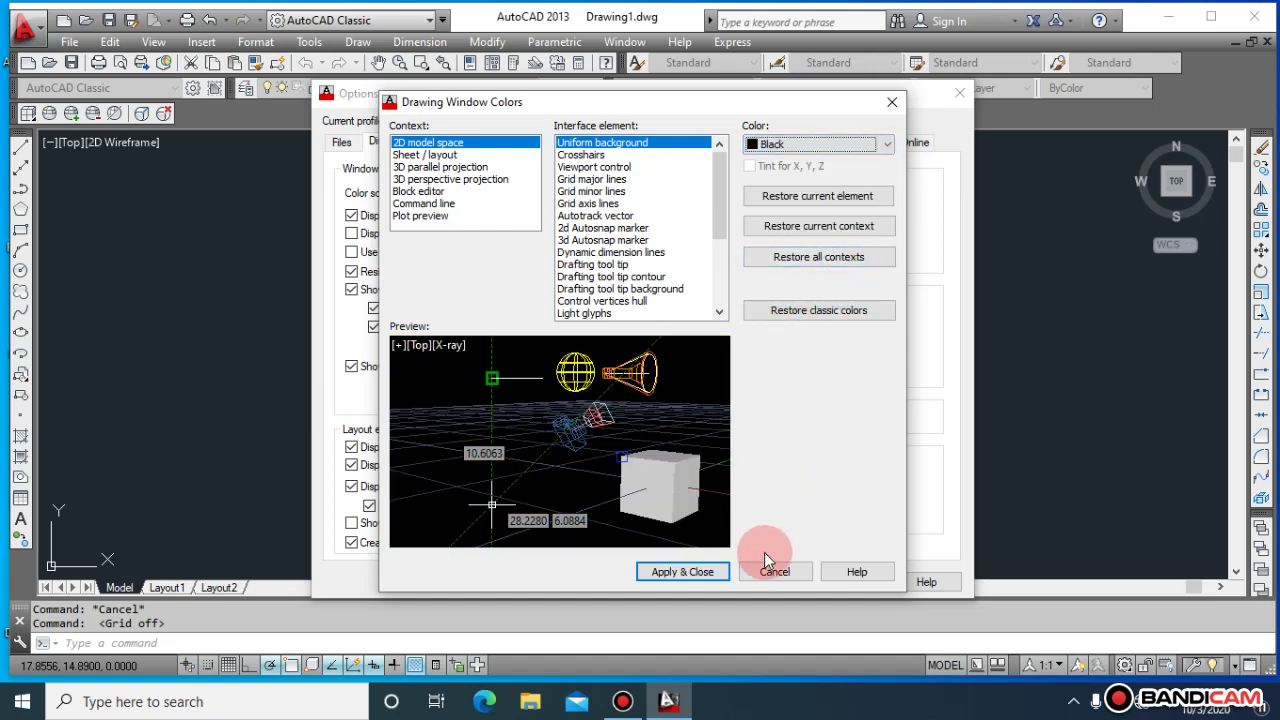
click(707, 574)
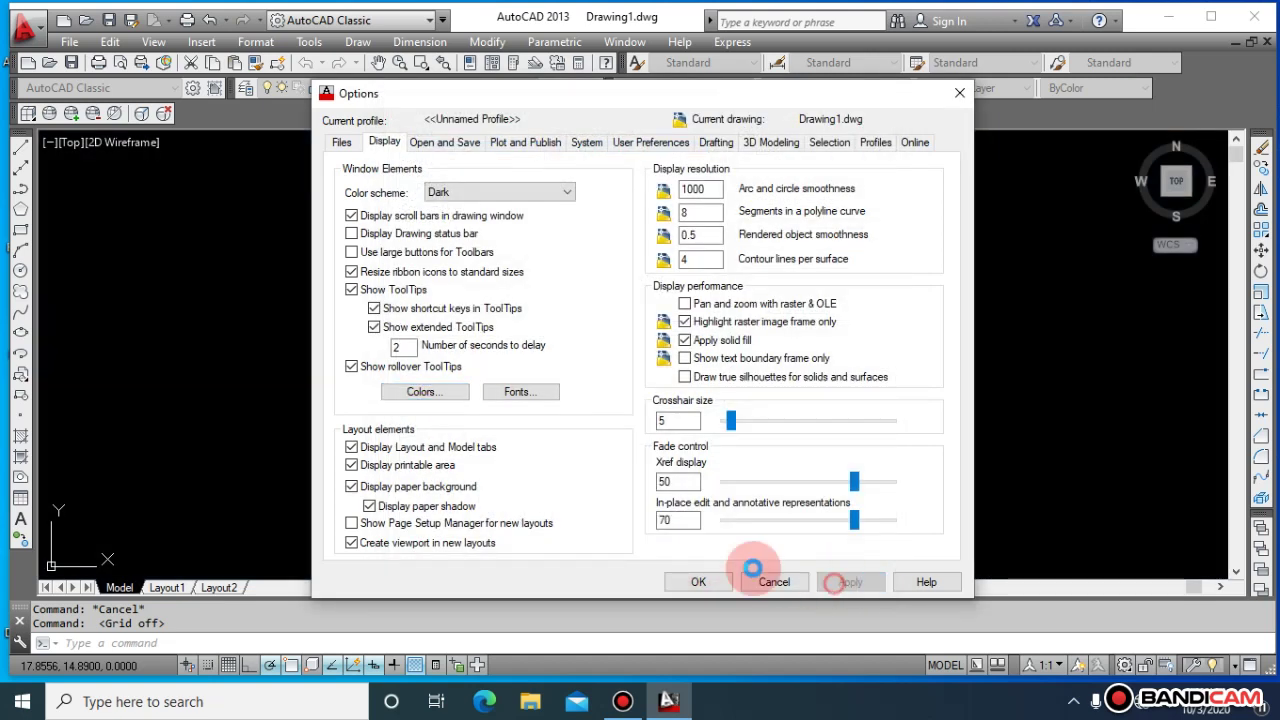
click(716, 580)
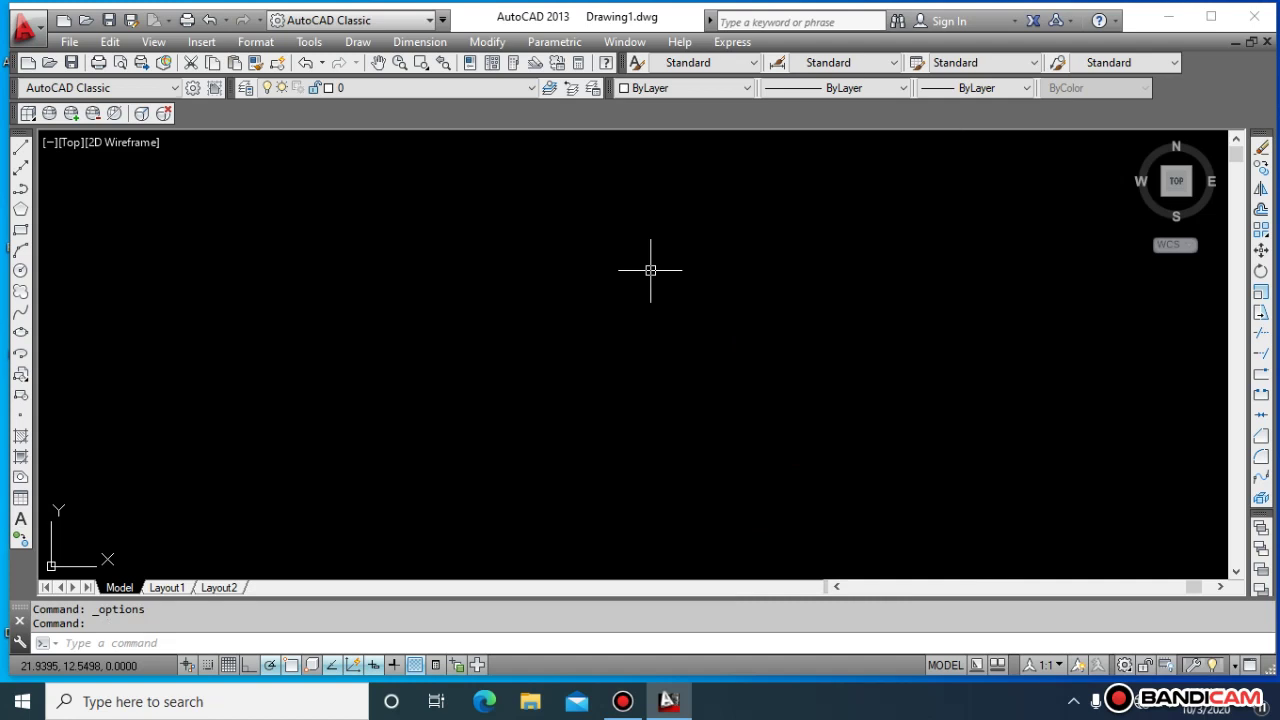
Open Drawing Units with the un command and show the Length Type choices.
text(UNI)
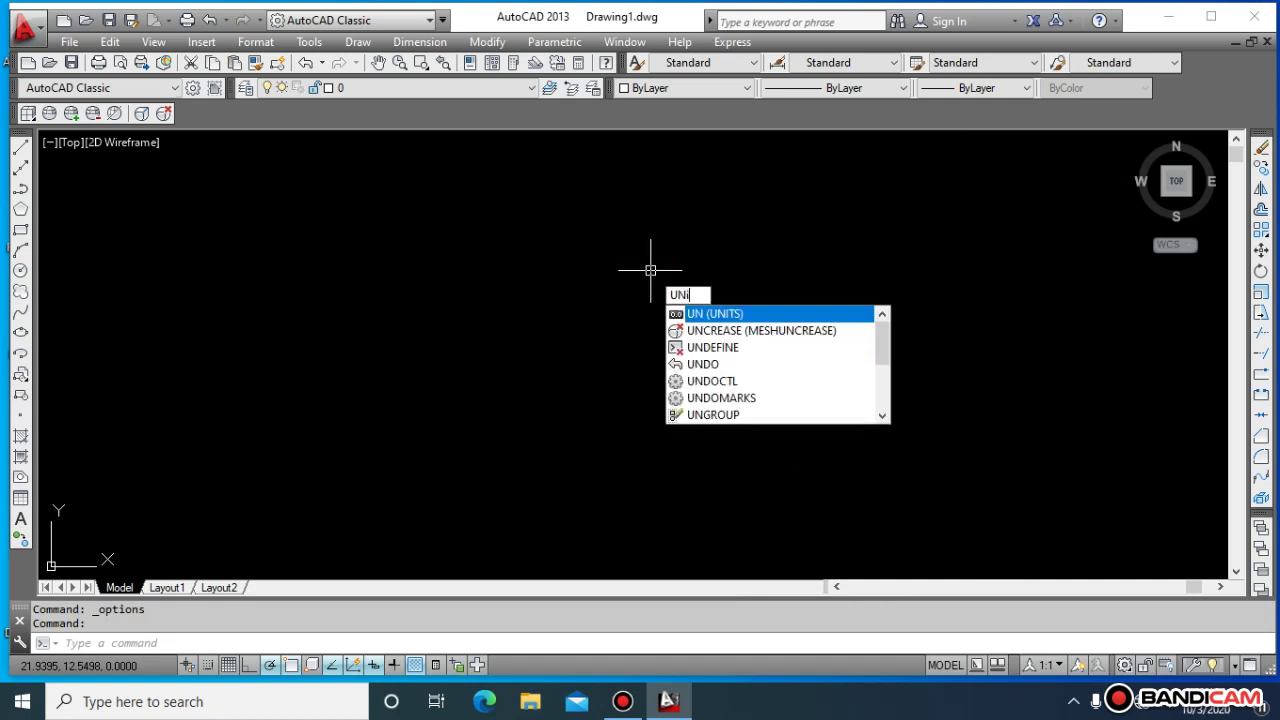
text(tm)
key(Return)
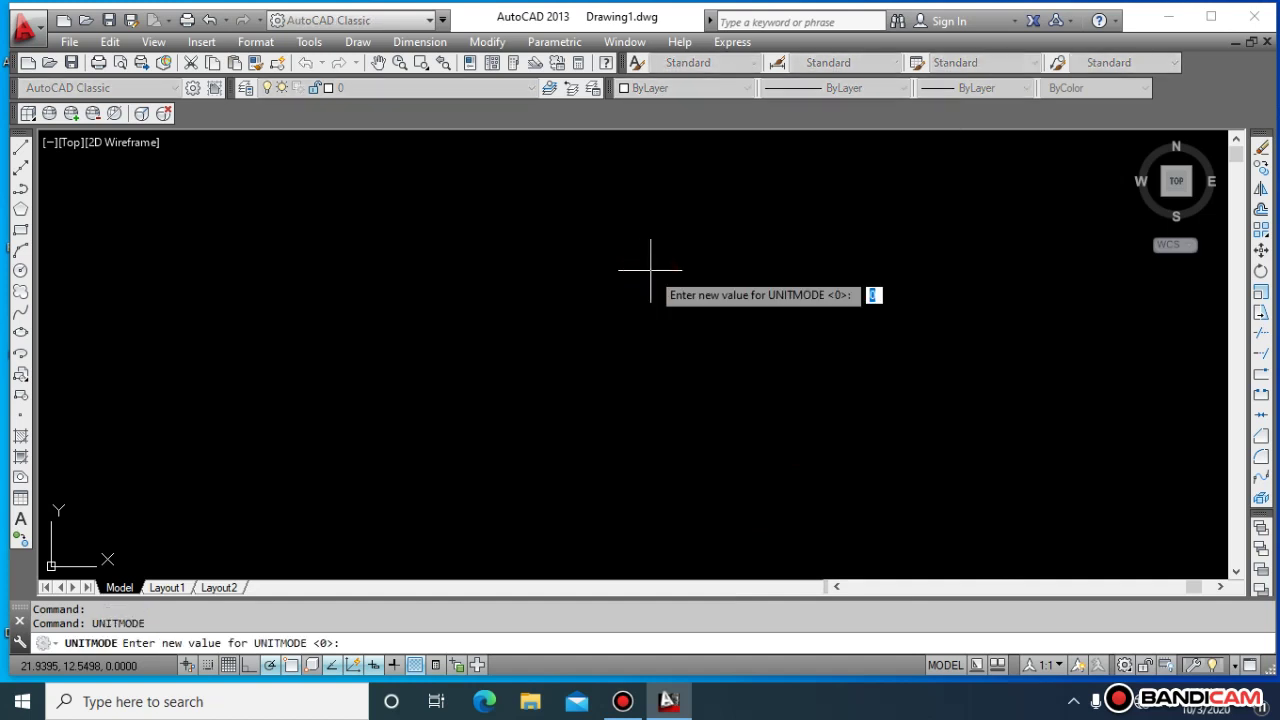
key(Escape)
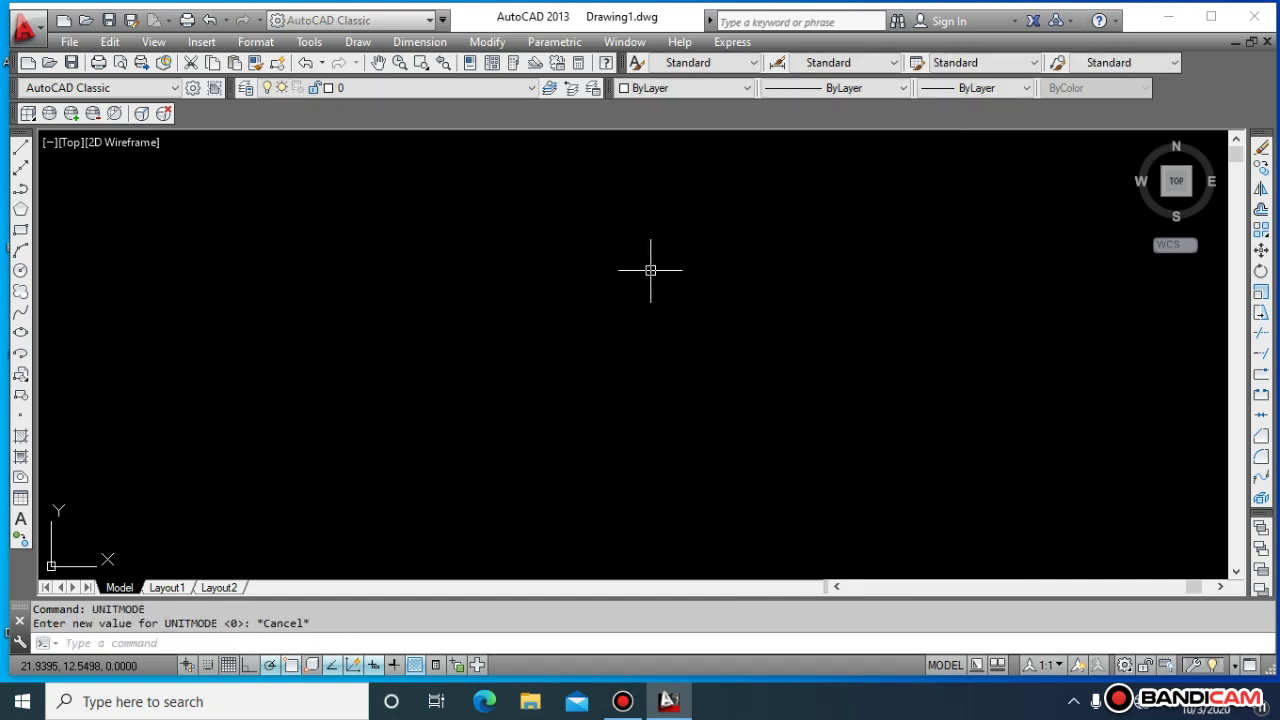
key(Escape)
key(Escape)
text(un)
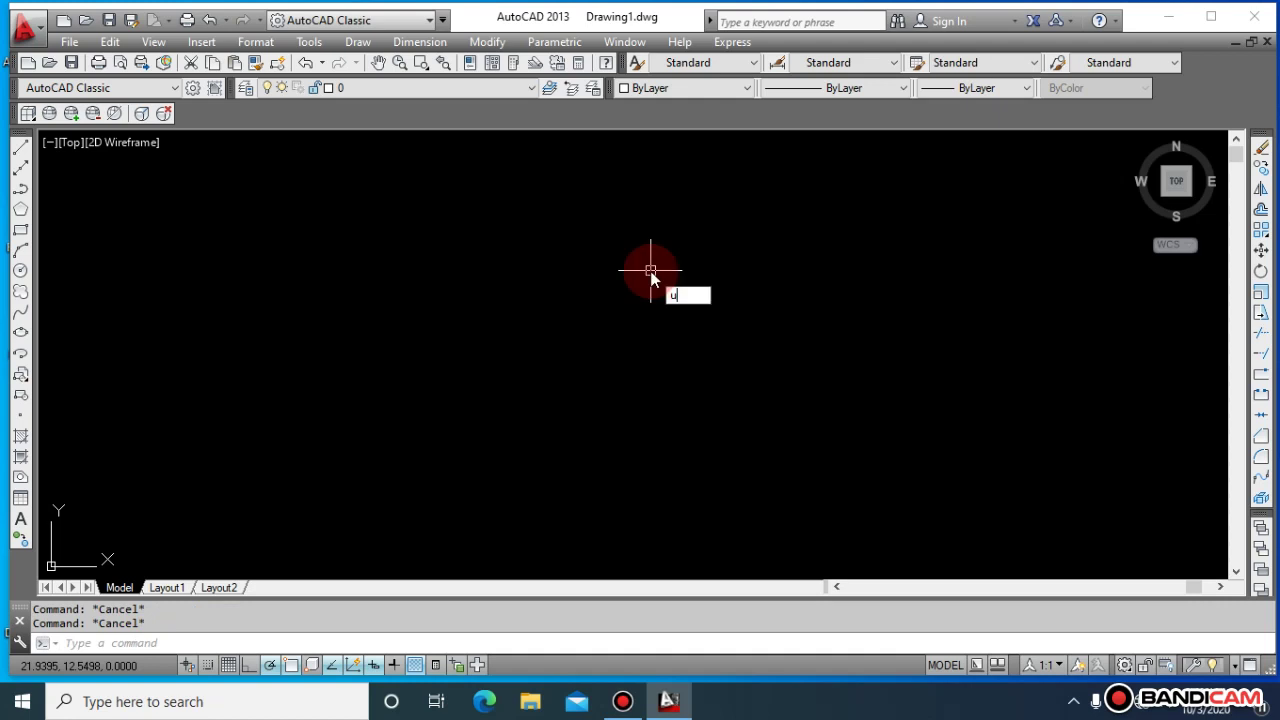
key(Return)
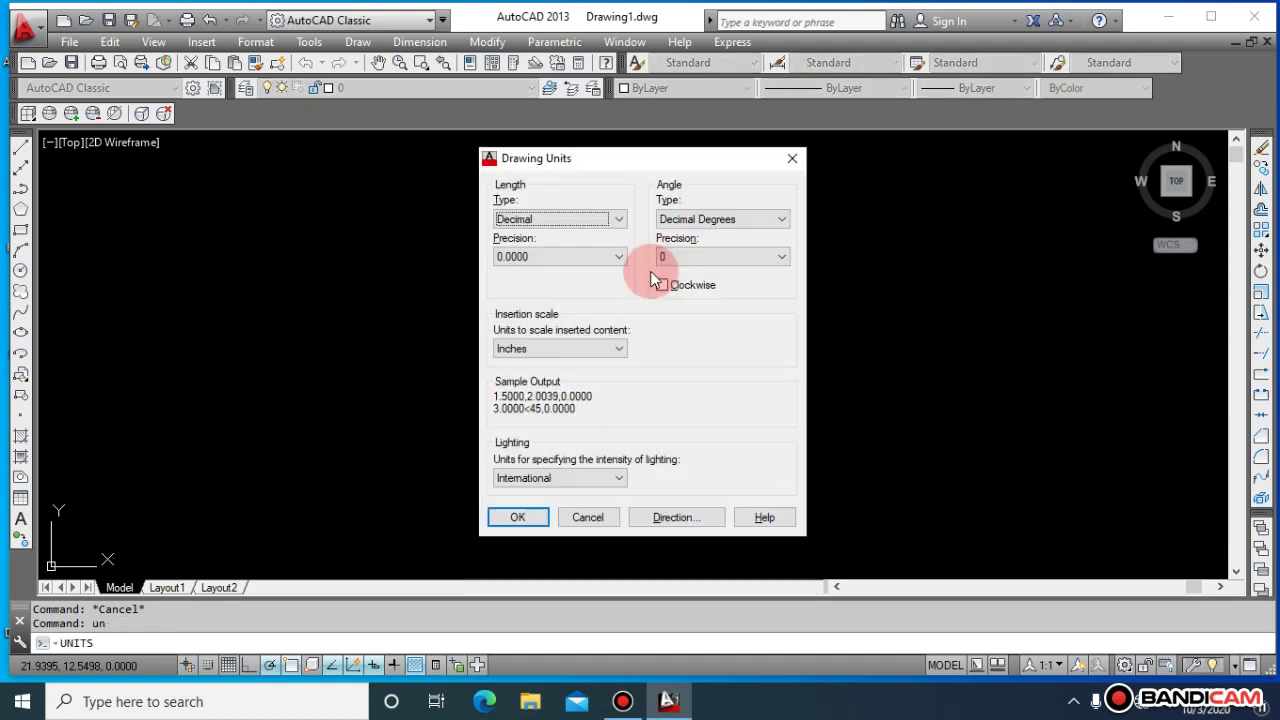
drag(691, 165, 664, 174)
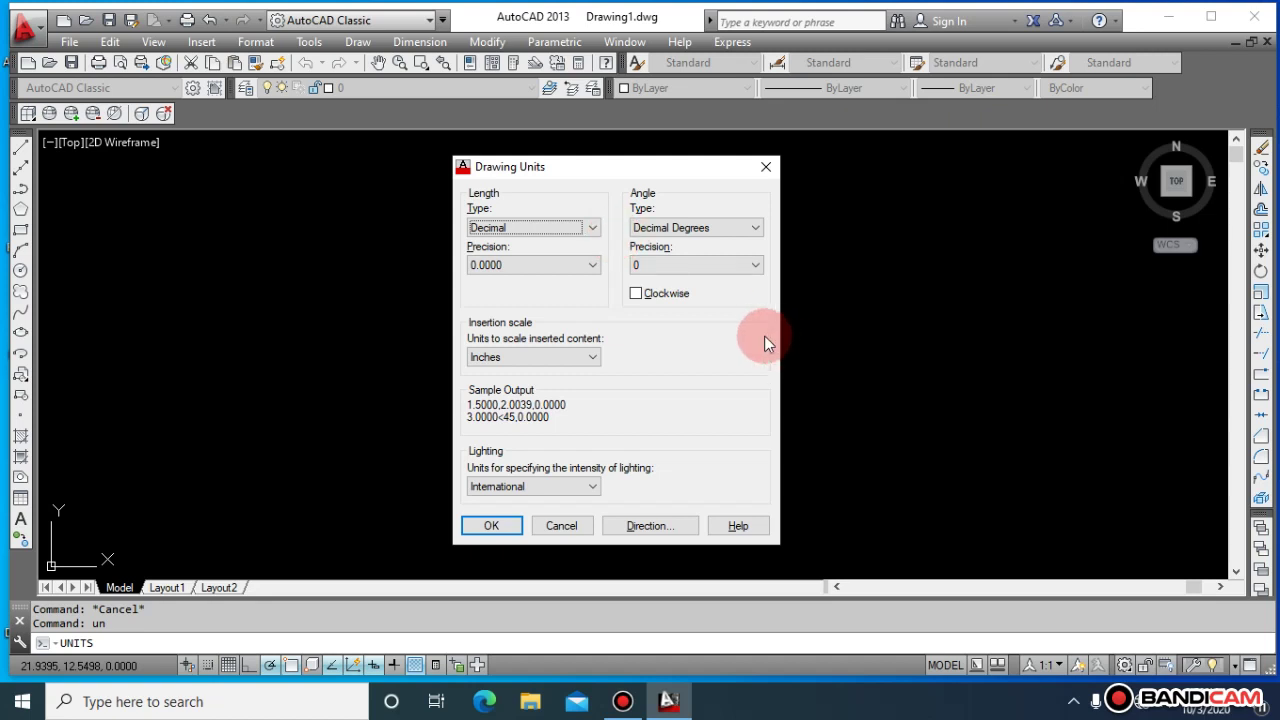
click(592, 230)
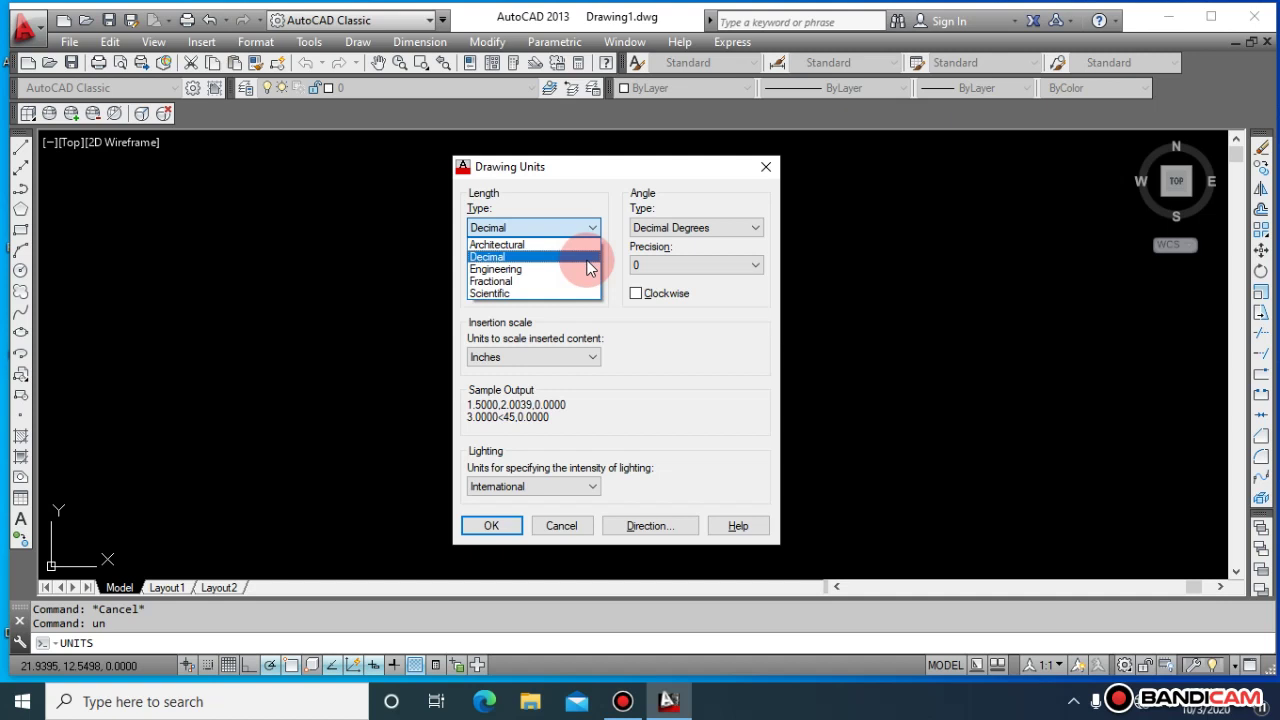
Set length type to Decimal with 0.00 precision.
click(585, 245)
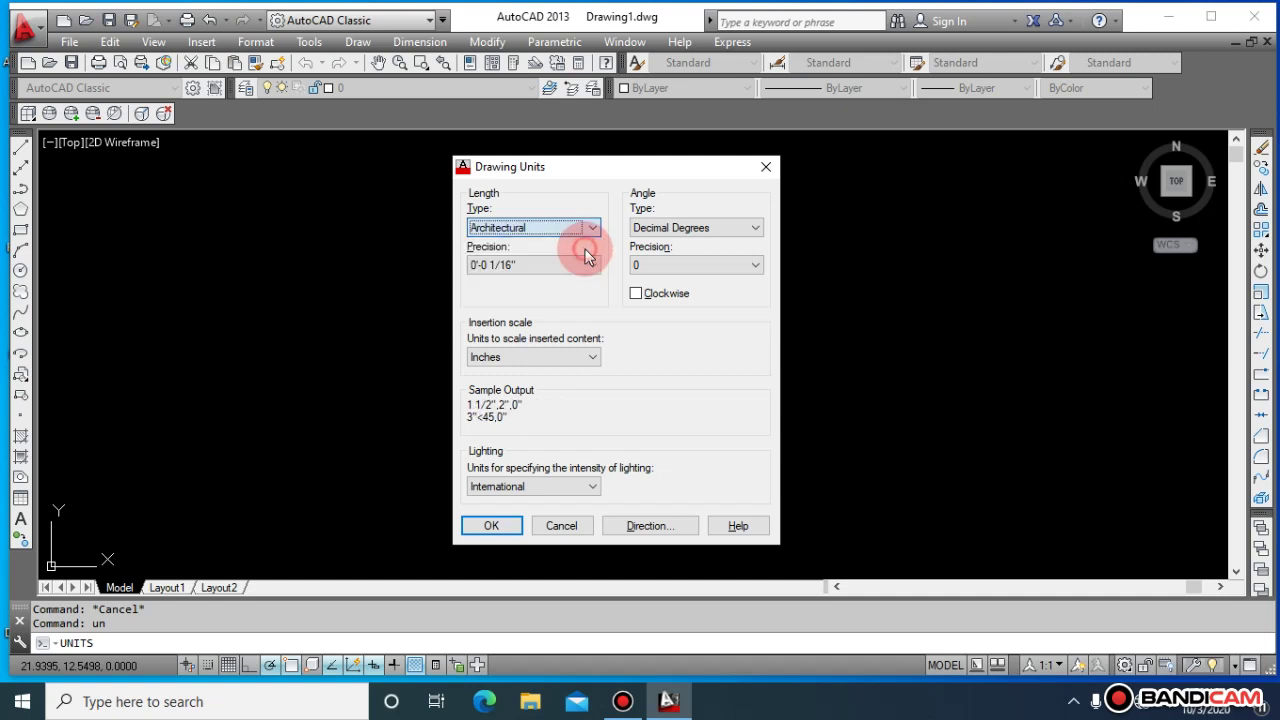
click(592, 357)
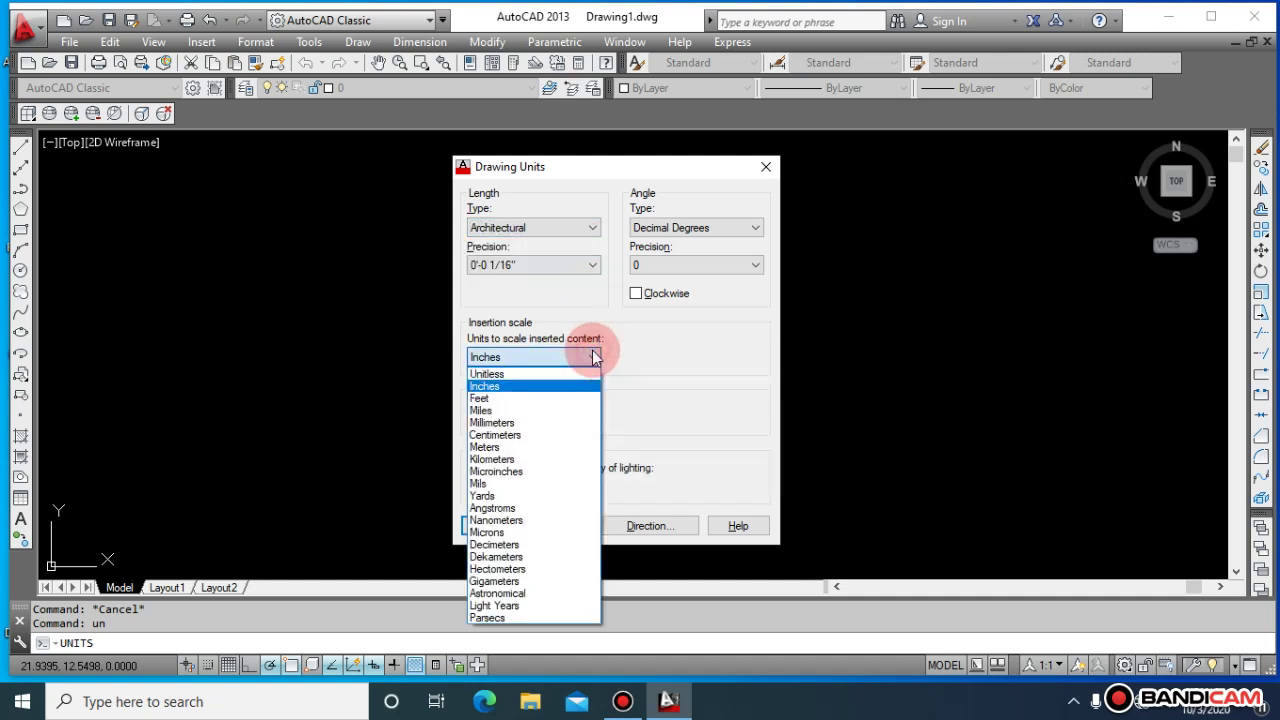
click(576, 386)
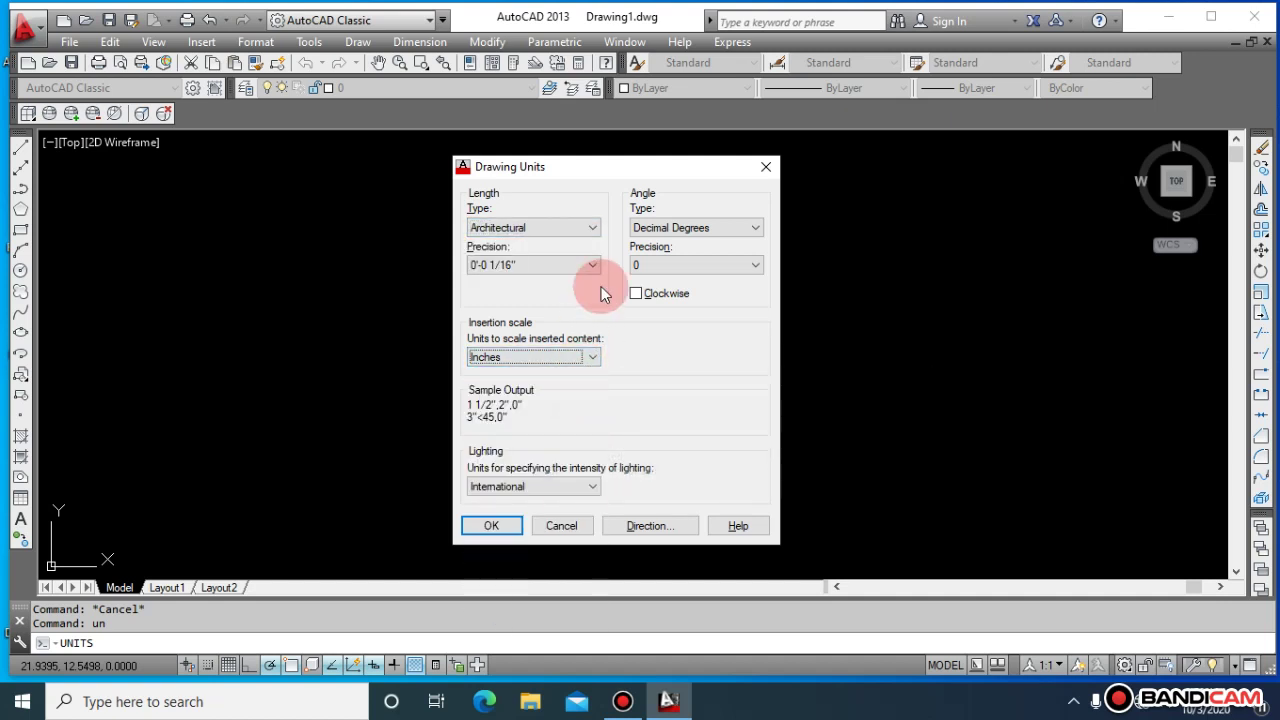
click(592, 228)
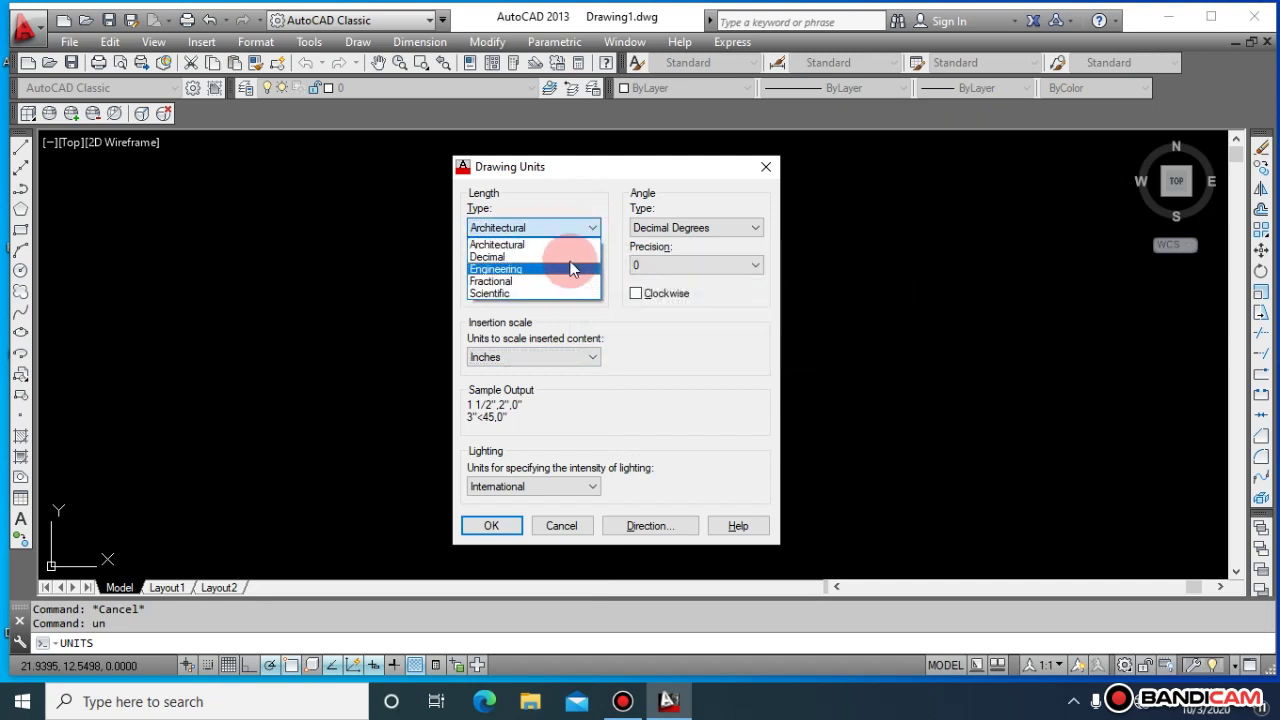
click(573, 258)
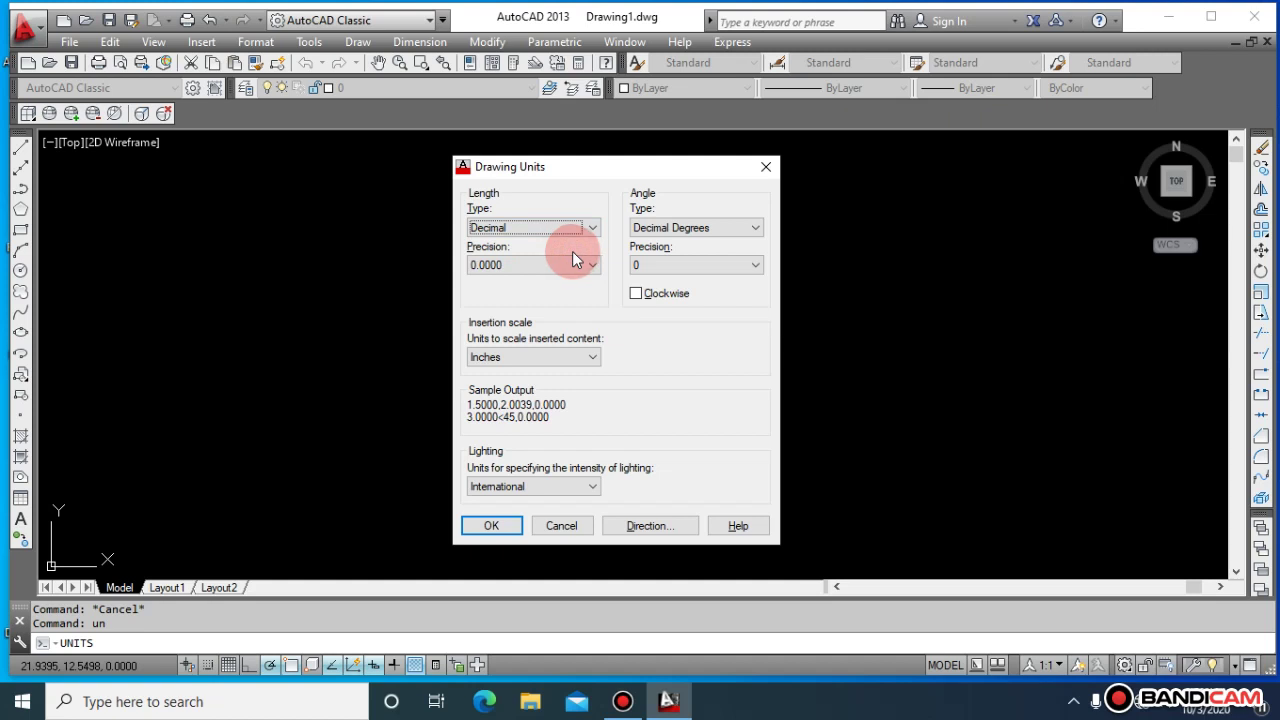
click(593, 266)
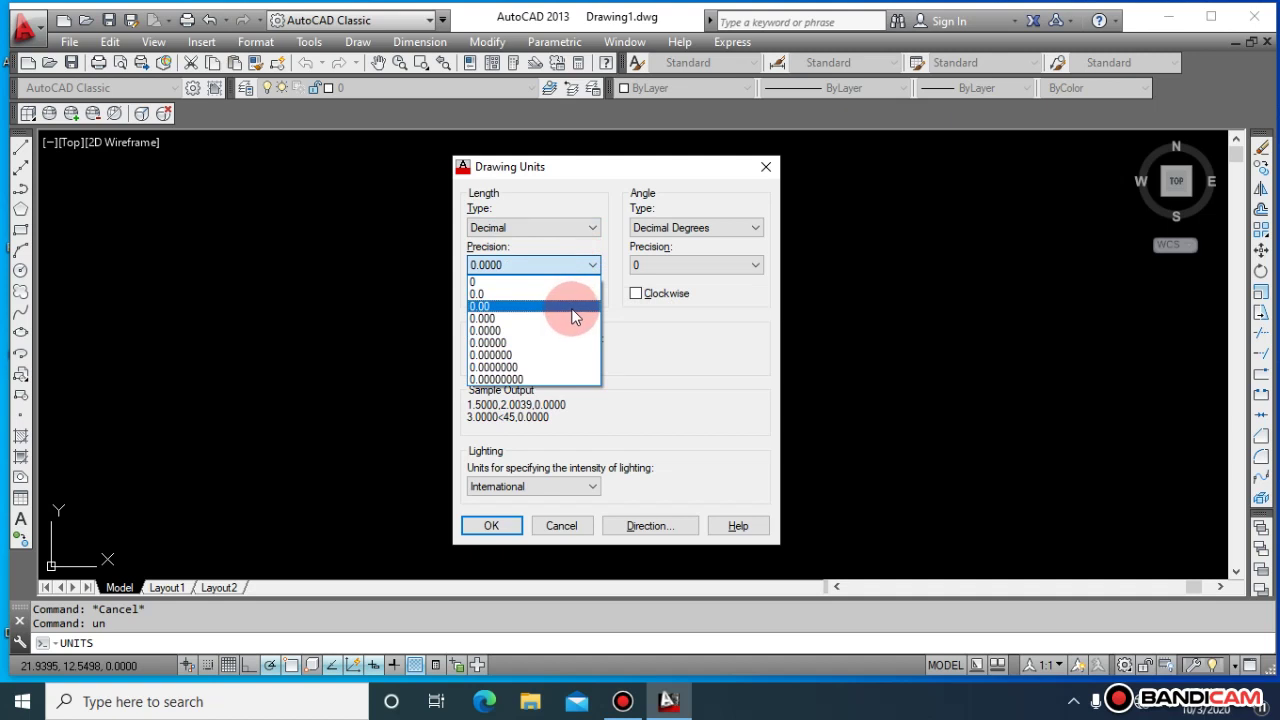
click(571, 308)
Set insertion scale to Millimeters, keep International lighting, and apply the units.
click(541, 360)
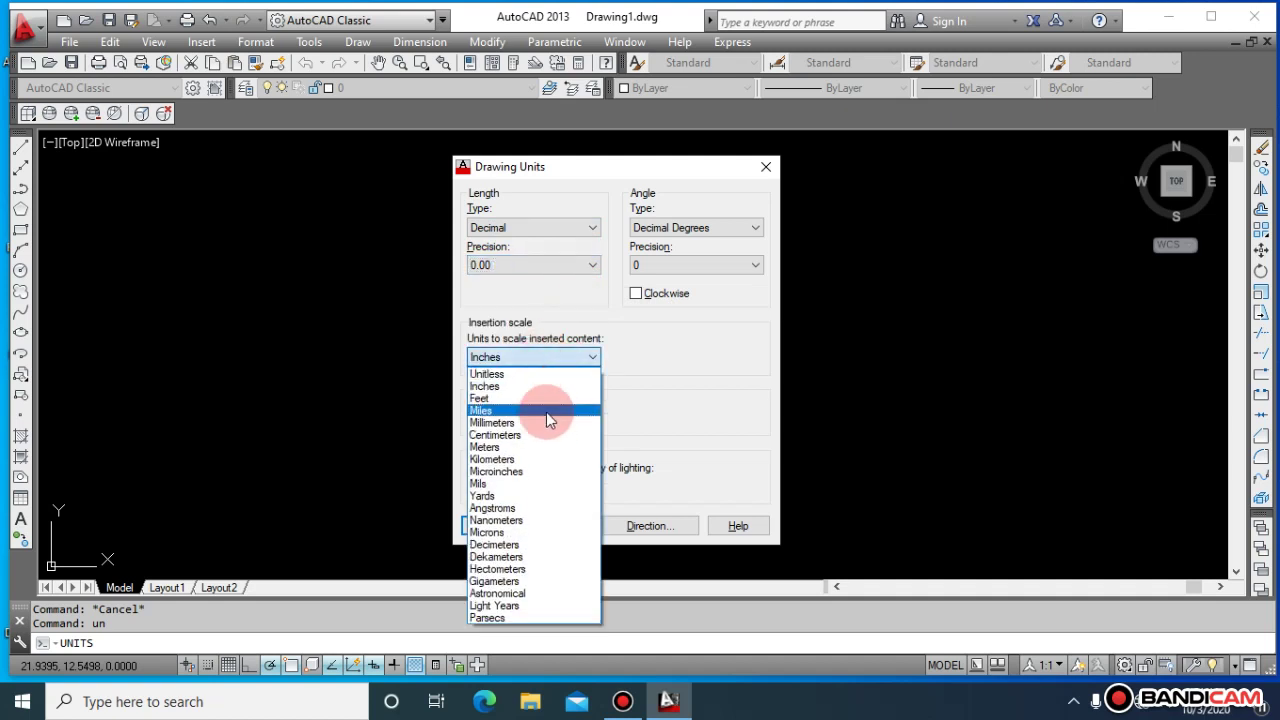
click(548, 412)
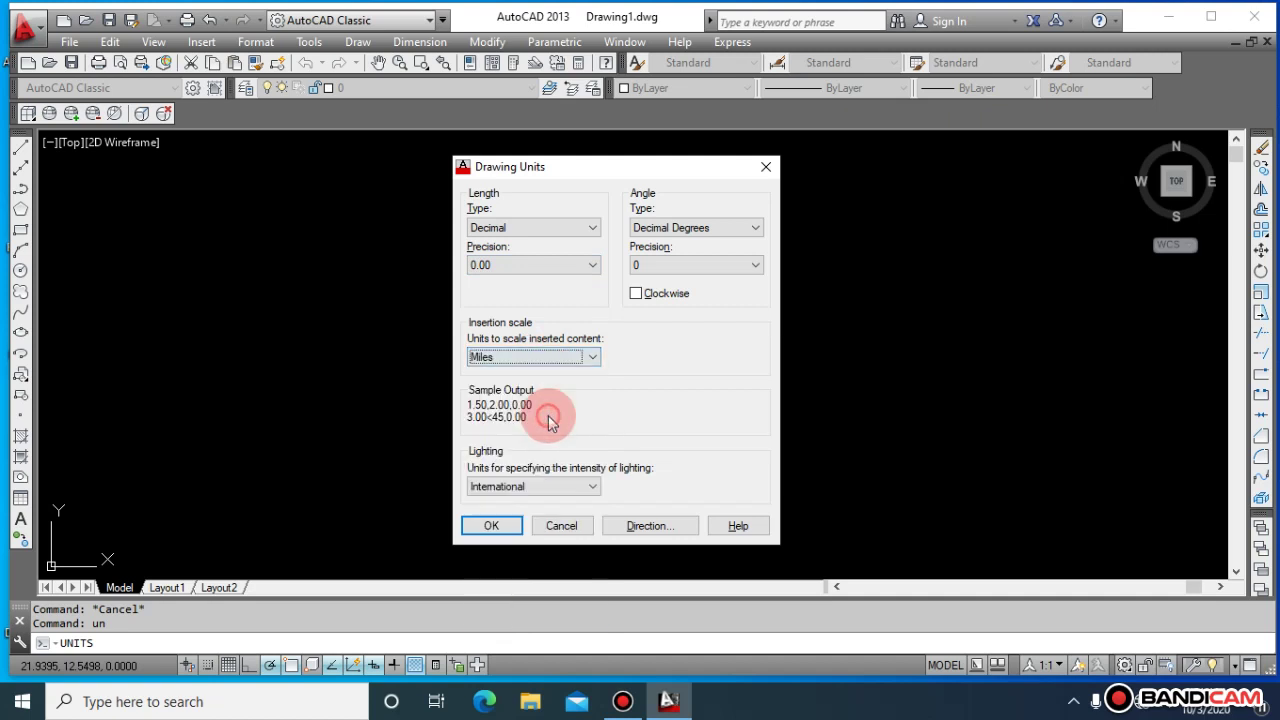
click(543, 357)
click(551, 422)
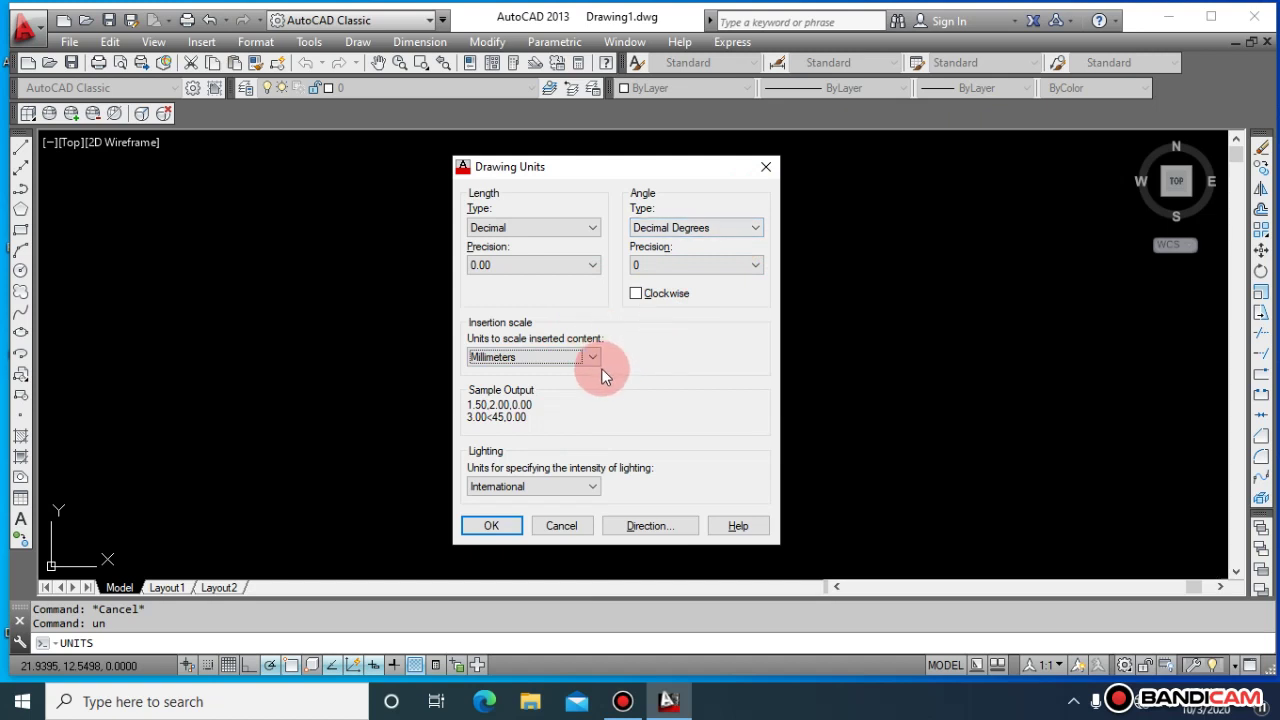
click(592, 486)
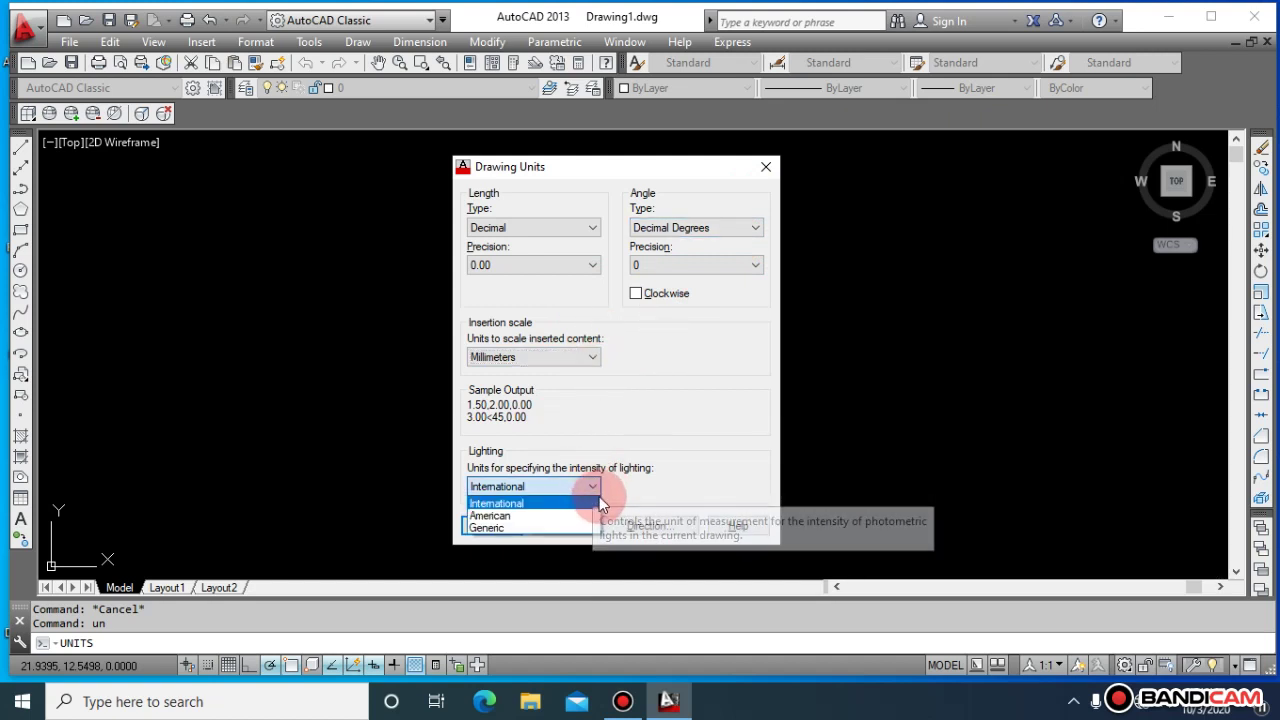
click(595, 488)
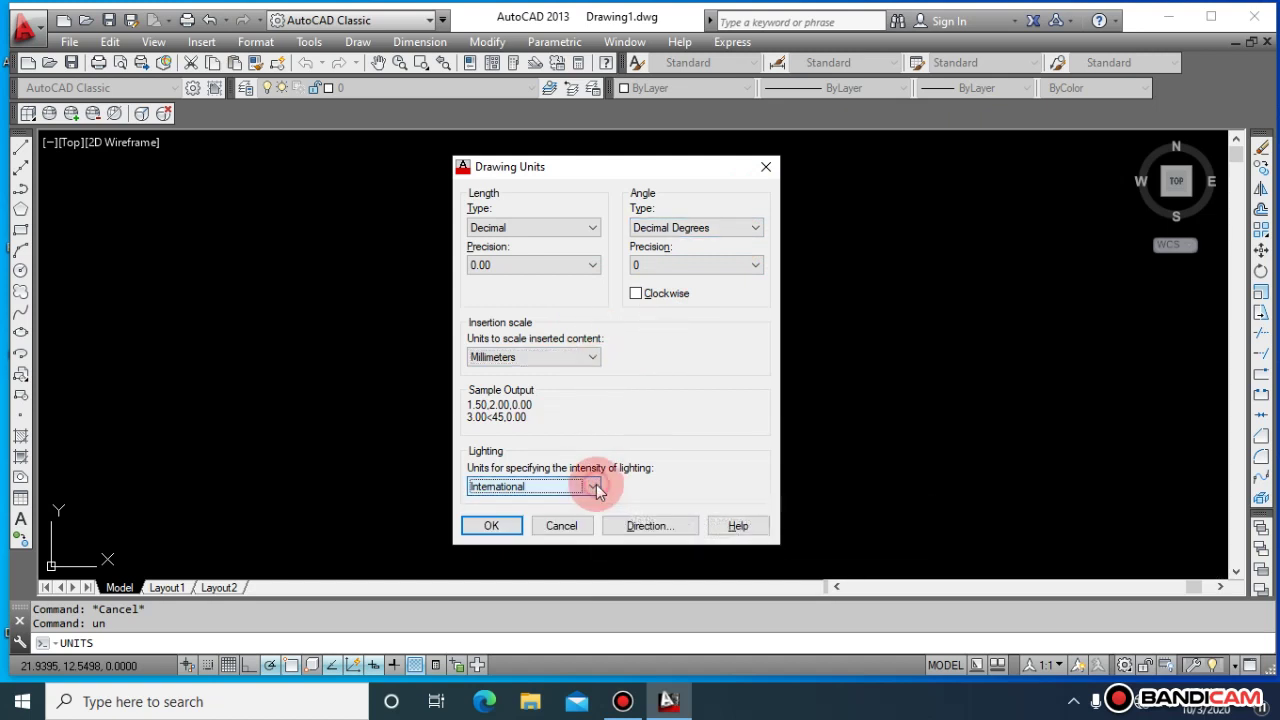
click(495, 525)
key(Escape)
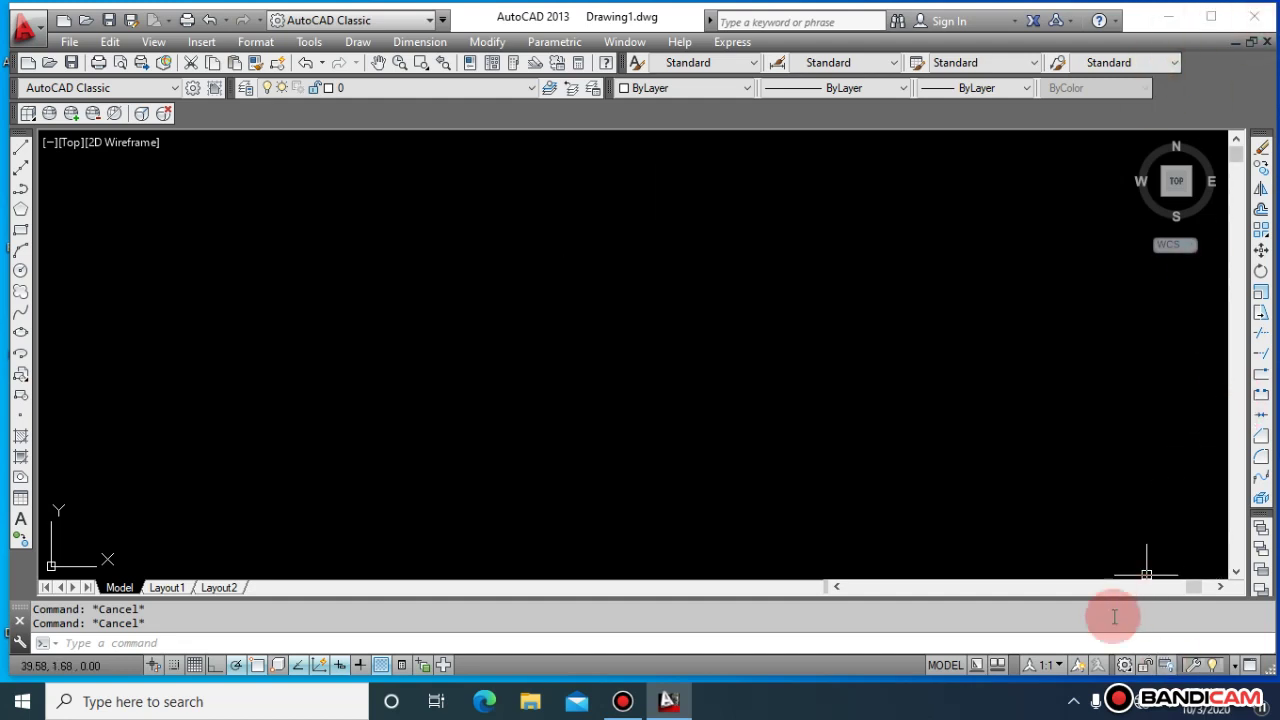
click(1074, 703)
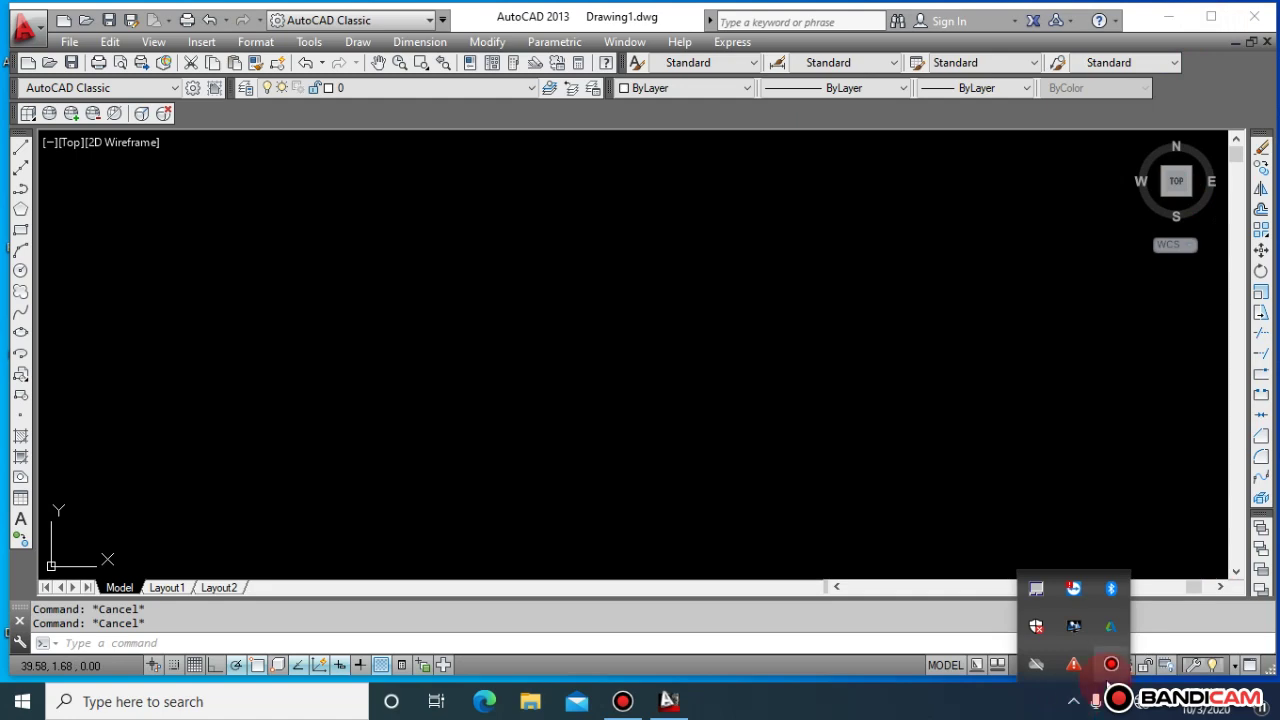
click(1074, 703)
click(620, 703)
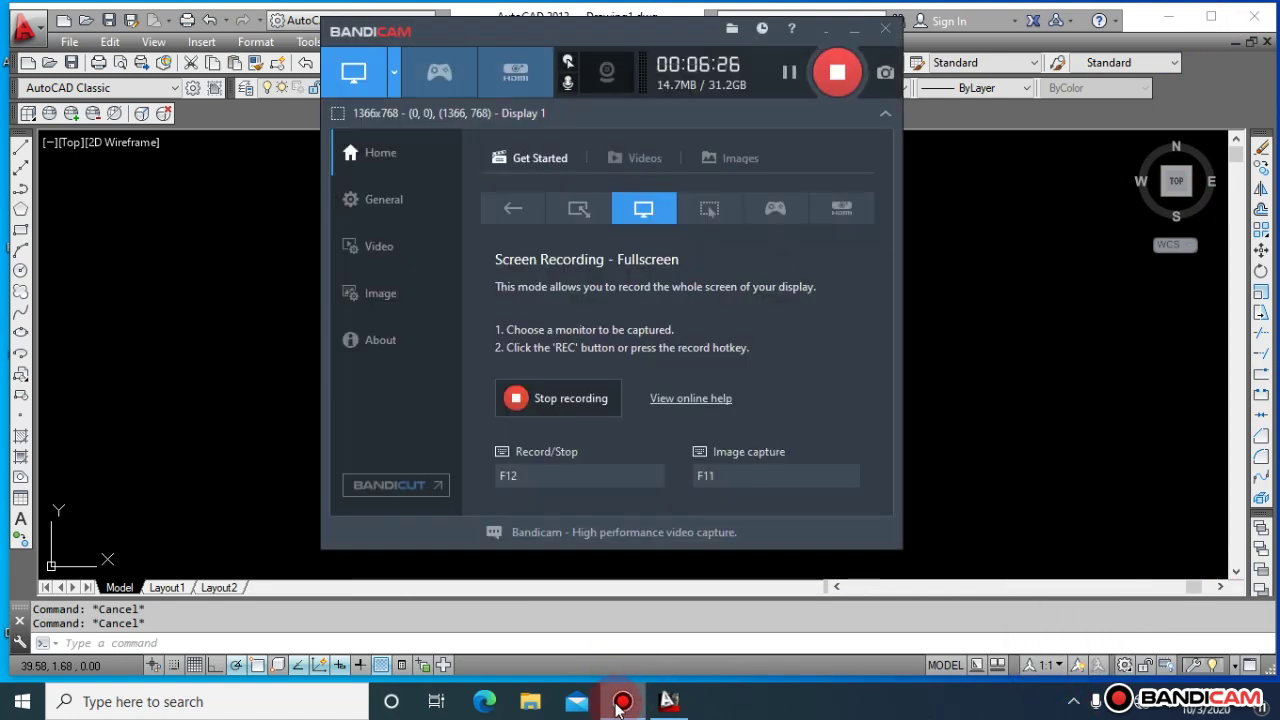
click(616, 702)
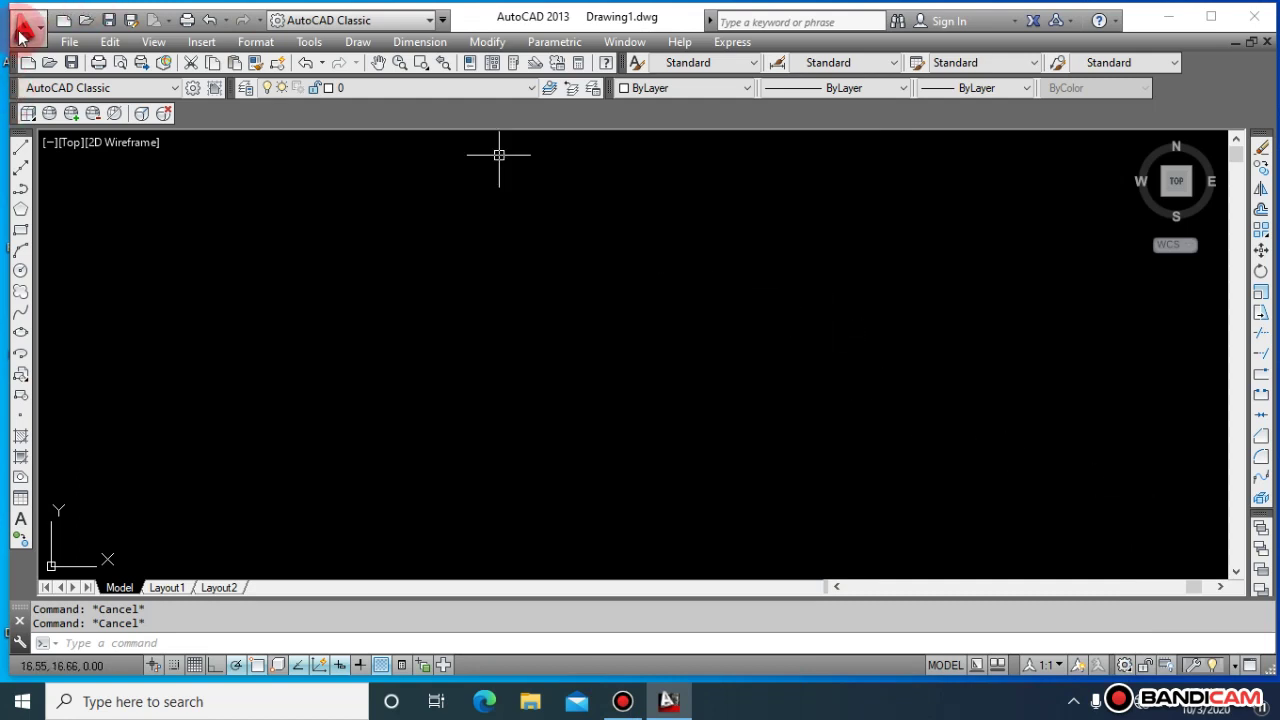
mouse_move(1176, 181)
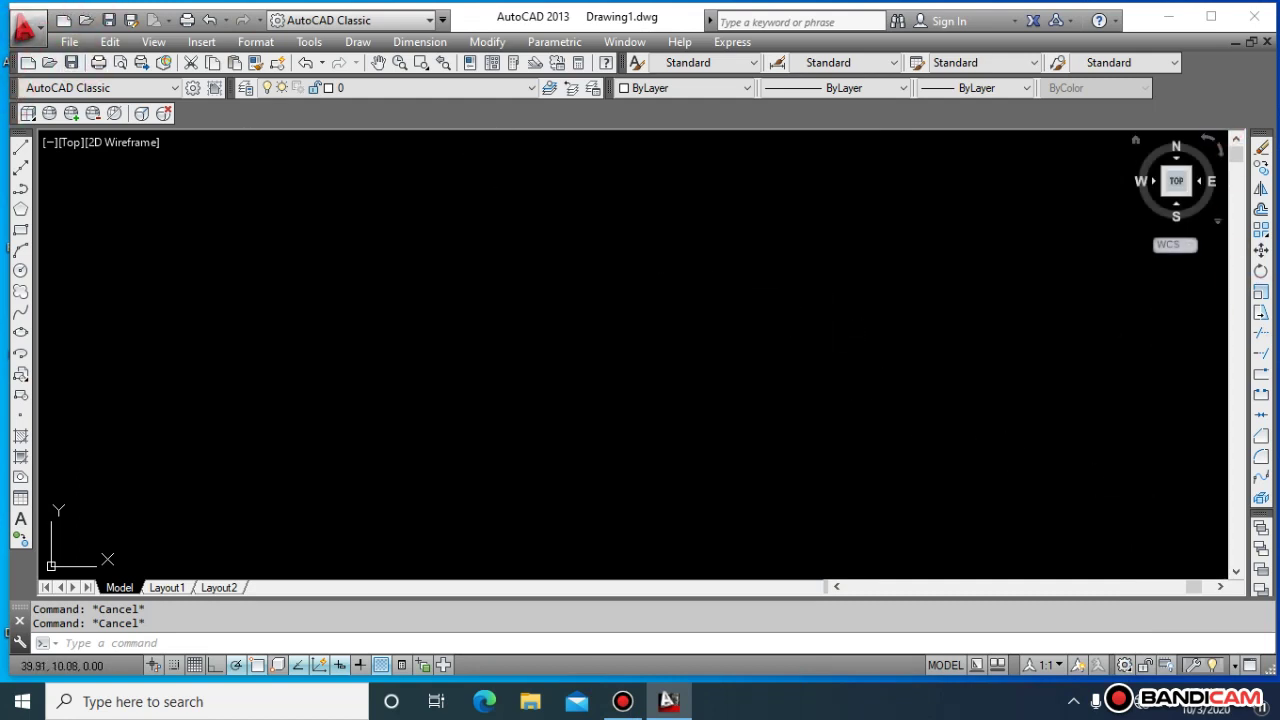
click(1172, 18)
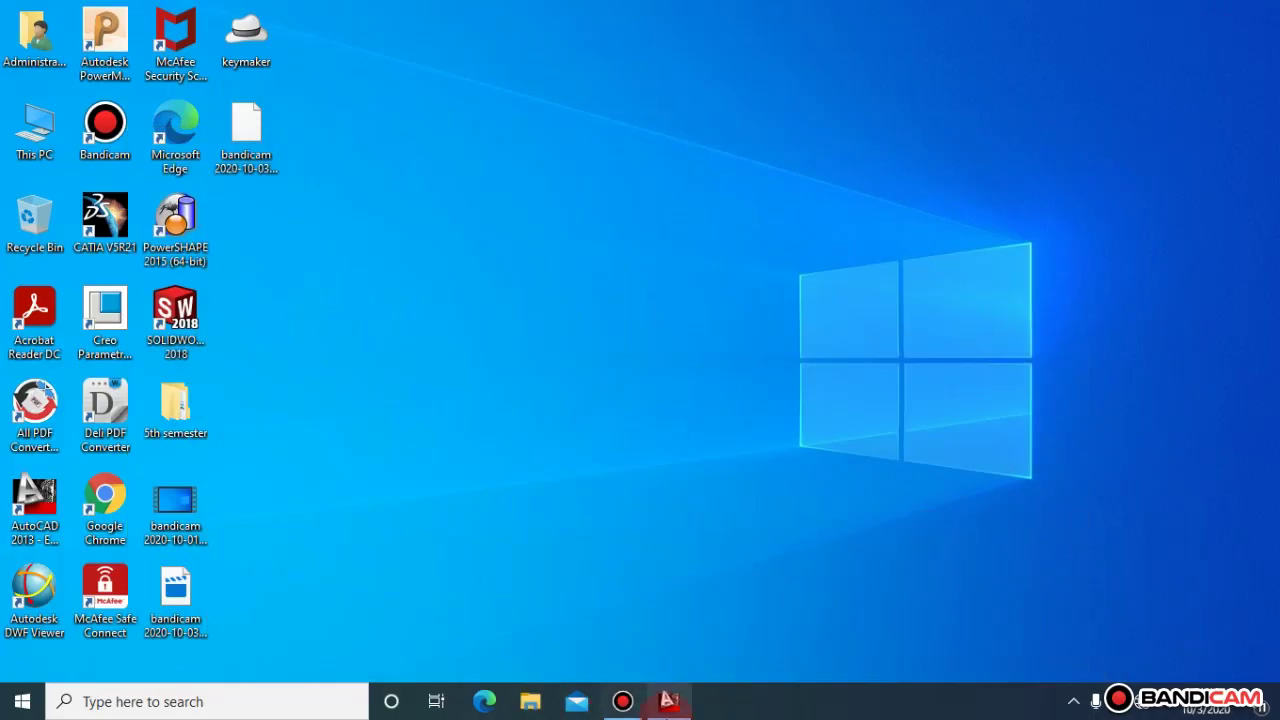
click(664, 700)
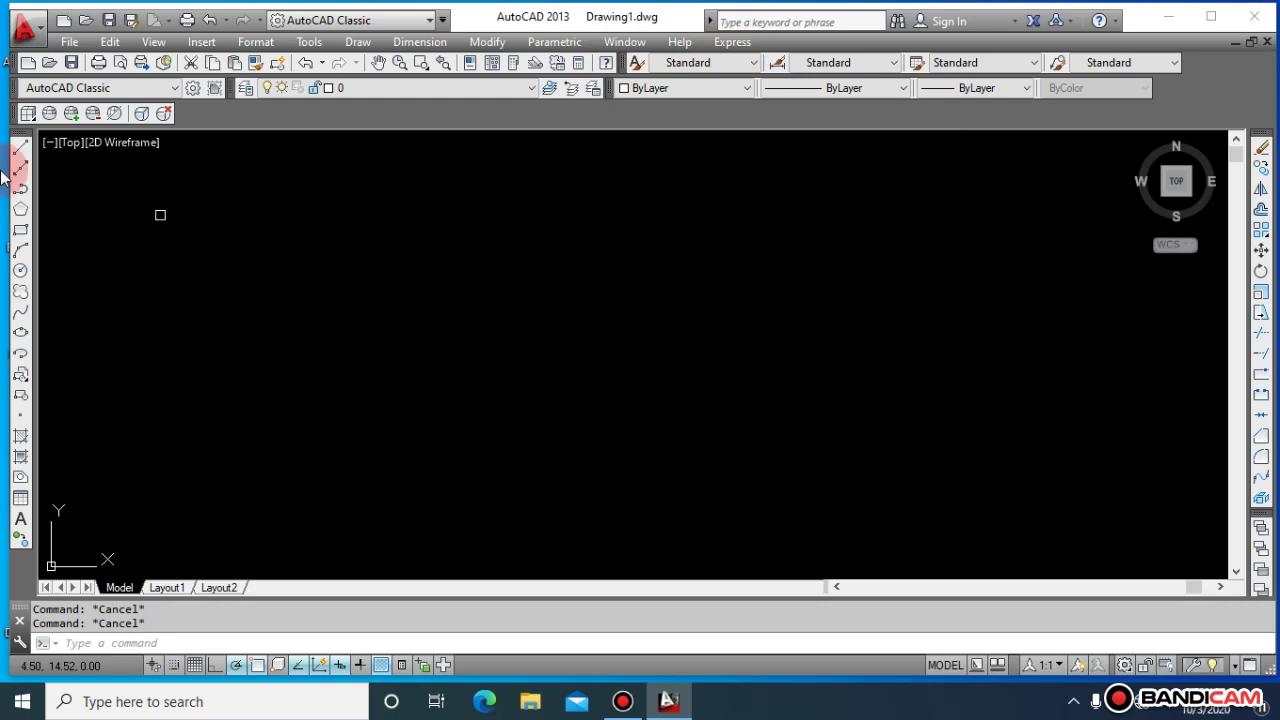
click(73, 65)
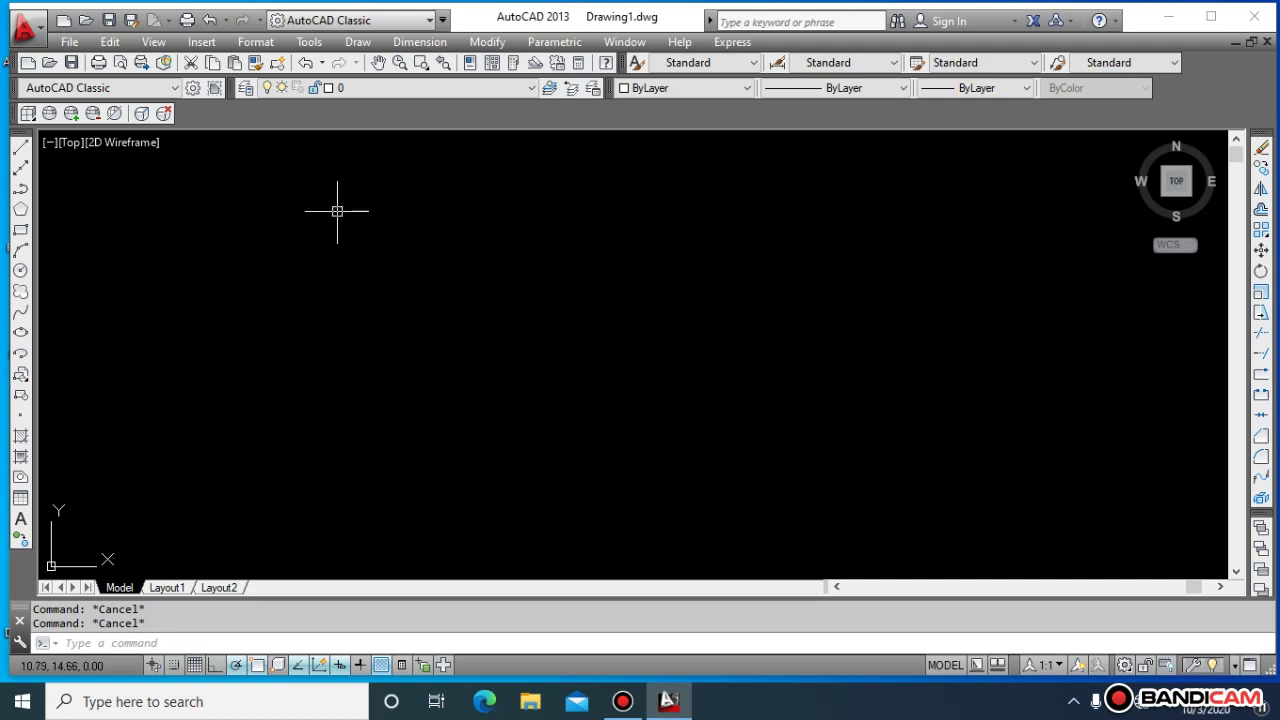
click(192, 111)
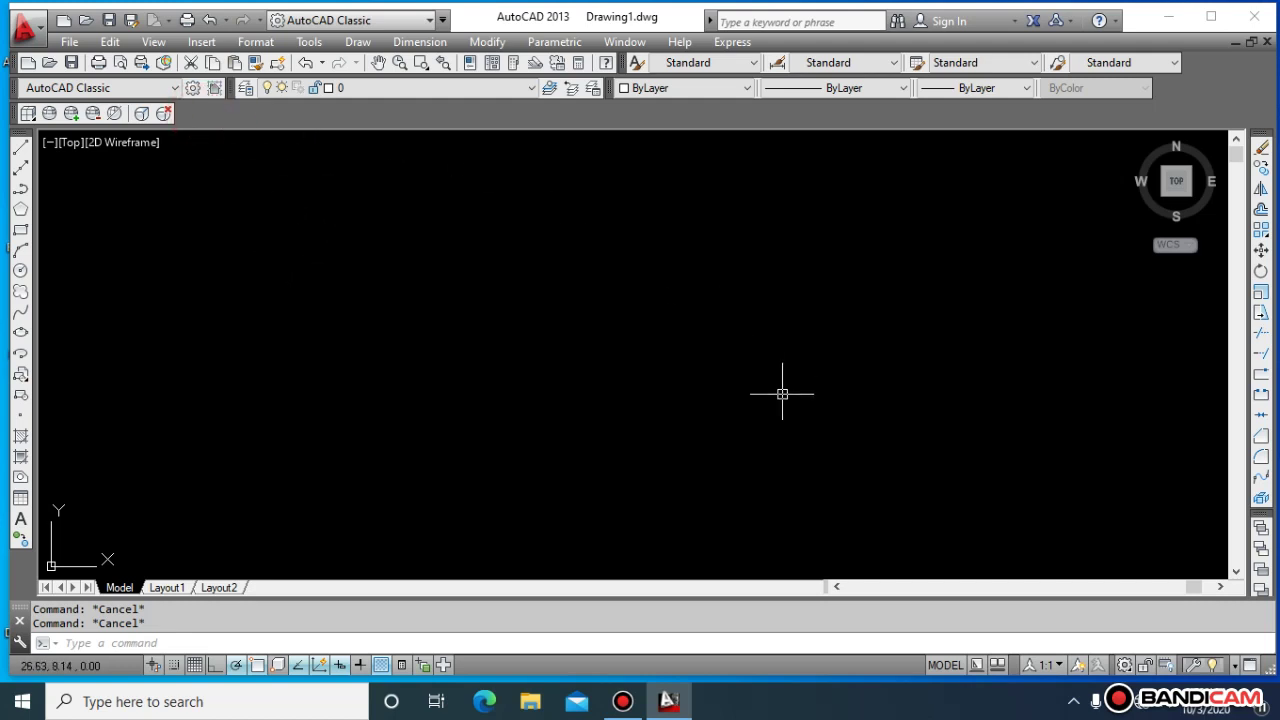
click(25, 148)
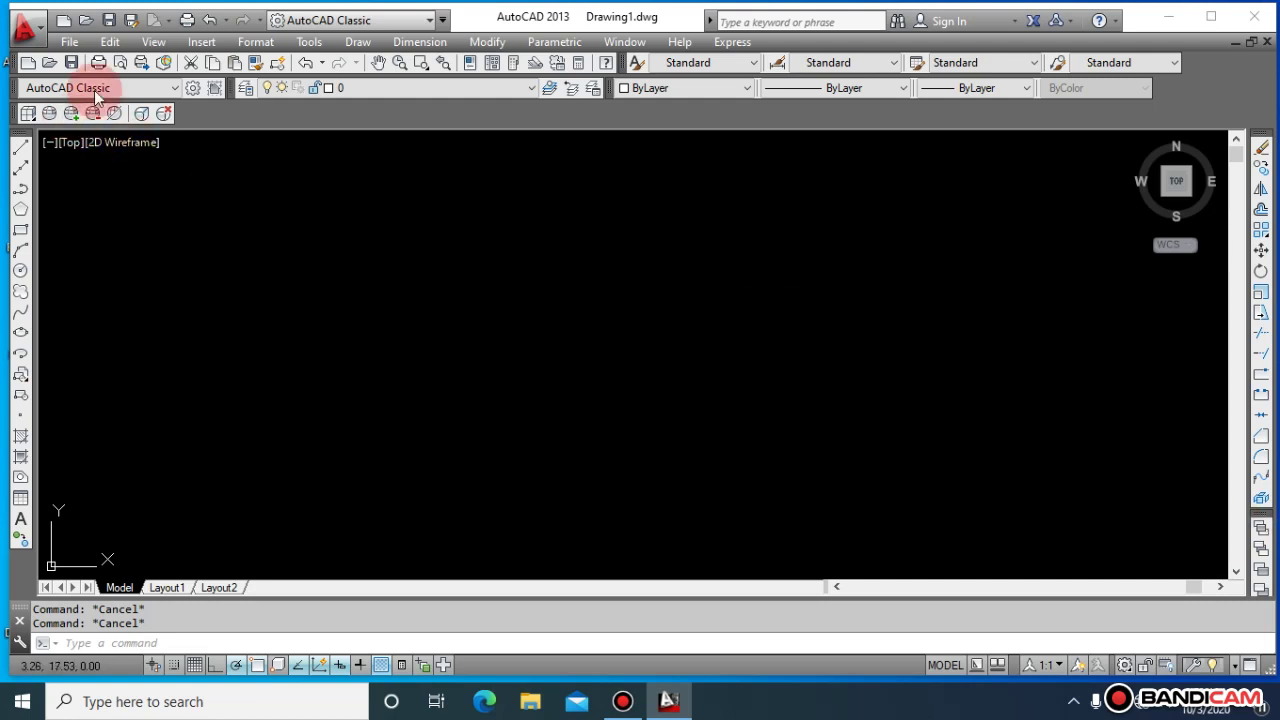
click(177, 90)
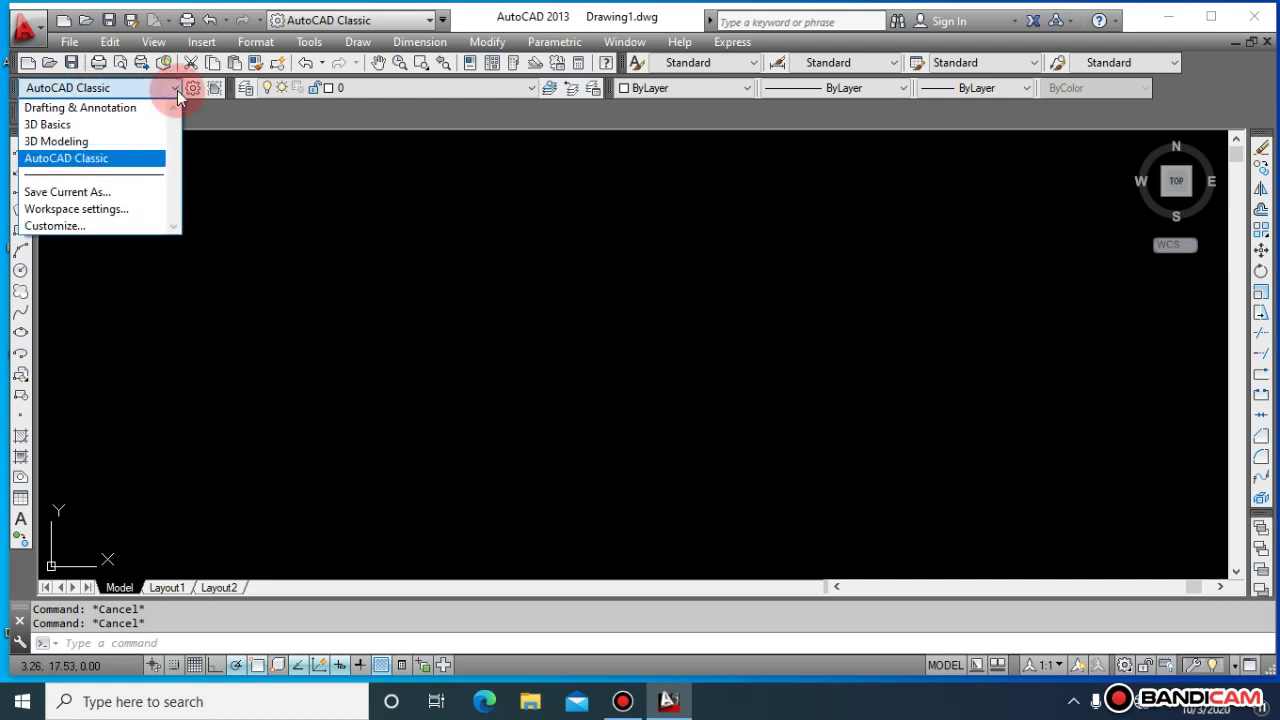
click(177, 90)
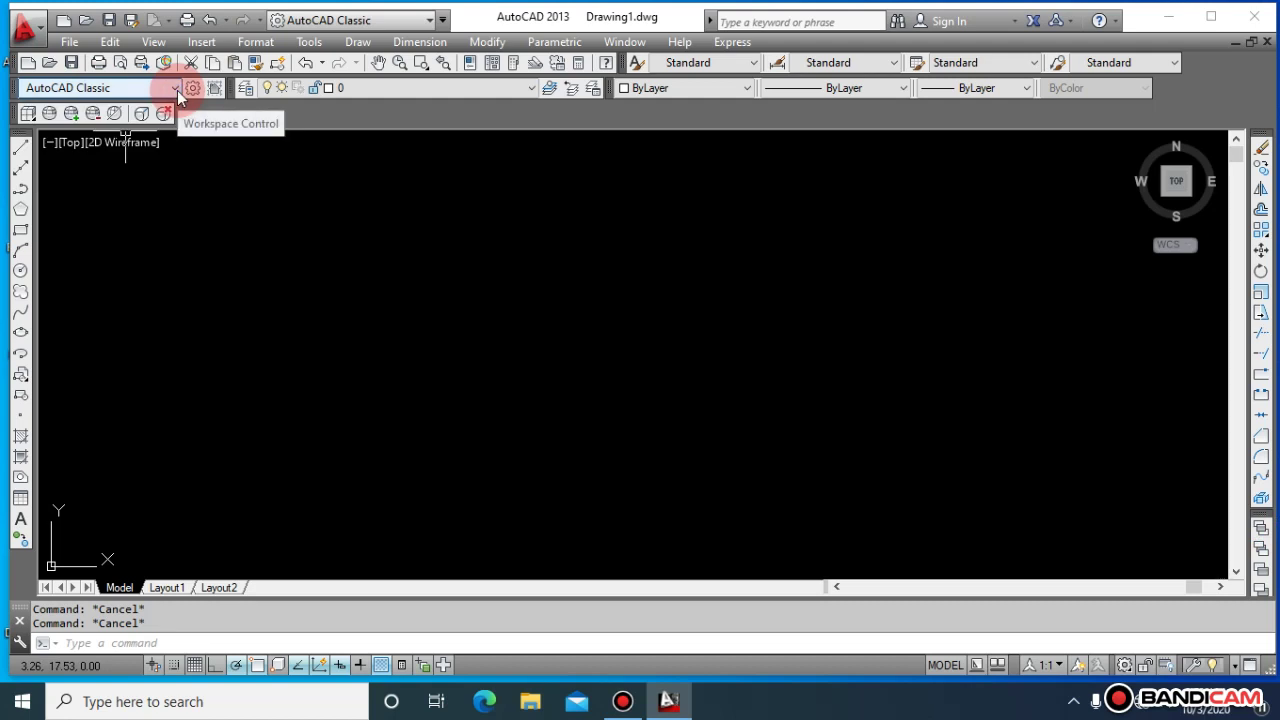
click(177, 90)
click(177, 90)
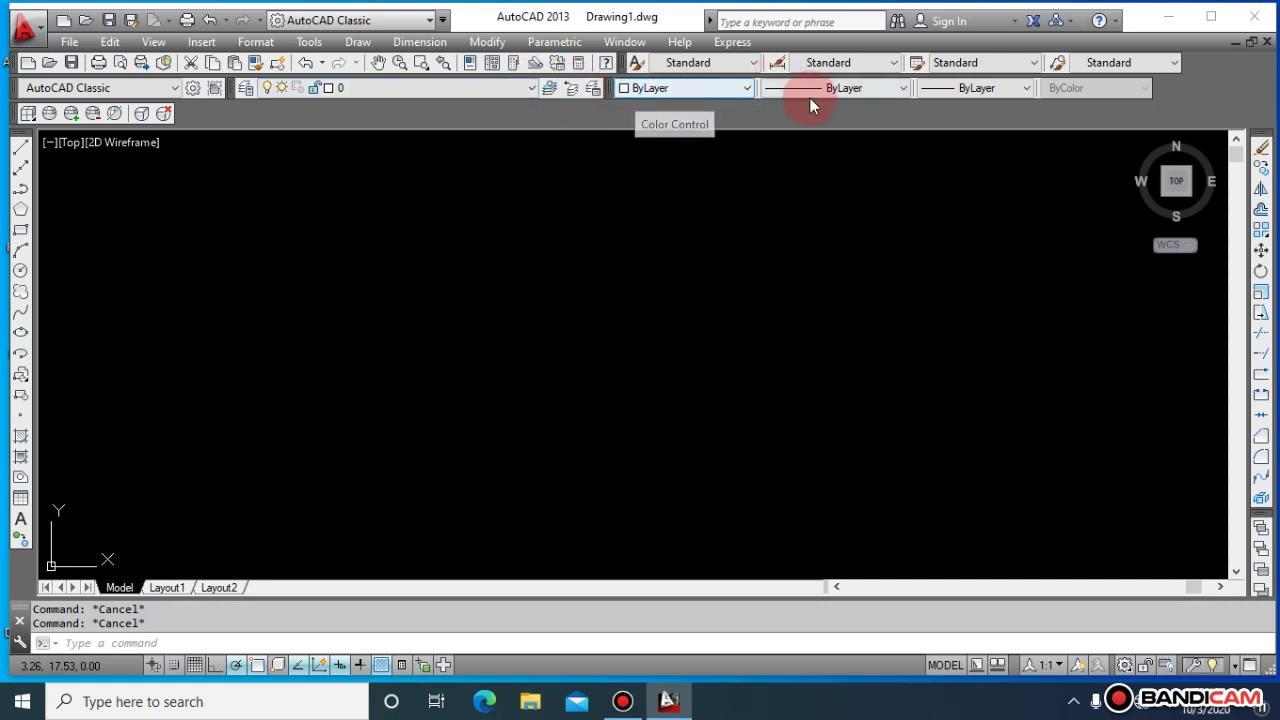
Make Red the current drawing colour.
click(749, 88)
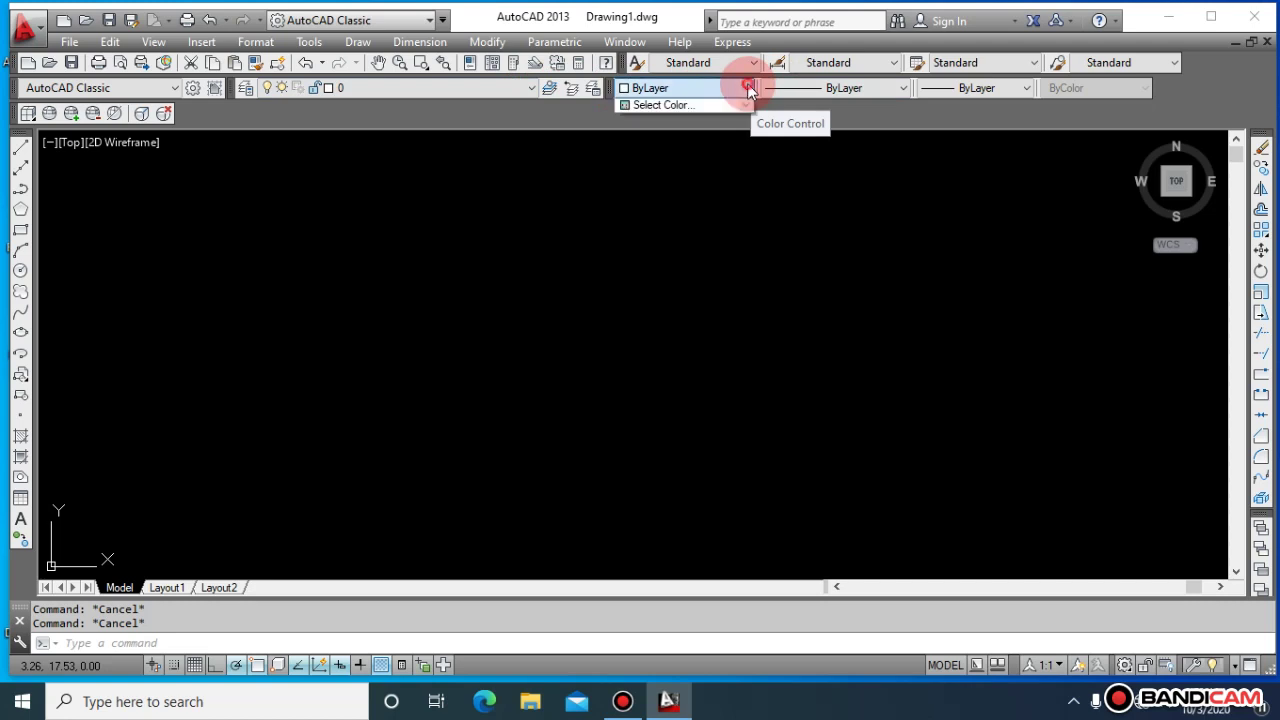
click(749, 88)
click(749, 88)
click(749, 88)
click(749, 88)
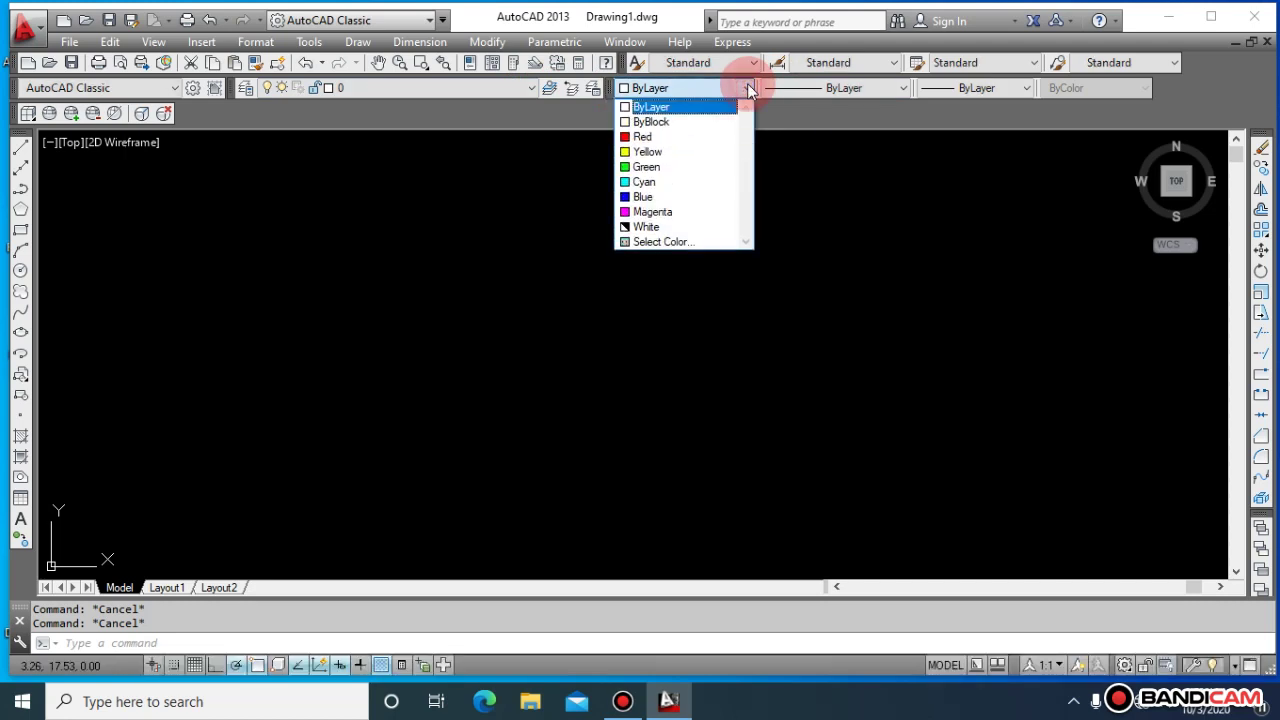
click(660, 135)
click(627, 140)
key(Escape)
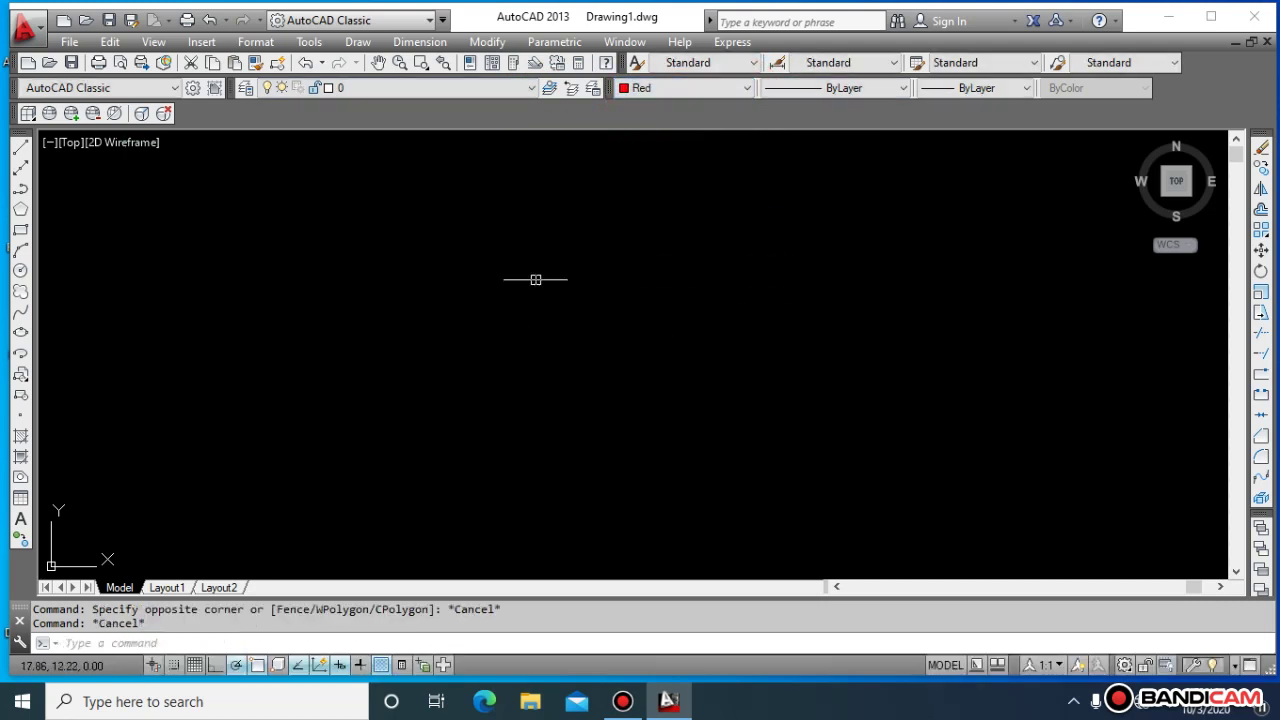
Keep the linetype at ByLayer and bring up the lineweight choices.
click(747, 88)
click(743, 85)
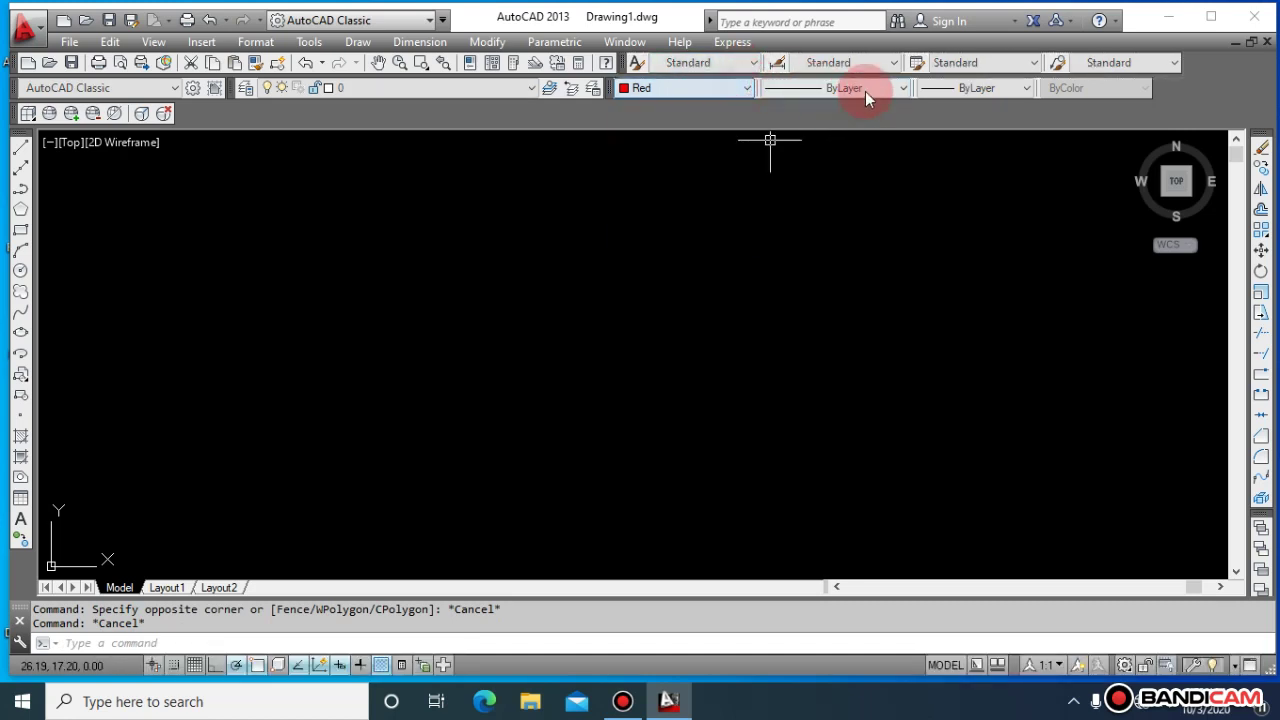
click(882, 87)
click(882, 88)
double_click(882, 88)
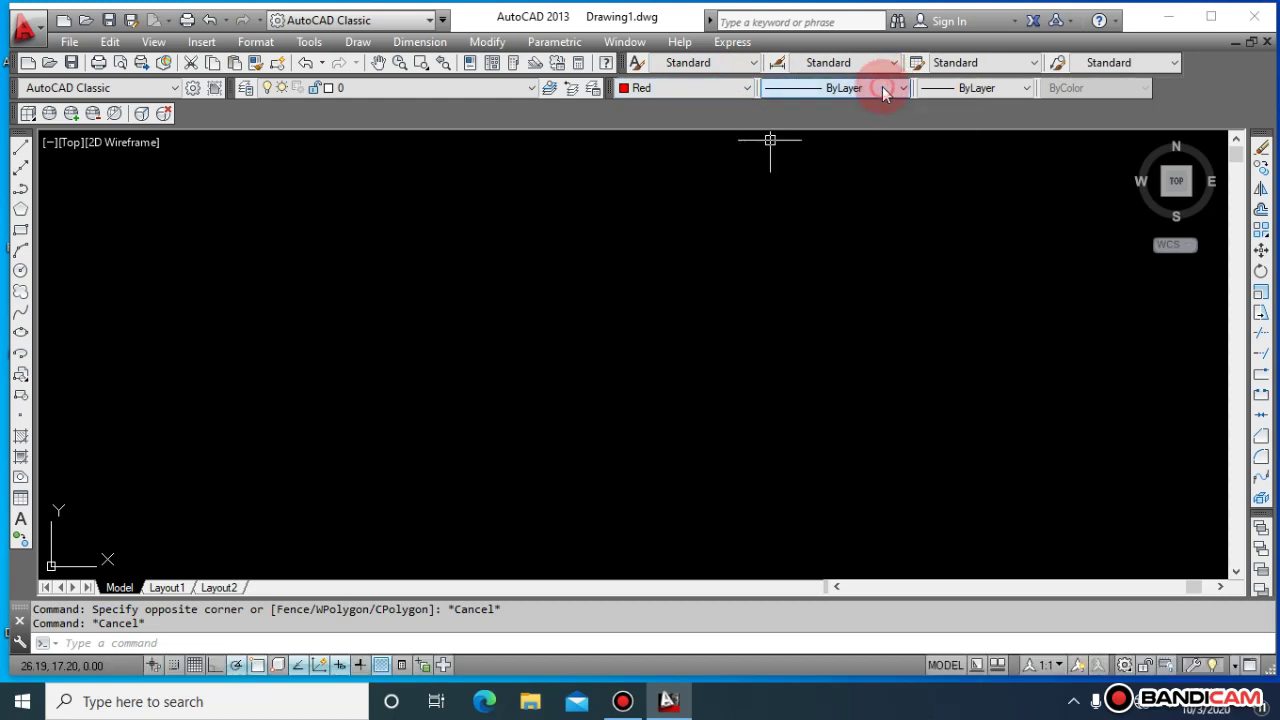
click(882, 88)
click(882, 88)
click(882, 86)
double_click(882, 86)
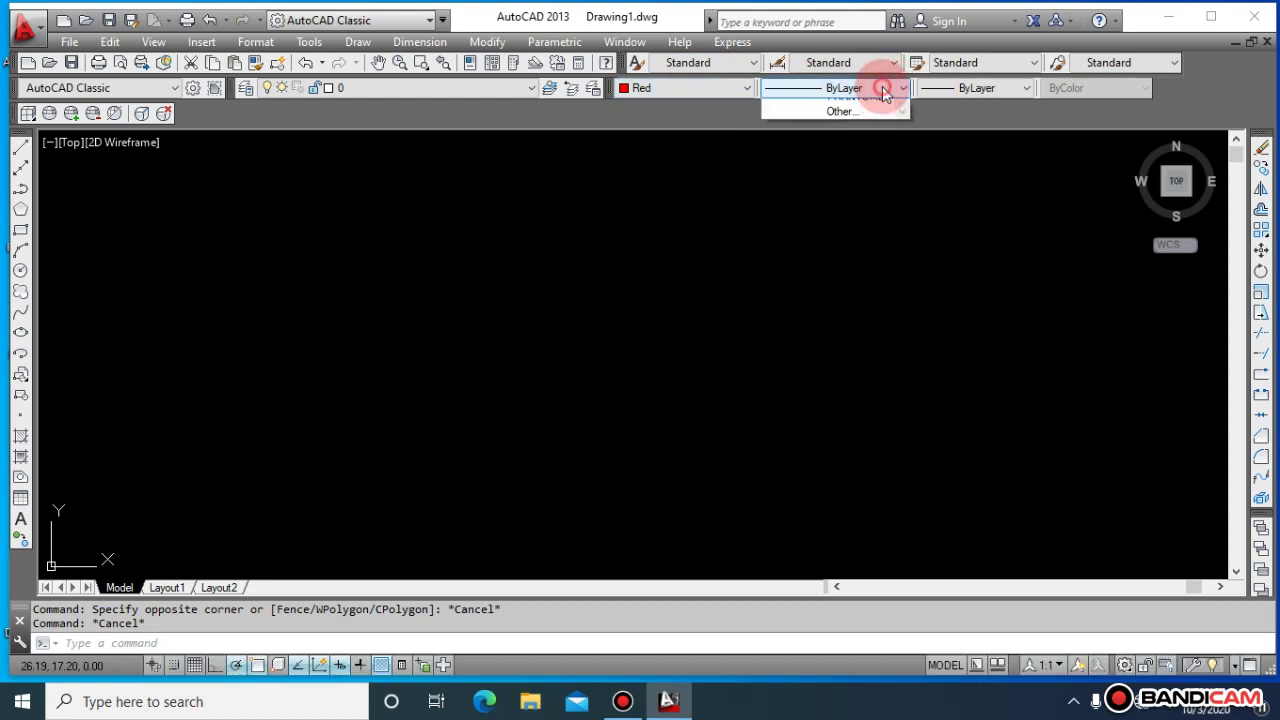
click(882, 86)
double_click(882, 86)
click(903, 87)
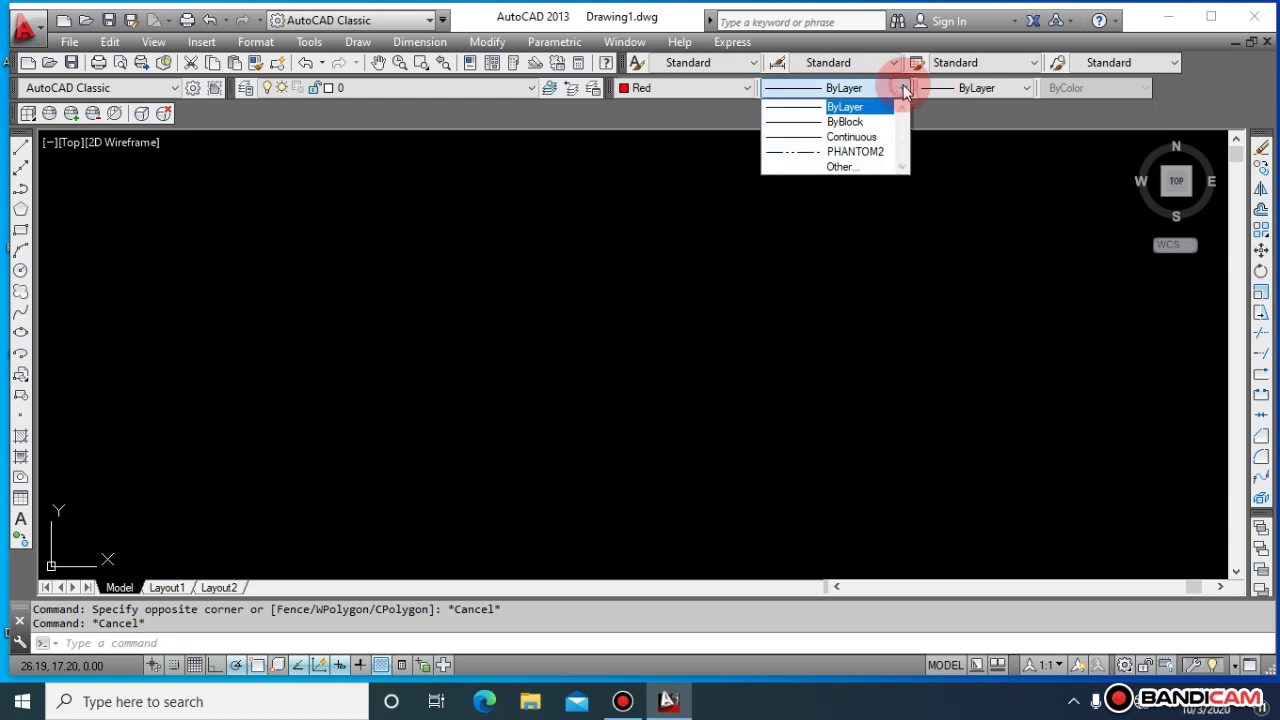
click(903, 87)
click(903, 87)
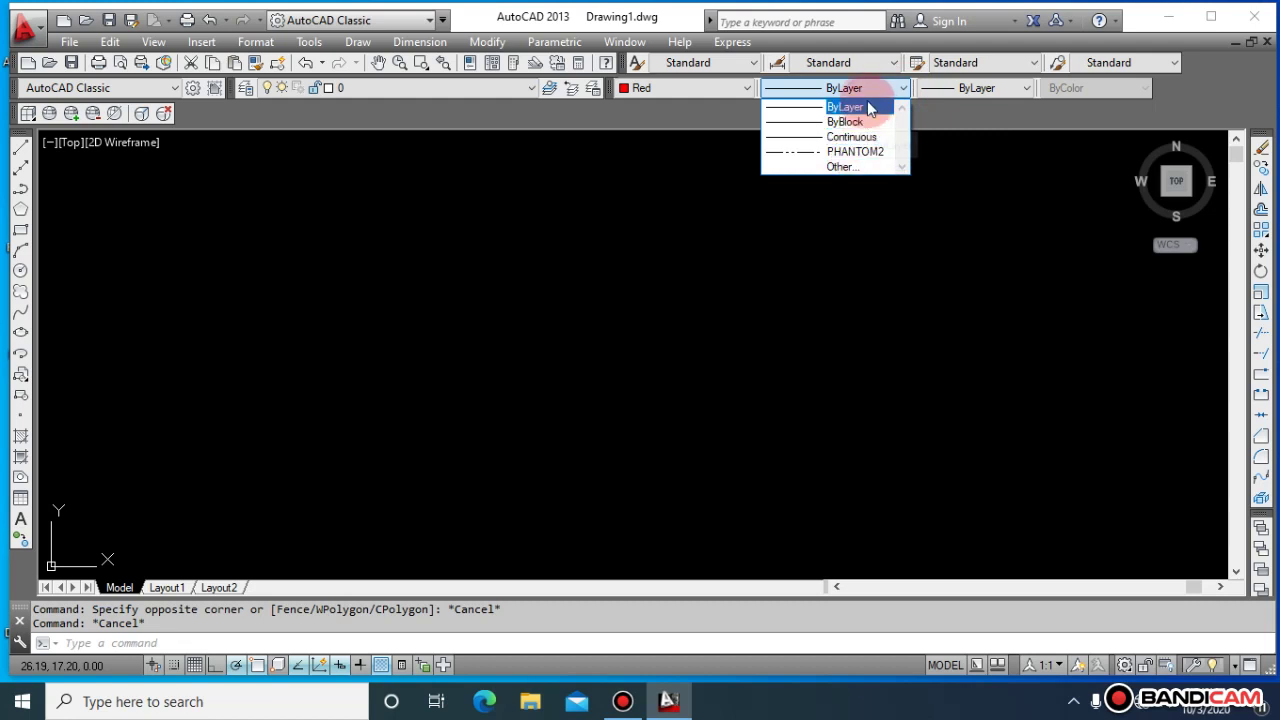
click(862, 105)
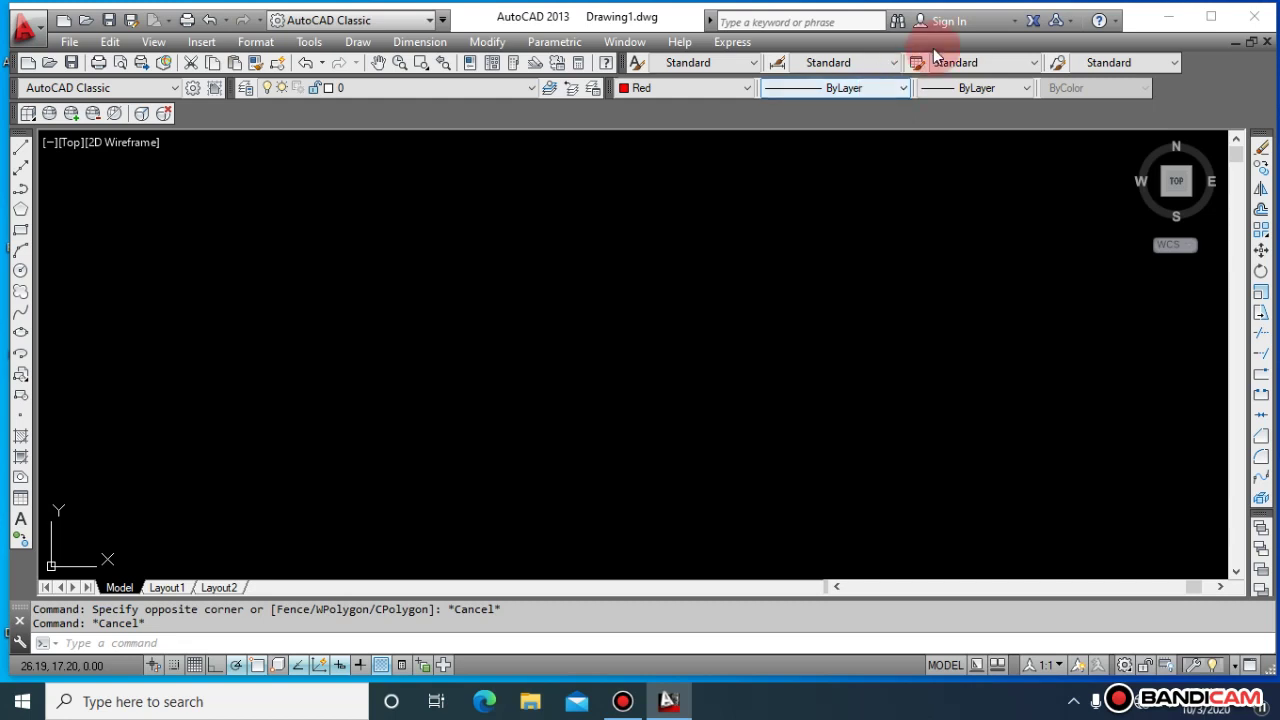
click(883, 88)
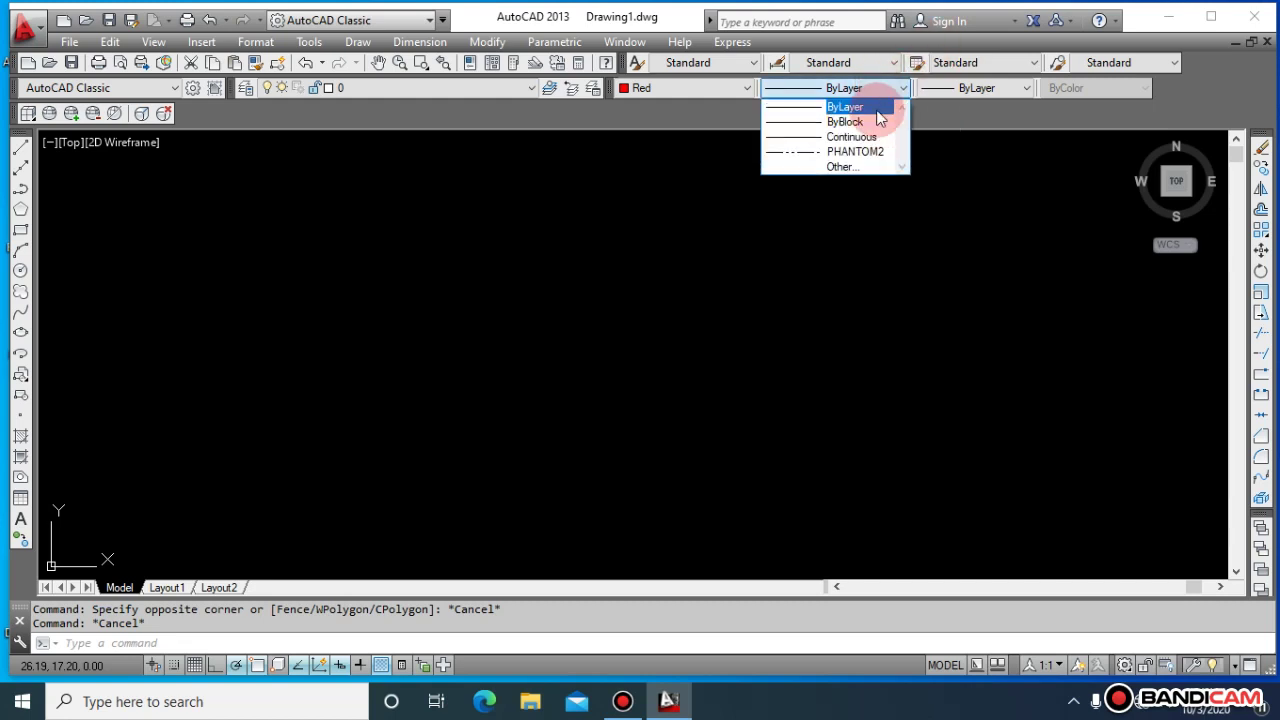
click(870, 104)
click(1007, 92)
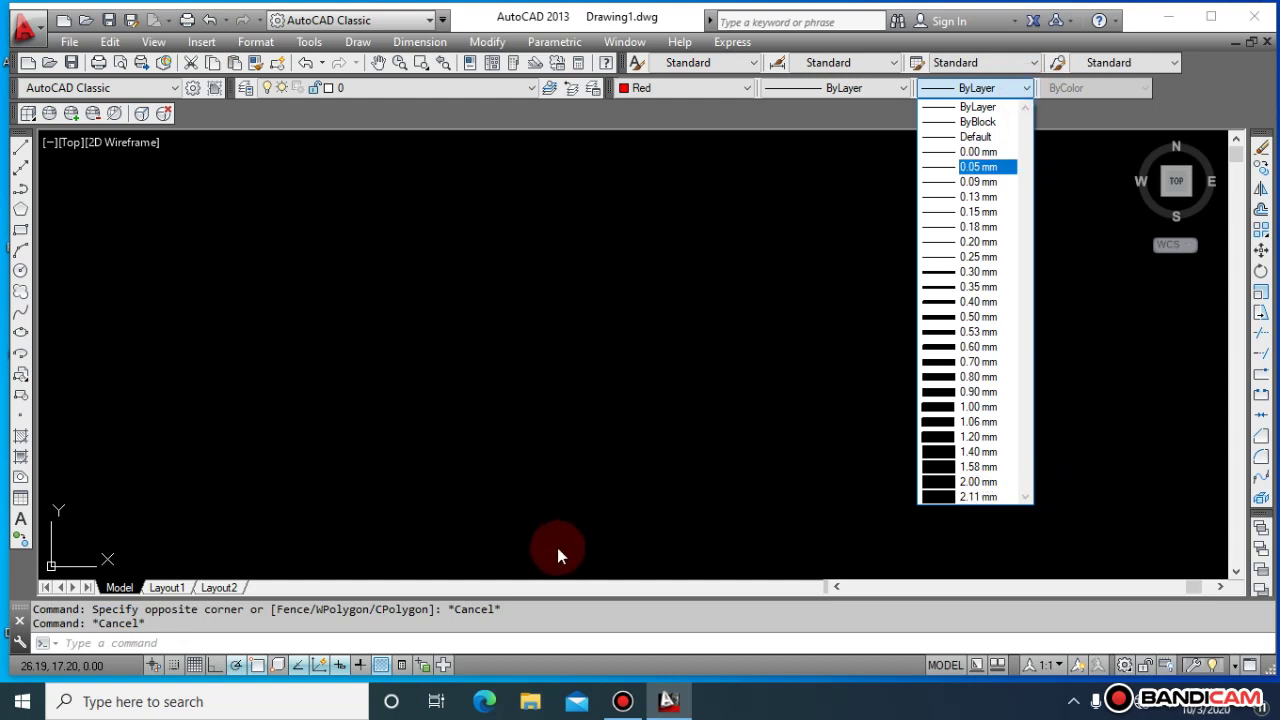
Close the Lineweight Control list leaving the lineweight at ByLayer.
click(418, 684)
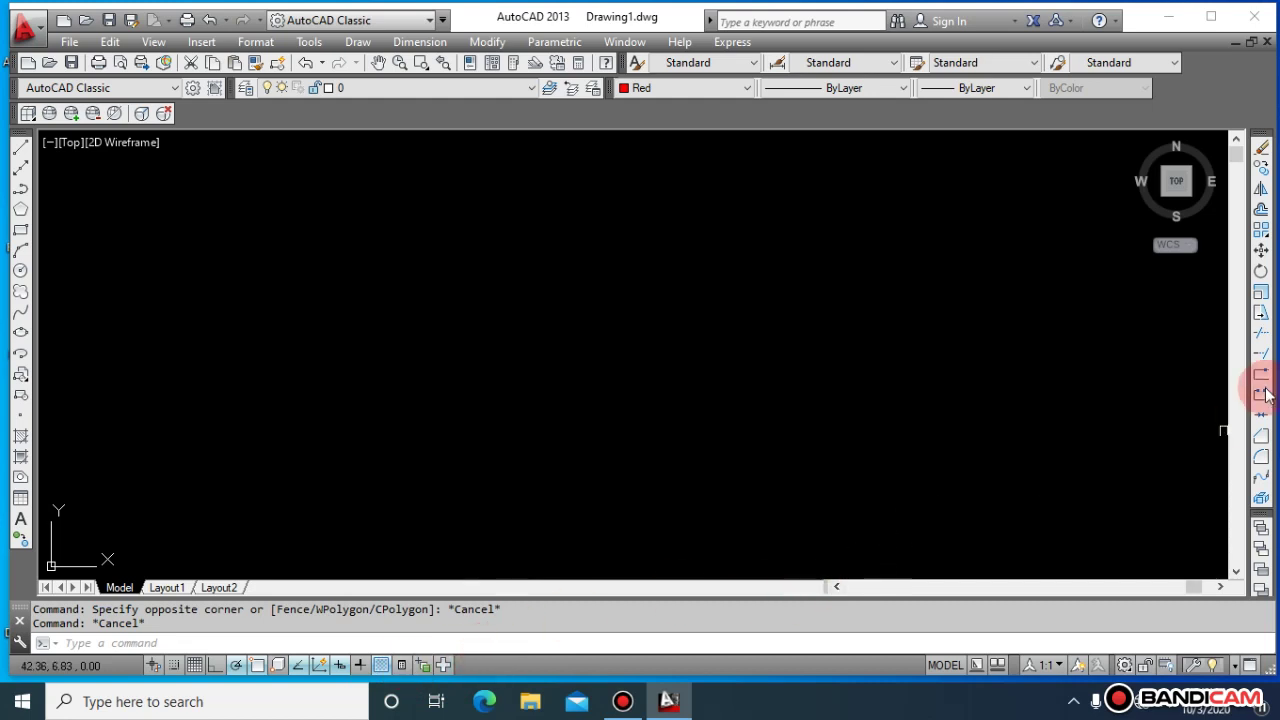
click(1004, 88)
click(1005, 88)
click(1005, 88)
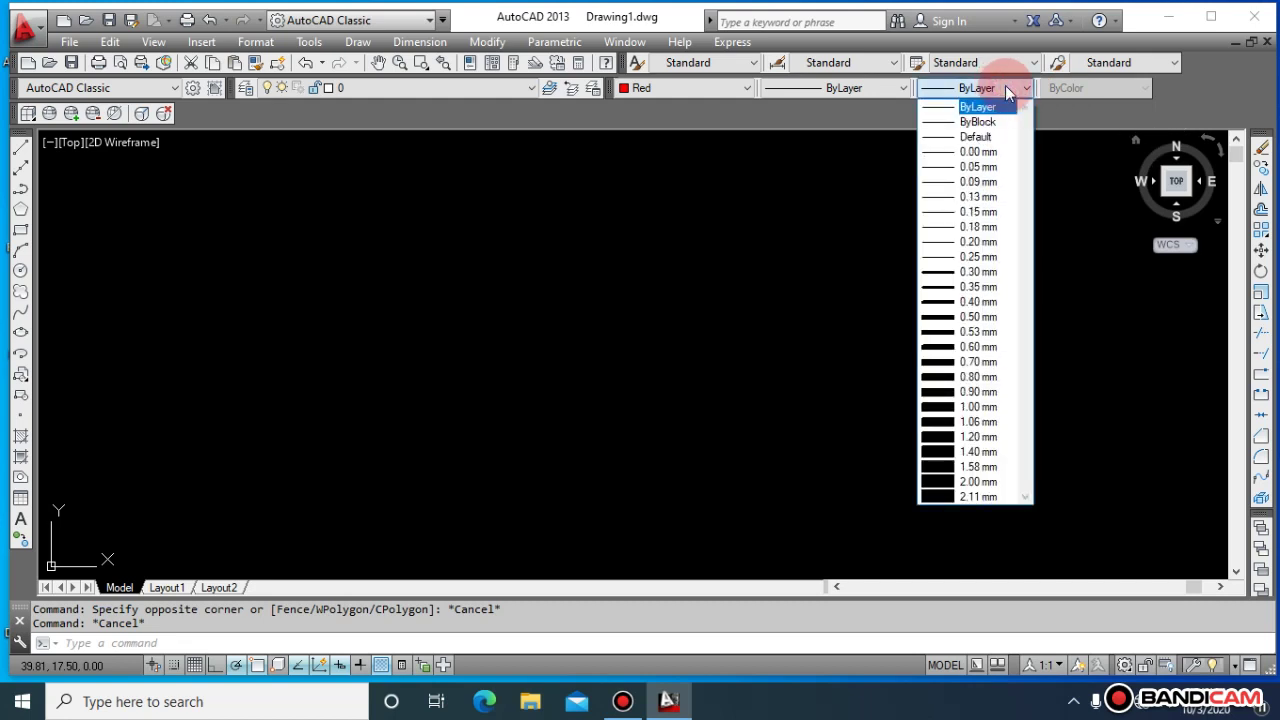
click(1005, 88)
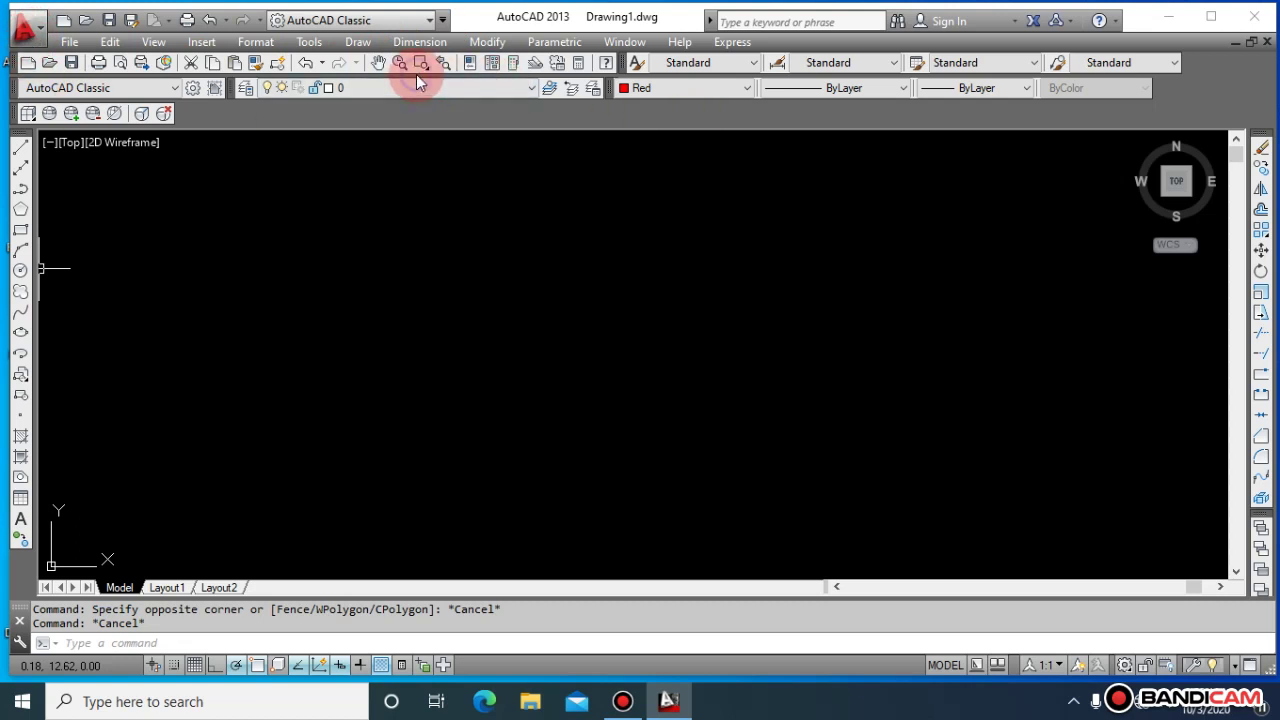
Turn on the View toolbar and dock it alongside the existing toolbars.
right_click(435, 56)
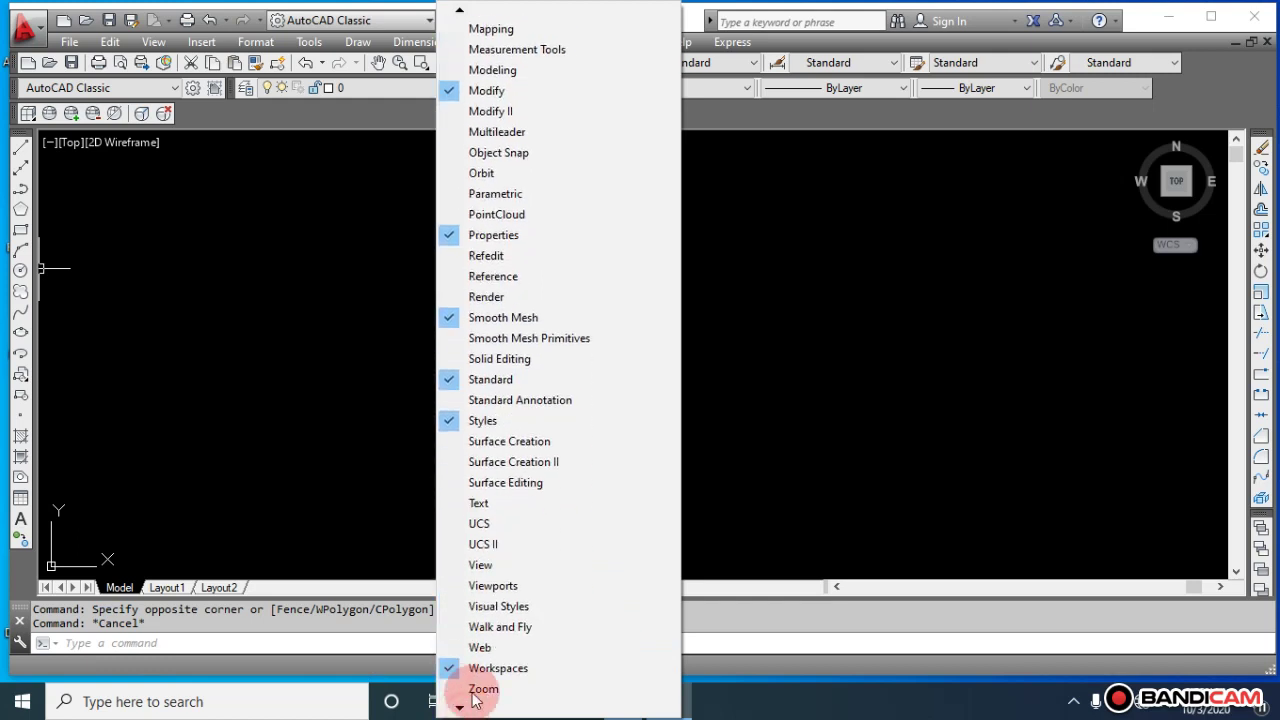
click(497, 570)
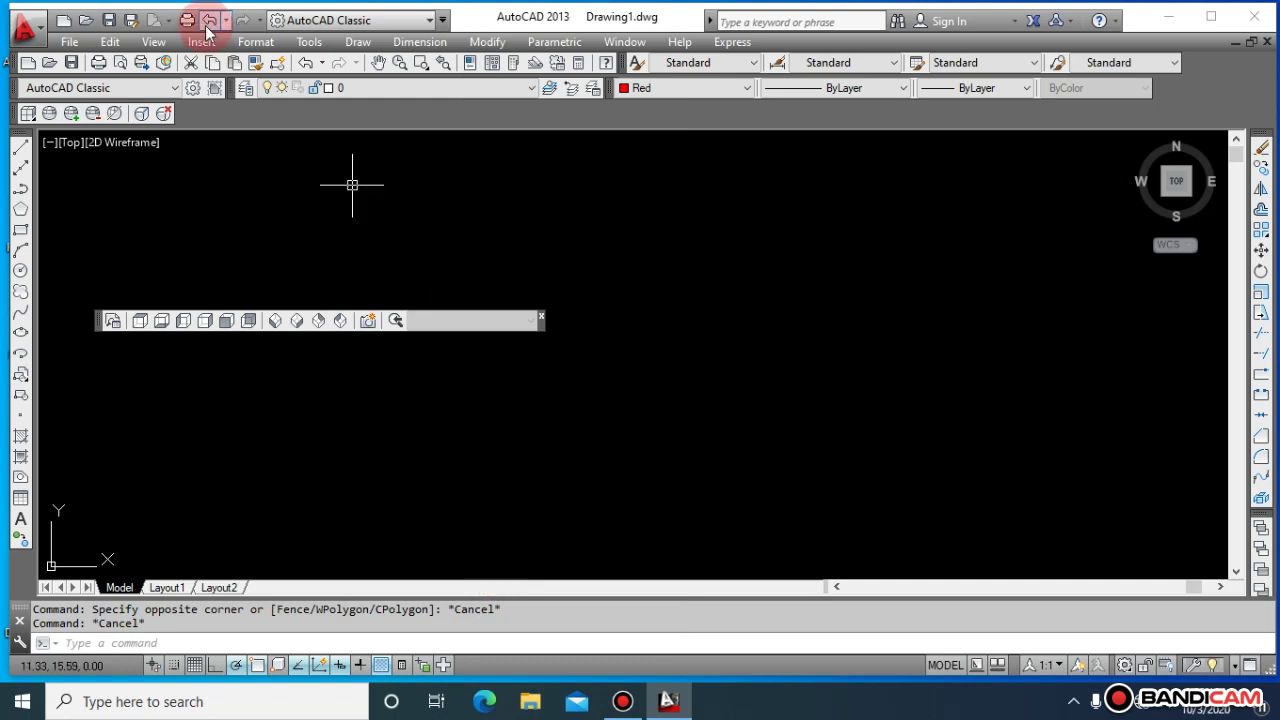
drag(499, 320, 533, 282)
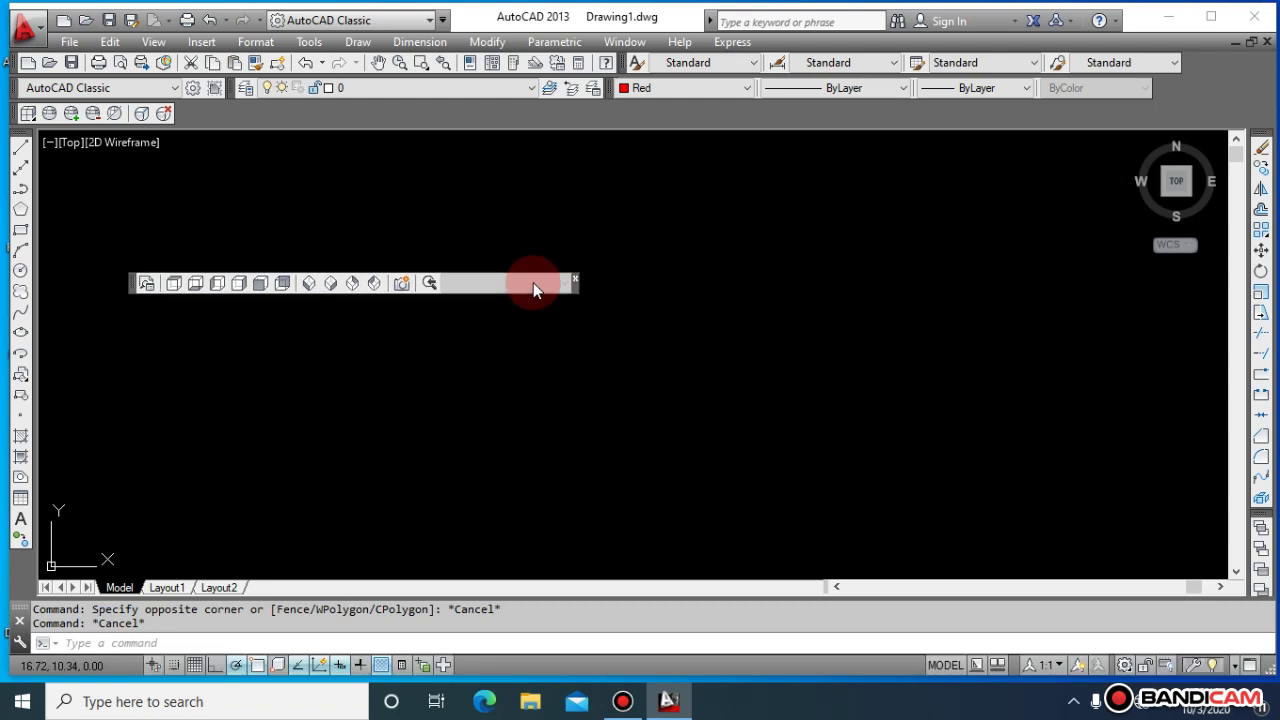
double_click(531, 286)
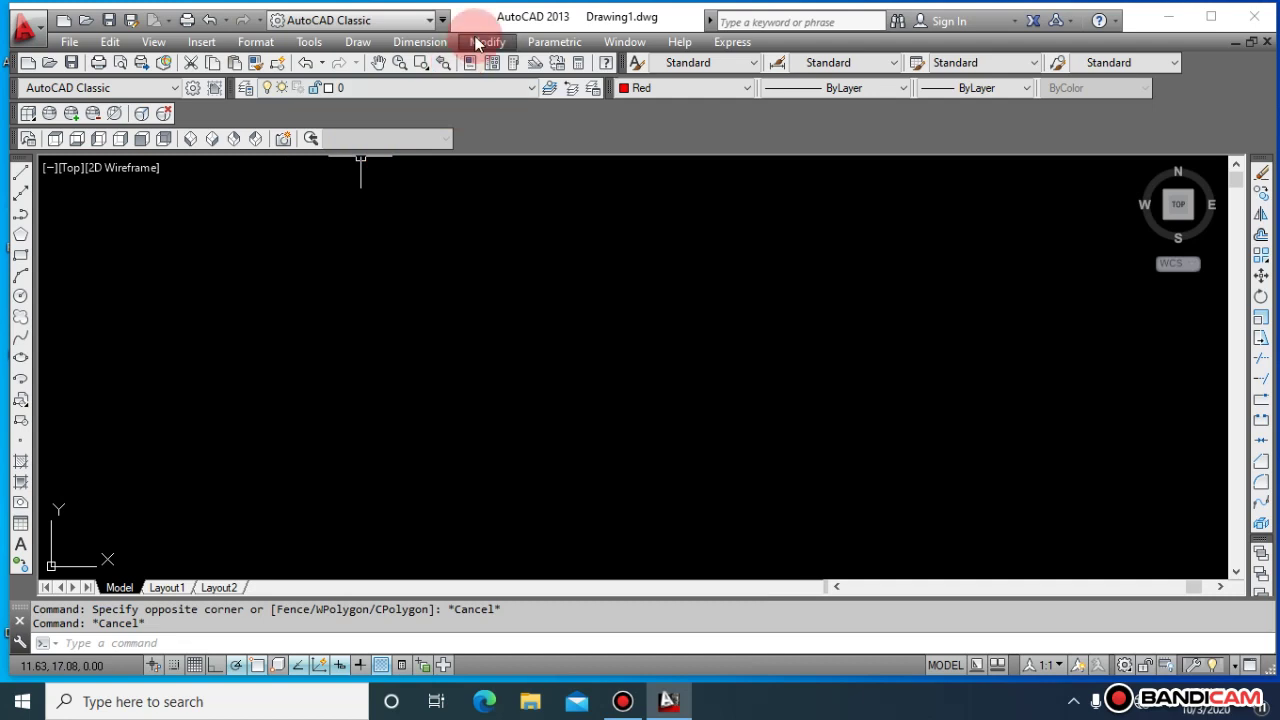
Turn on and dock the Visual Styles toolbar, then open Customize User Interface.
right_click(443, 82)
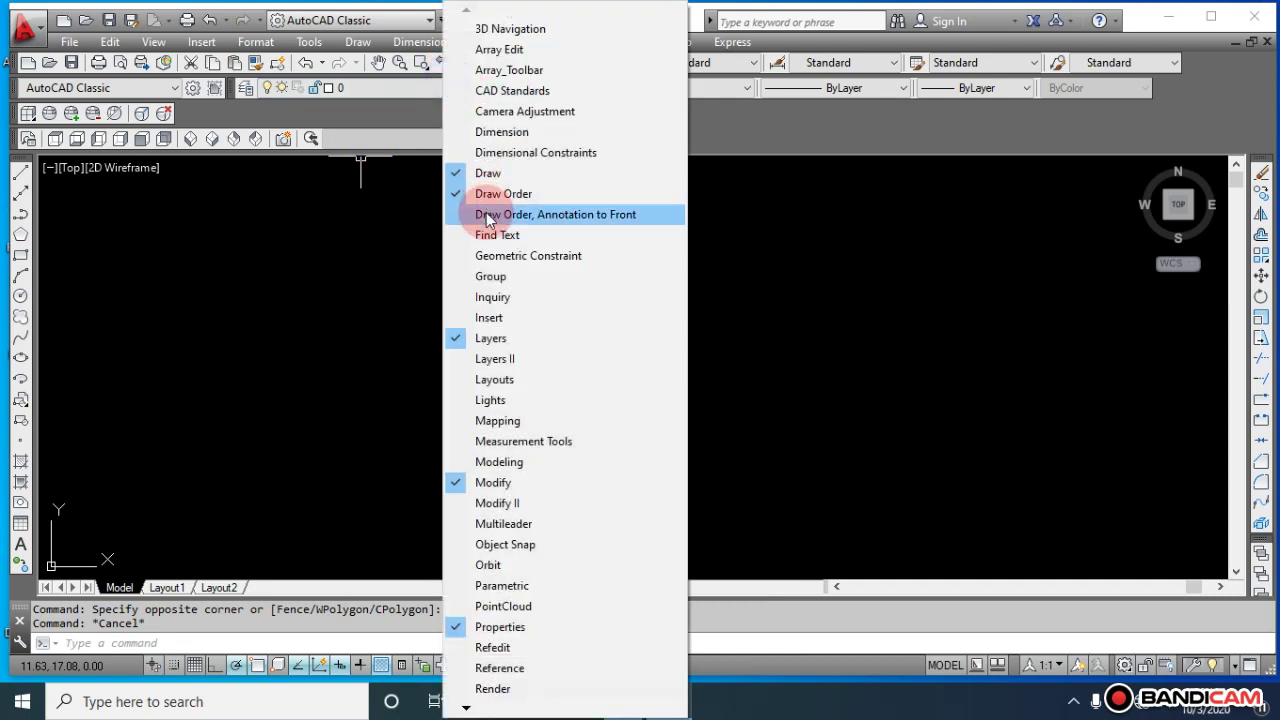
click(470, 708)
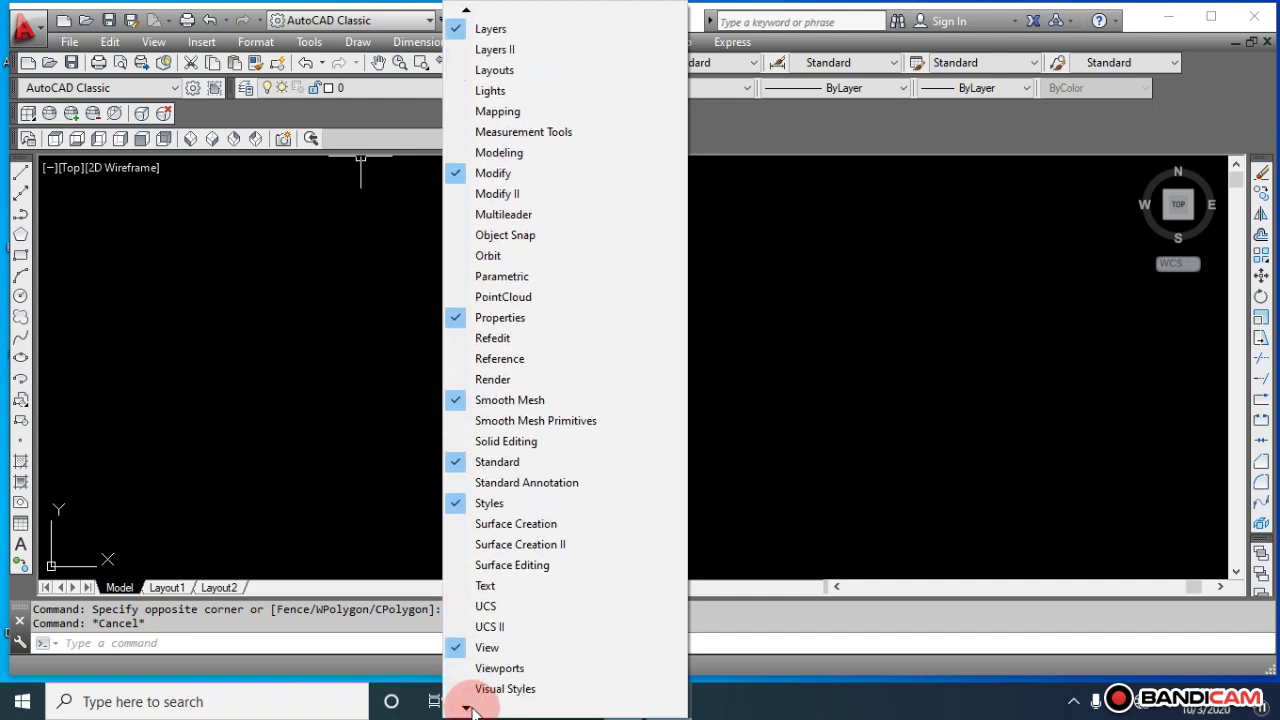
click(520, 668)
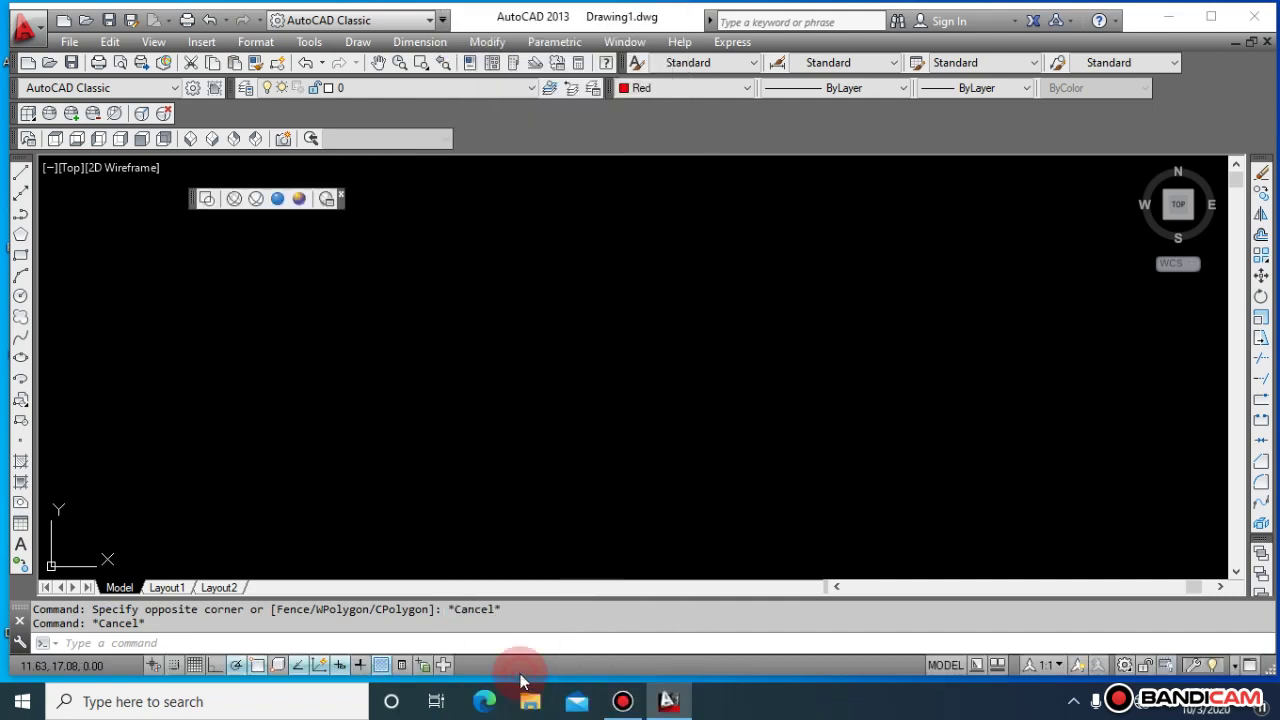
click(202, 210)
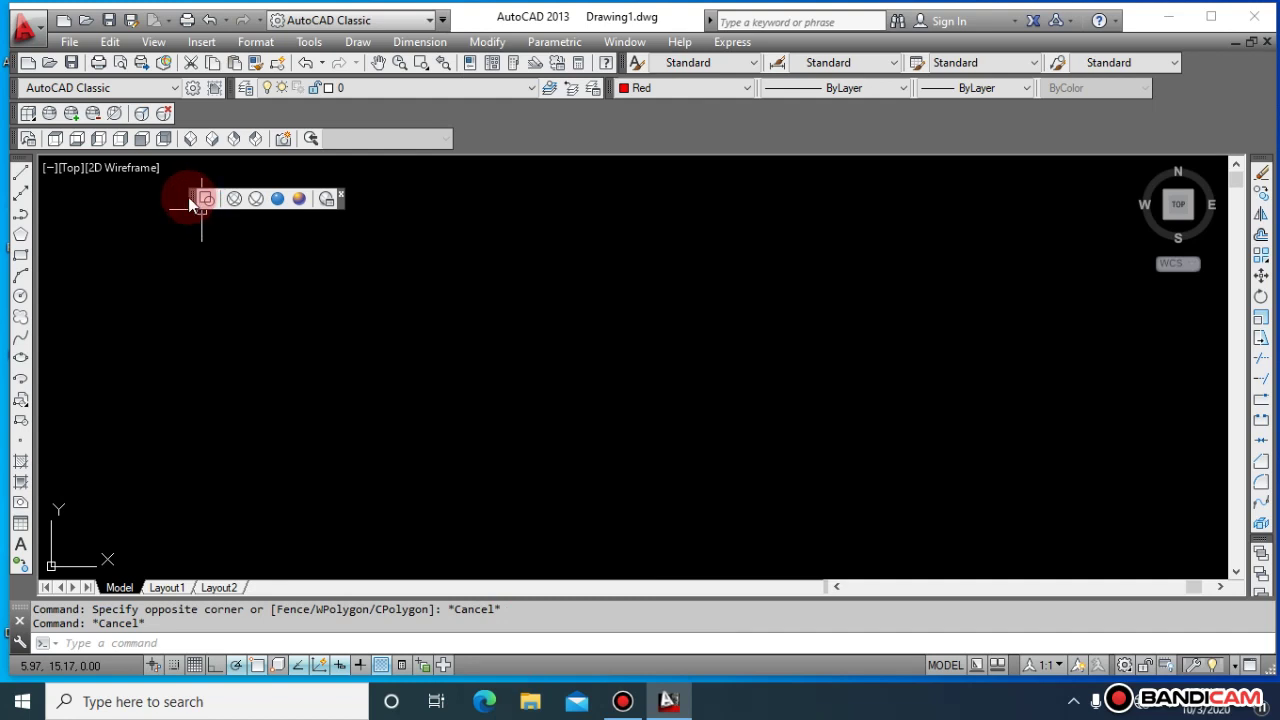
drag(188, 197, 192, 192)
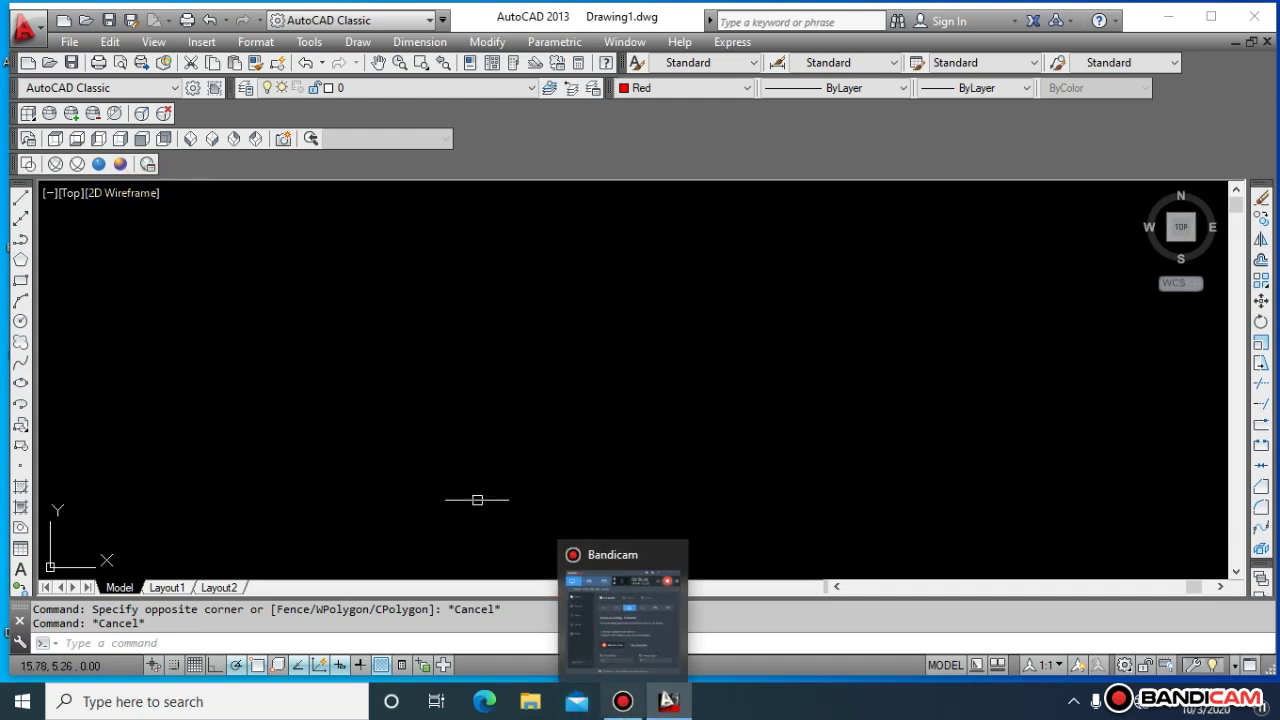
right_click(90, 170)
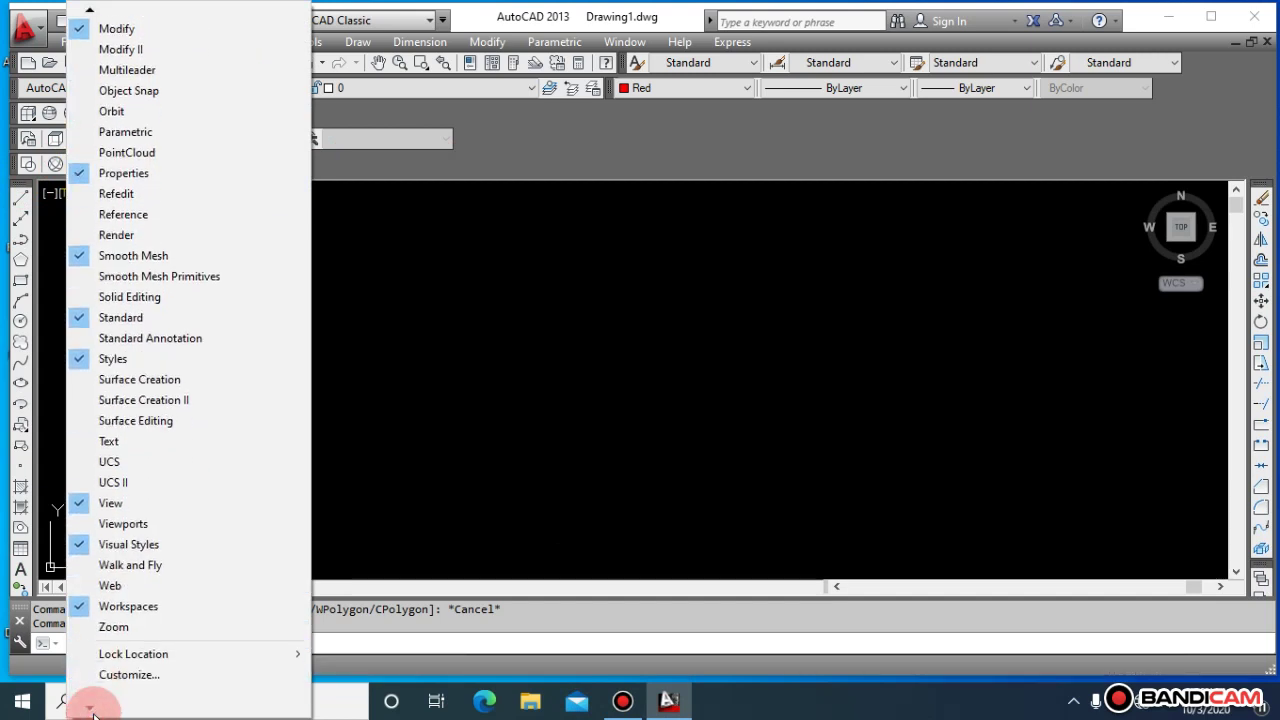
click(128, 675)
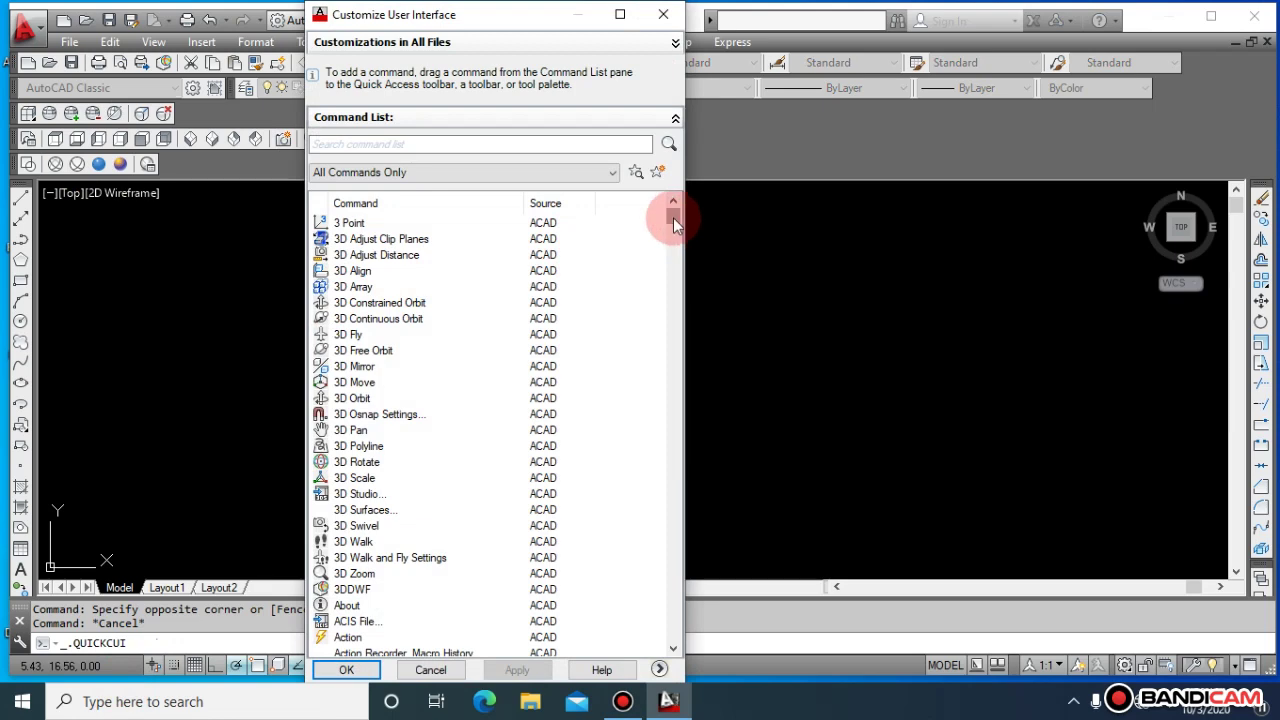
mouse_move(673, 217)
mouse_down()
mouse_move(677, 398)
mouse_move(670, 184)
mouse_up()
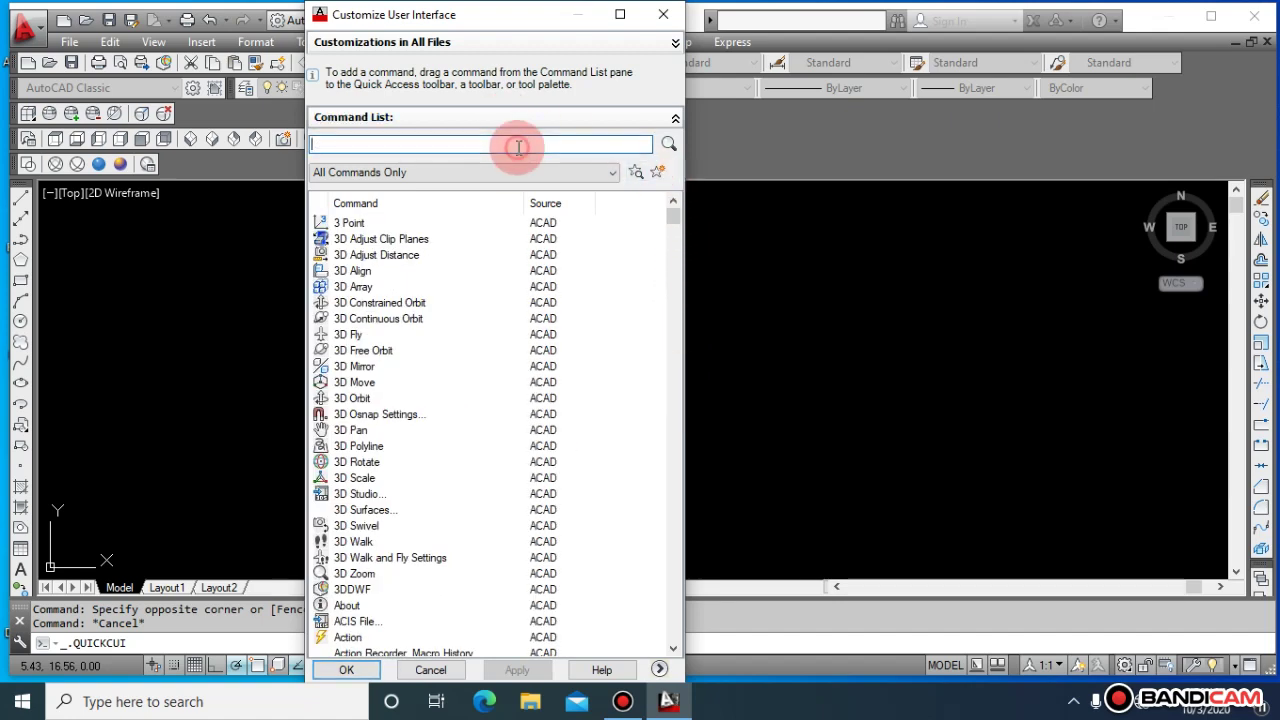
click(516, 145)
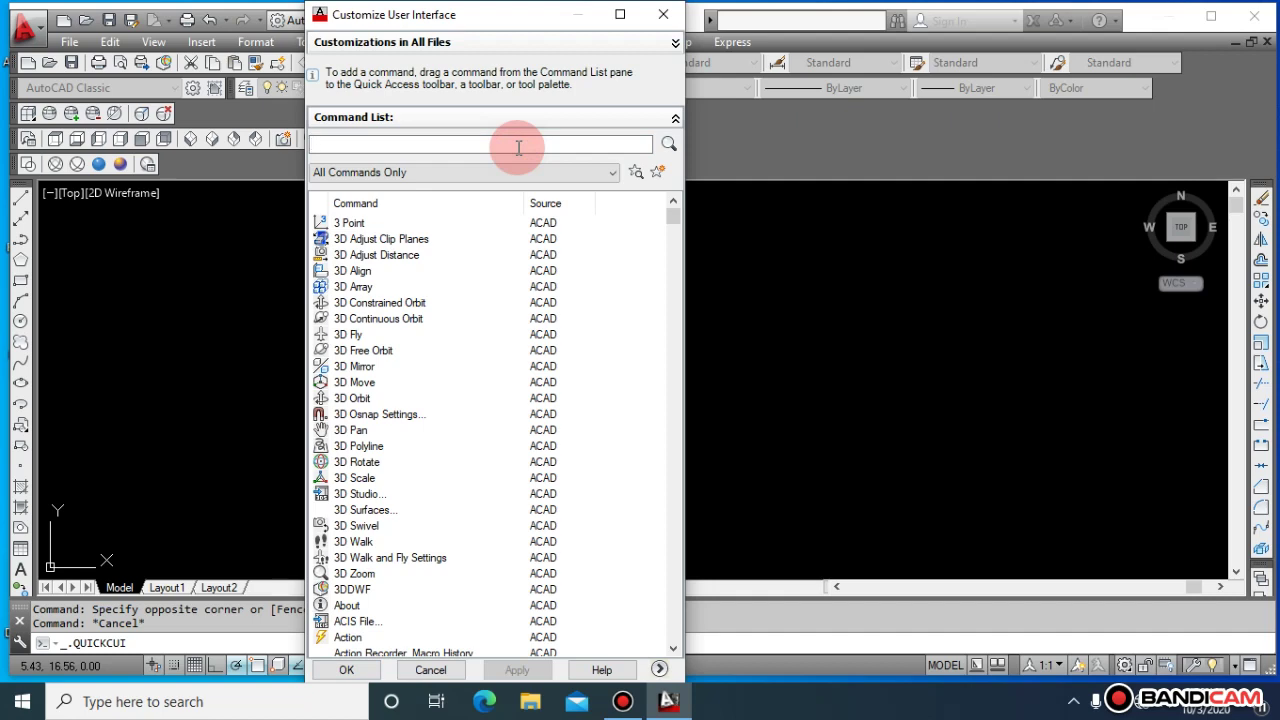
text(3d s)
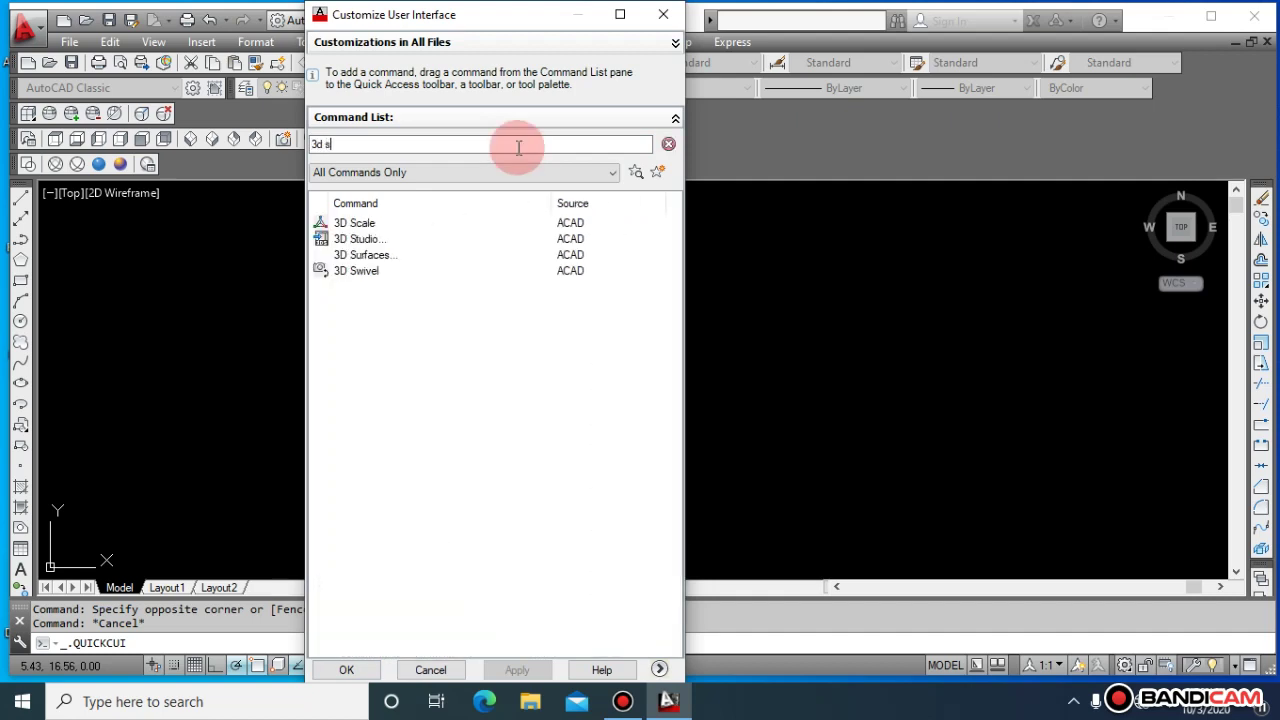
text(tudio)
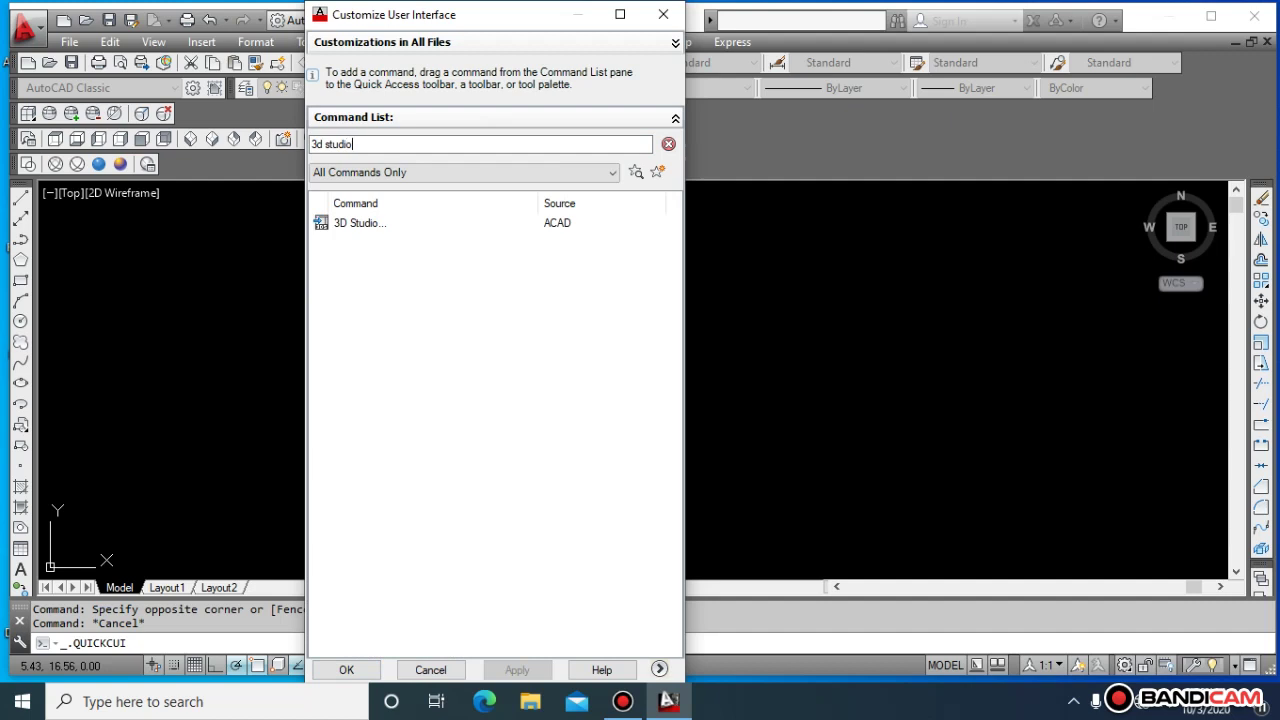
click(385, 232)
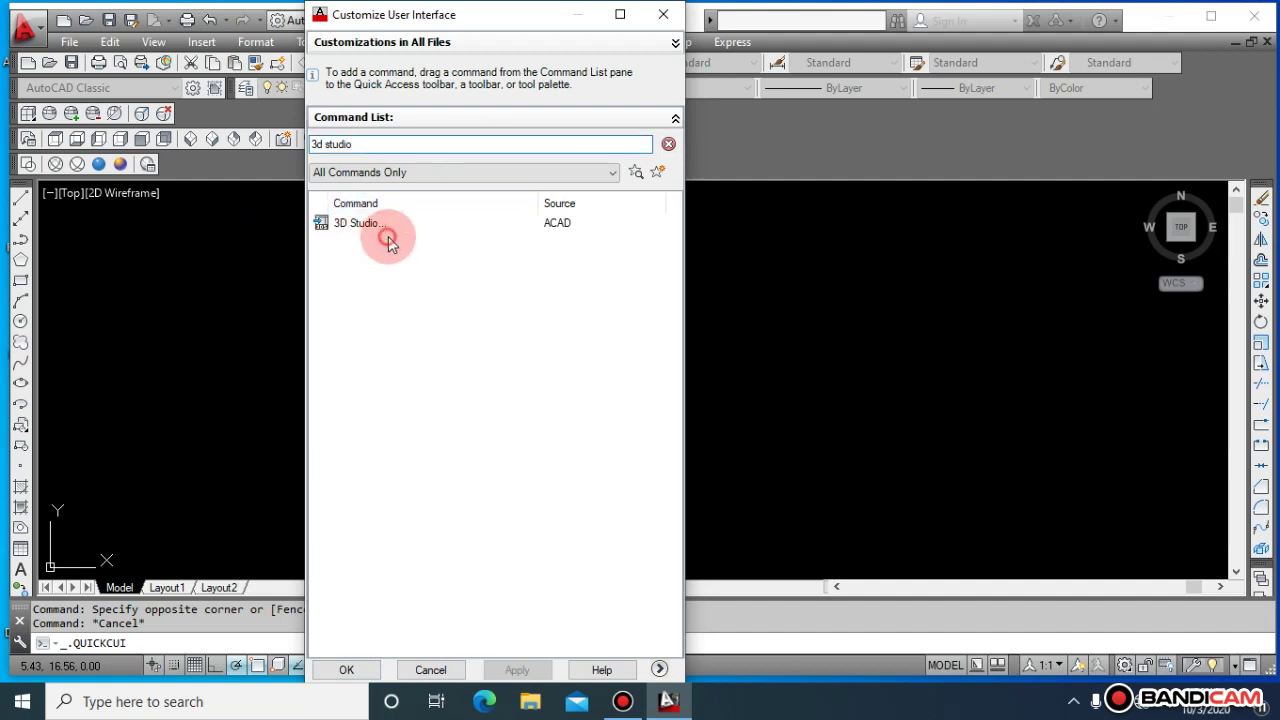
click(617, 622)
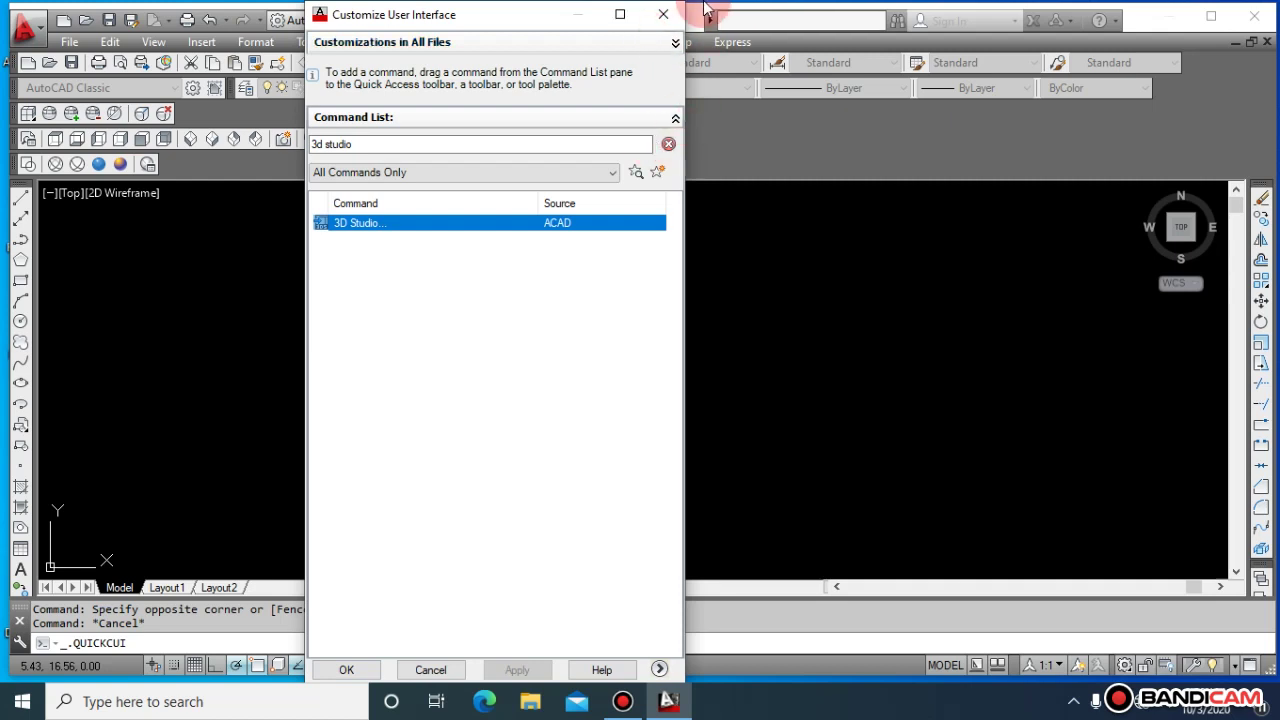
click(663, 14)
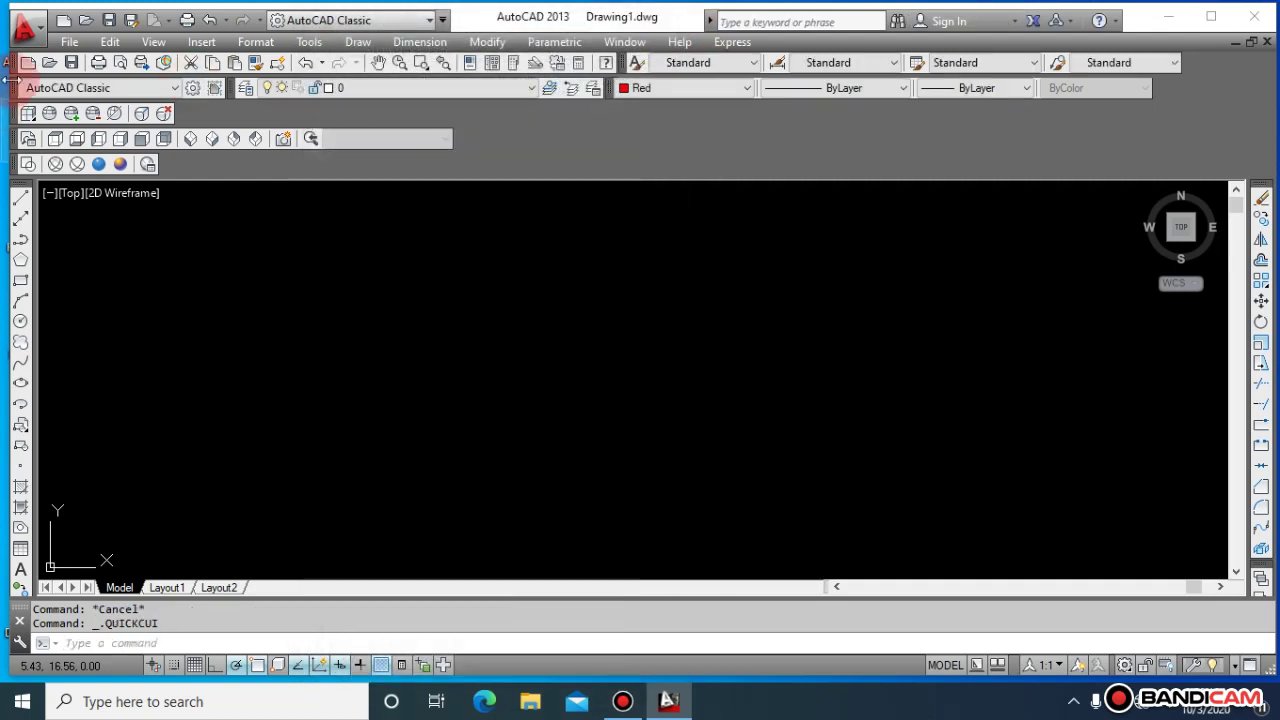
Keep the AutoCAD Classic workspace selected and open the Workspace Settings dialog.
click(281, 22)
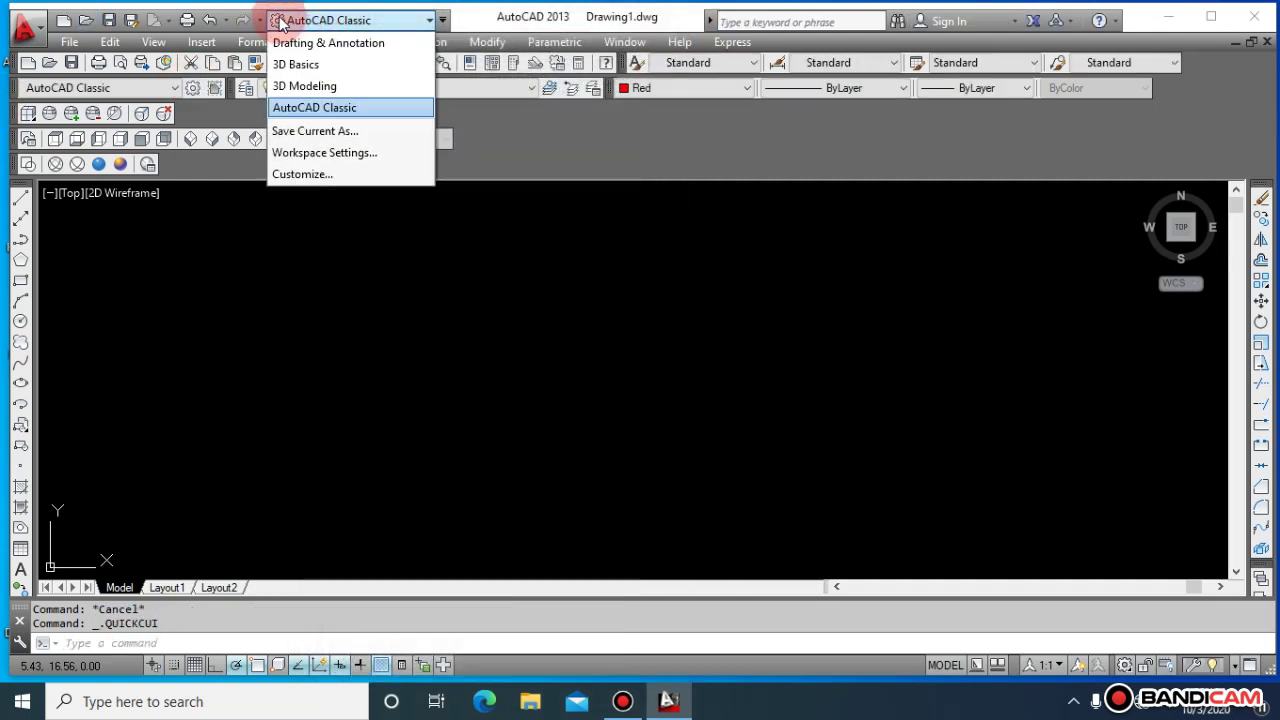
click(281, 22)
right_click(283, 20)
click(283, 20)
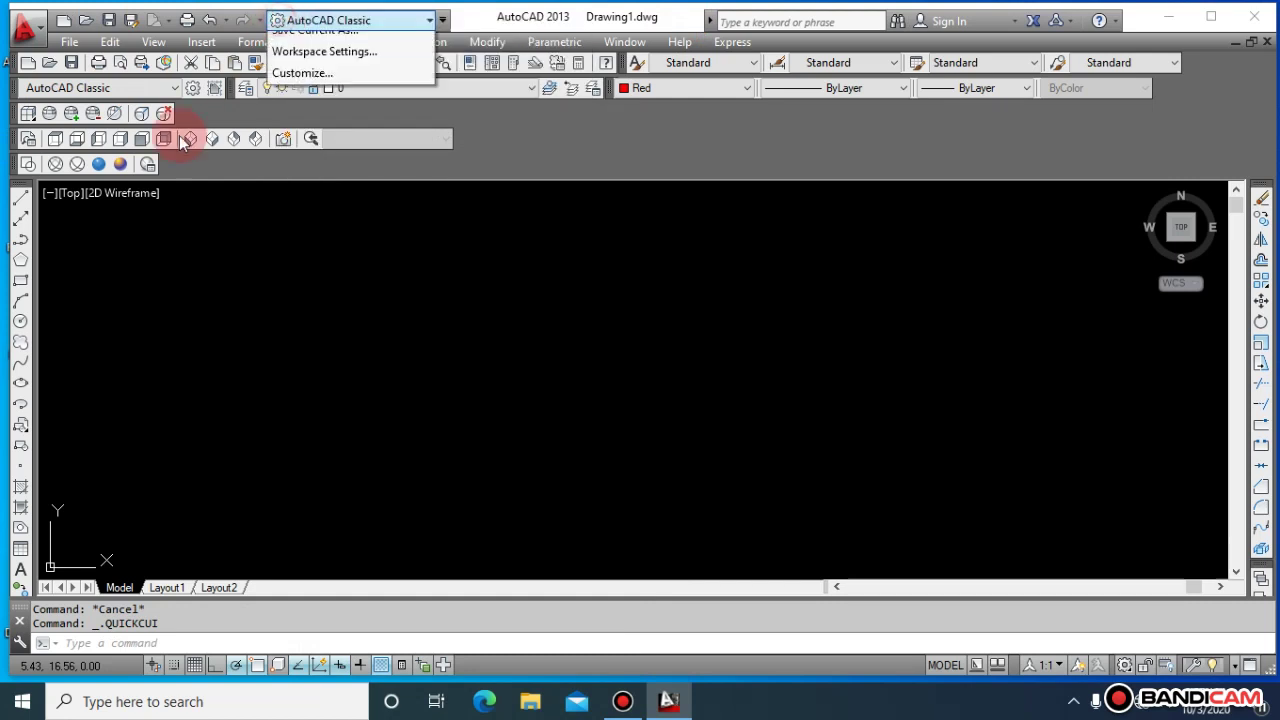
click(237, 263)
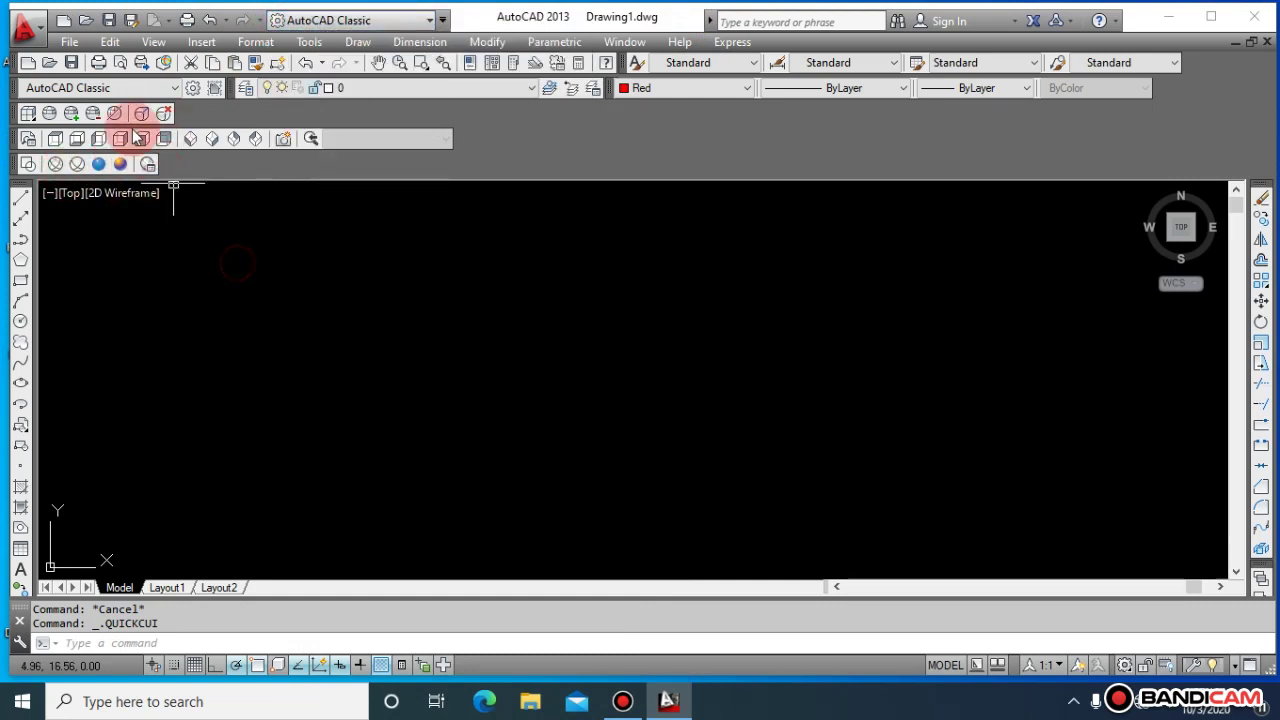
click(199, 90)
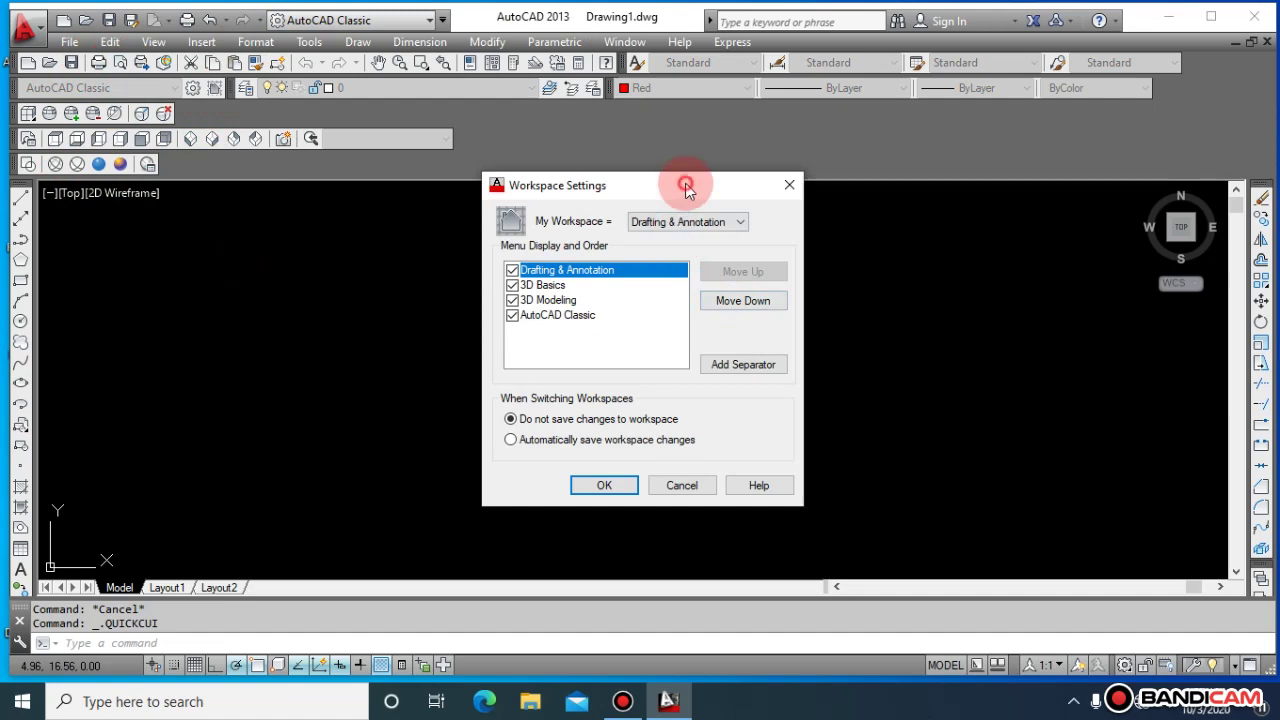
Hide Drafting & Annotation, 3D Basics and 3D Modeling, leaving only AutoCAD Classic, with changes not auto-saved.
drag(686, 188, 651, 196)
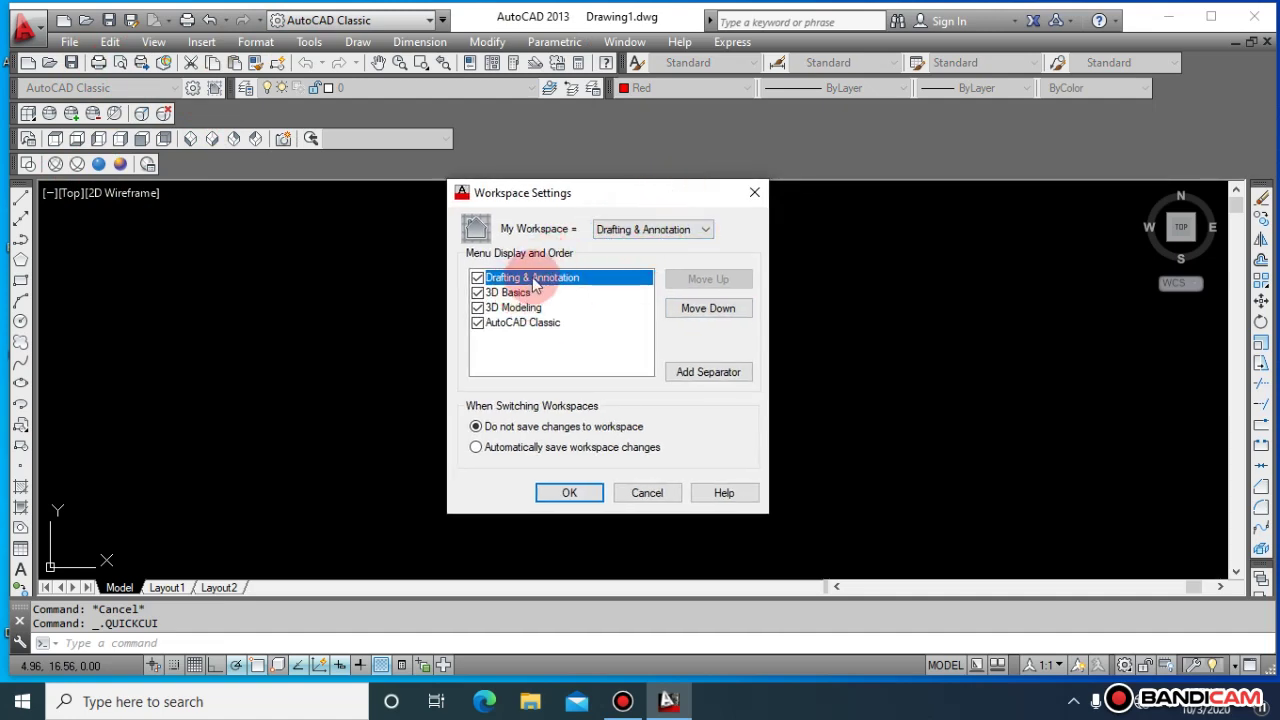
click(477, 278)
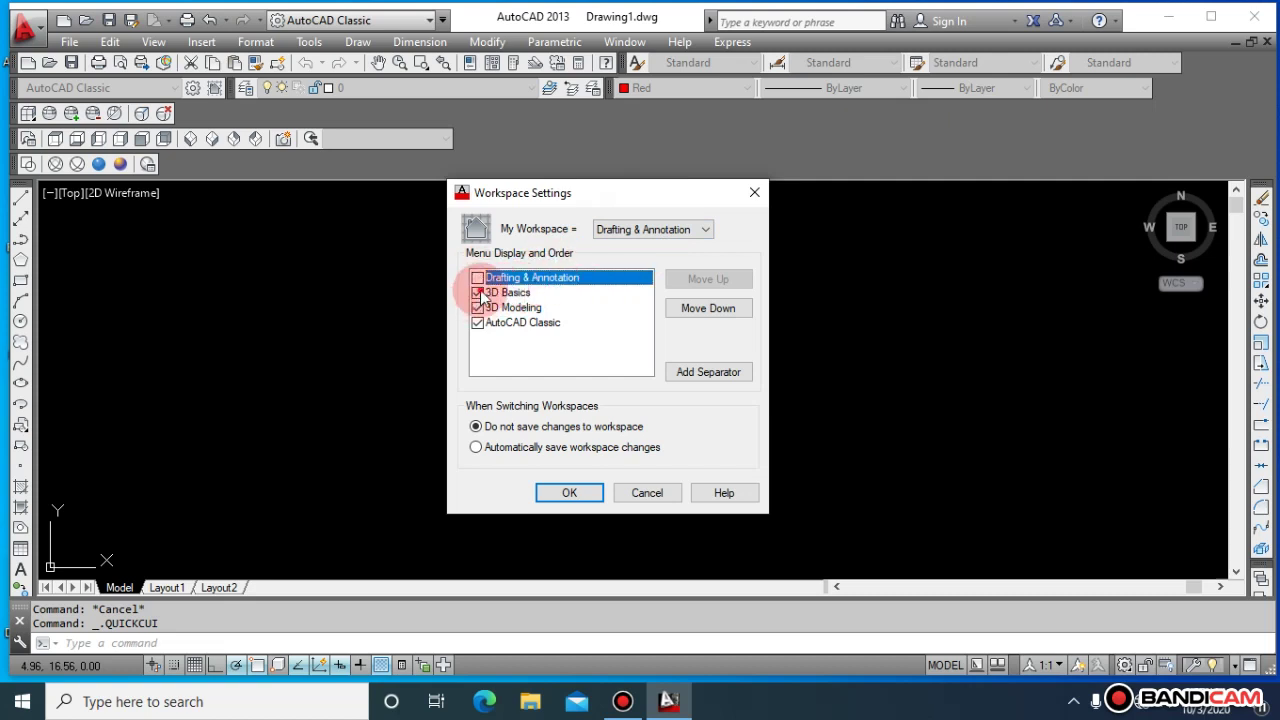
click(478, 293)
click(477, 308)
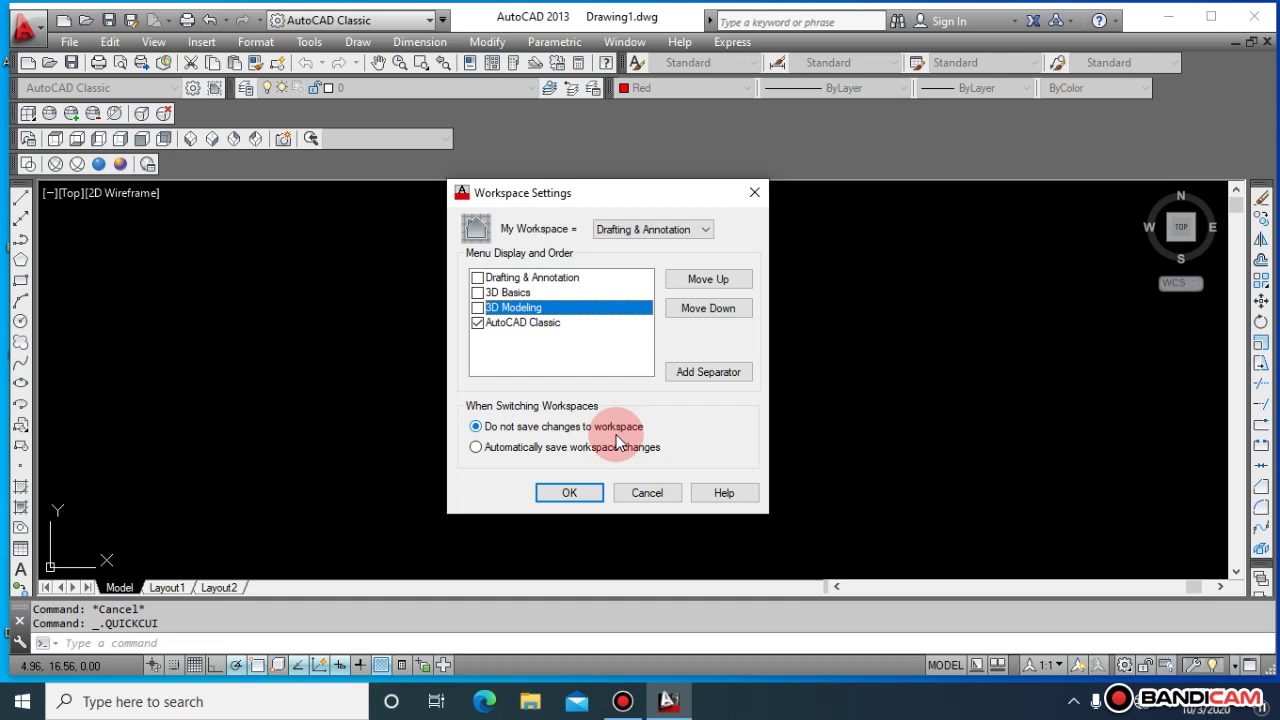
click(477, 447)
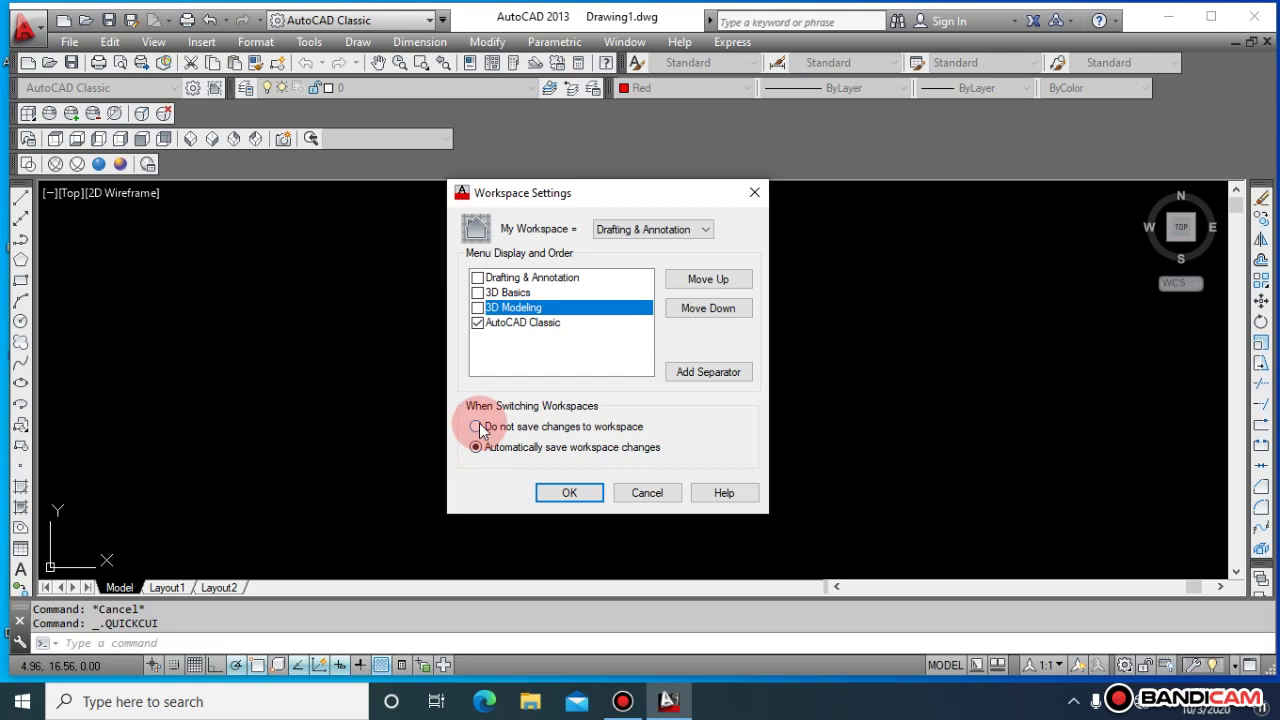
click(569, 492)
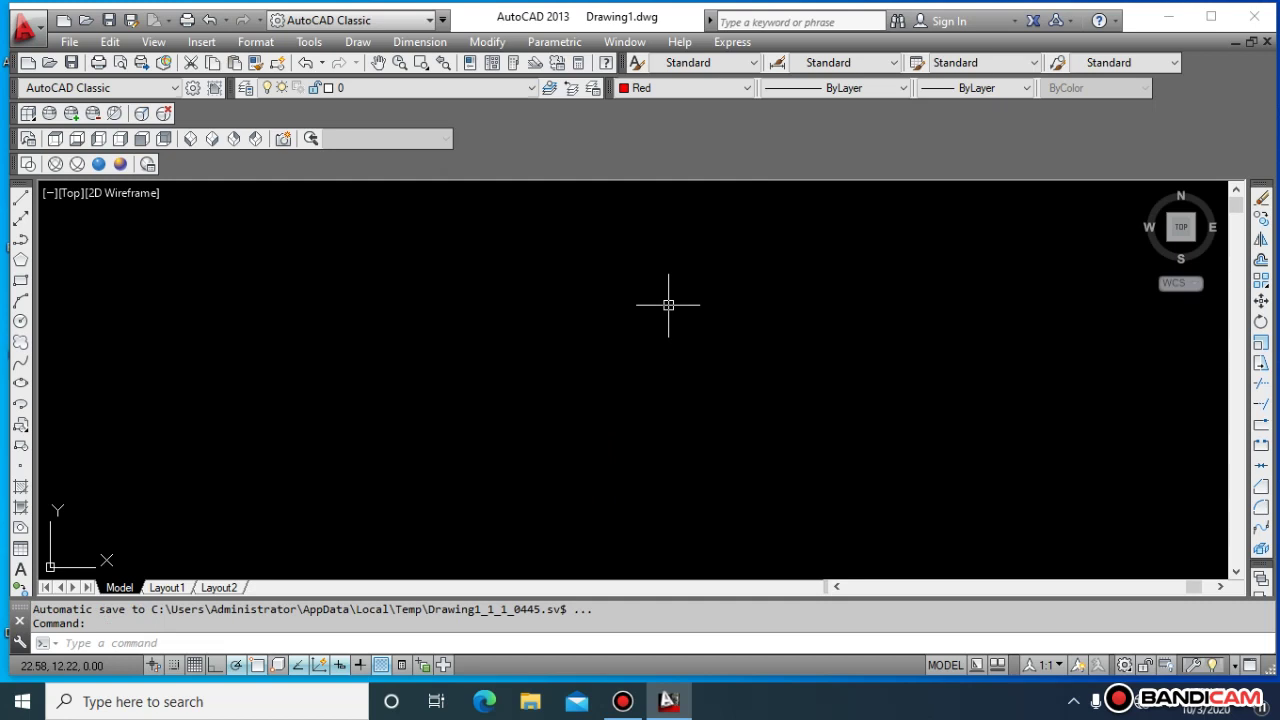
Launch Notepad from Windows search using 'not', after abandoning a first 'micro' search.
key(Escape)
key(Escape)
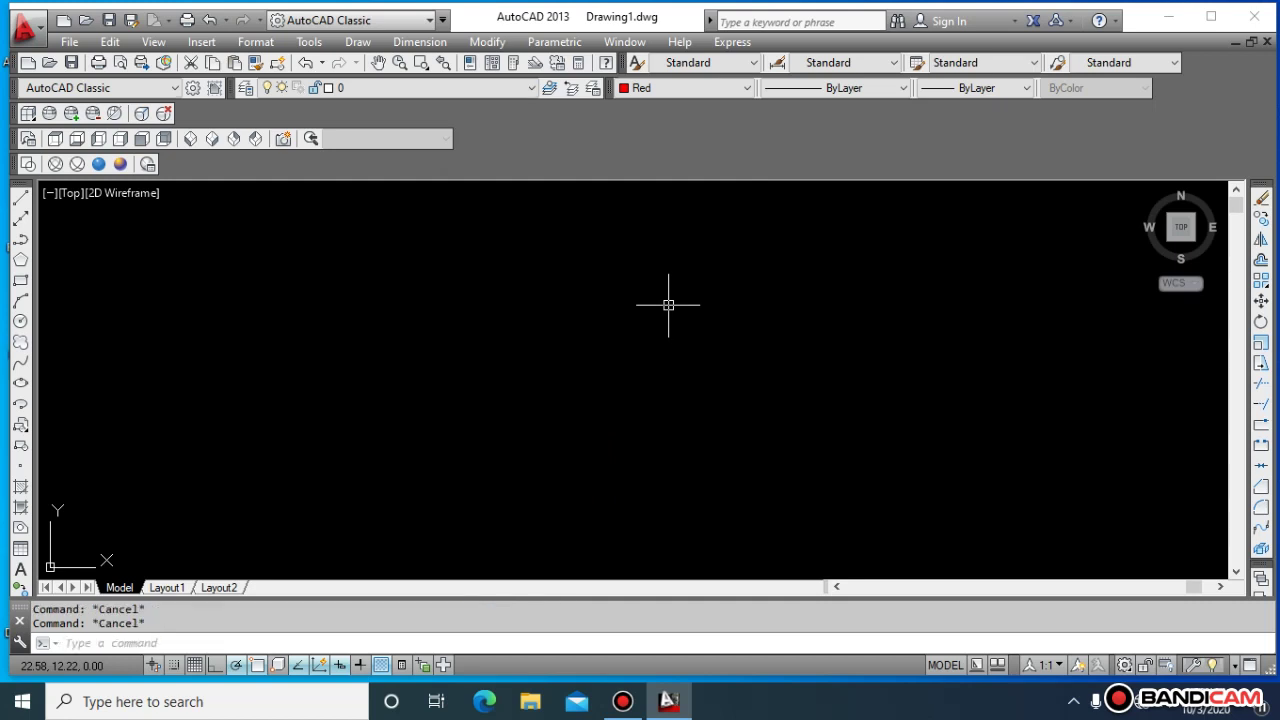
click(279, 702)
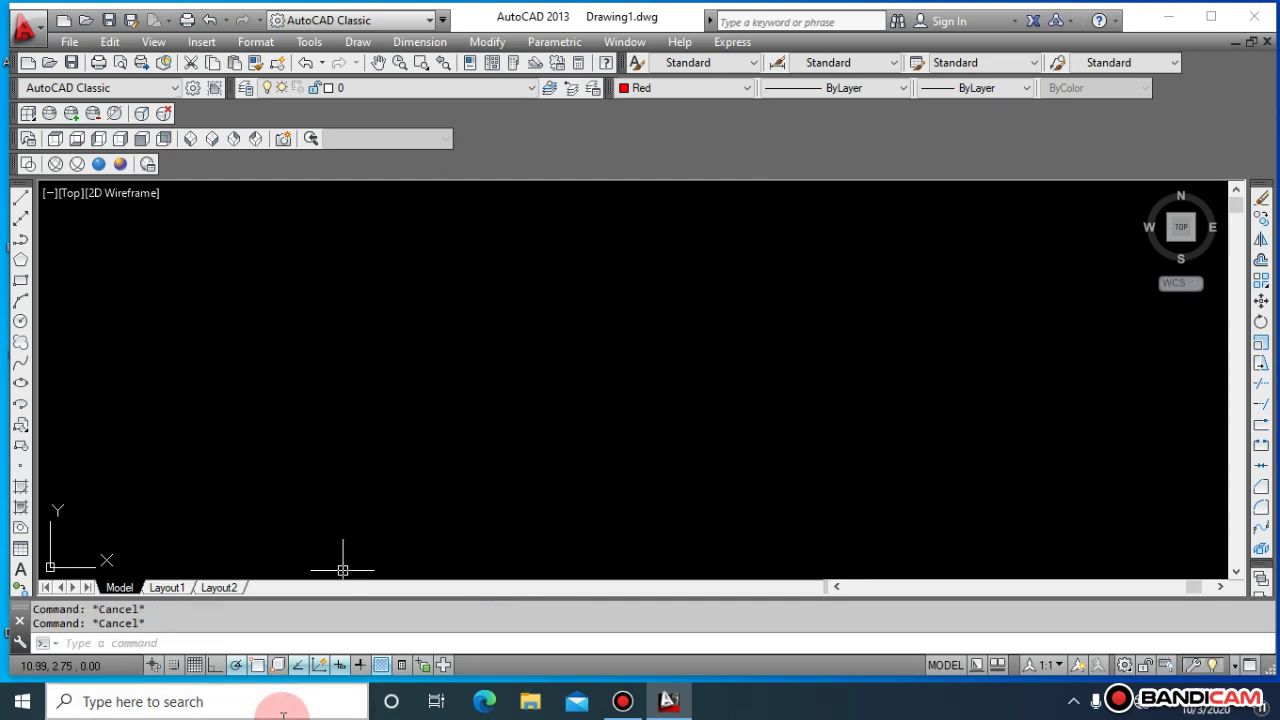
text(micro)
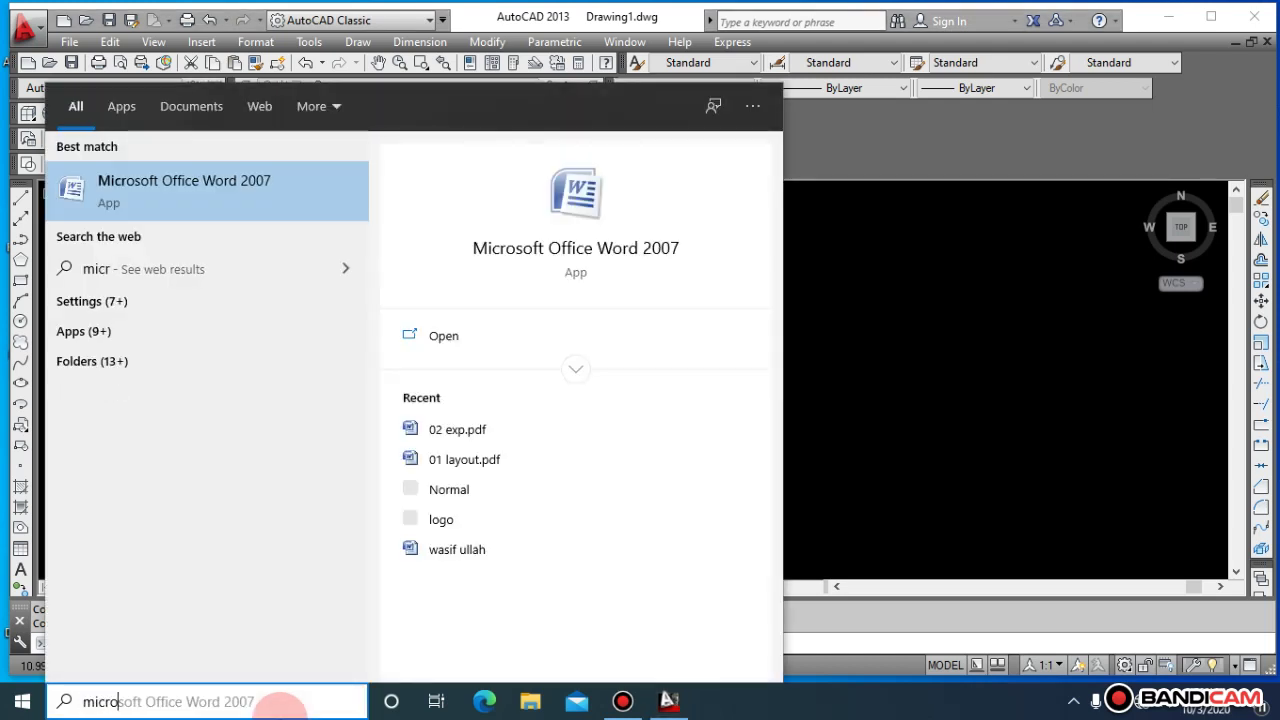
key(Return)
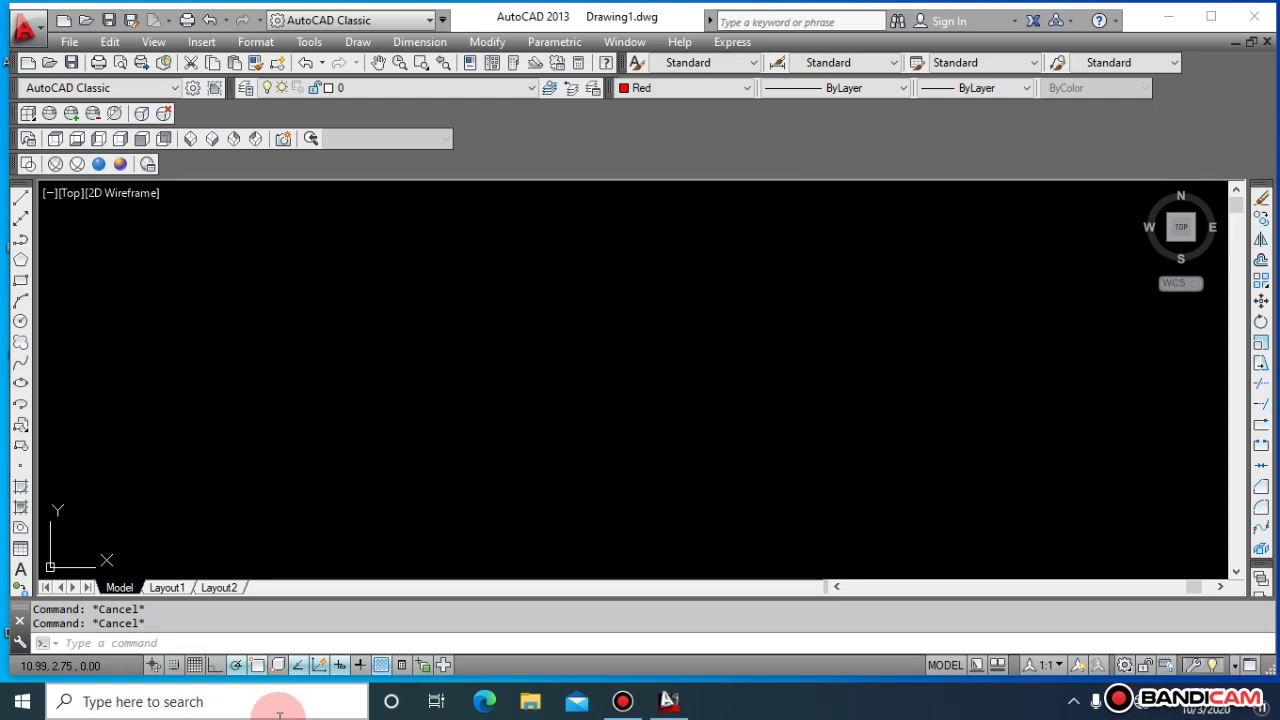
click(279, 702)
text(not)
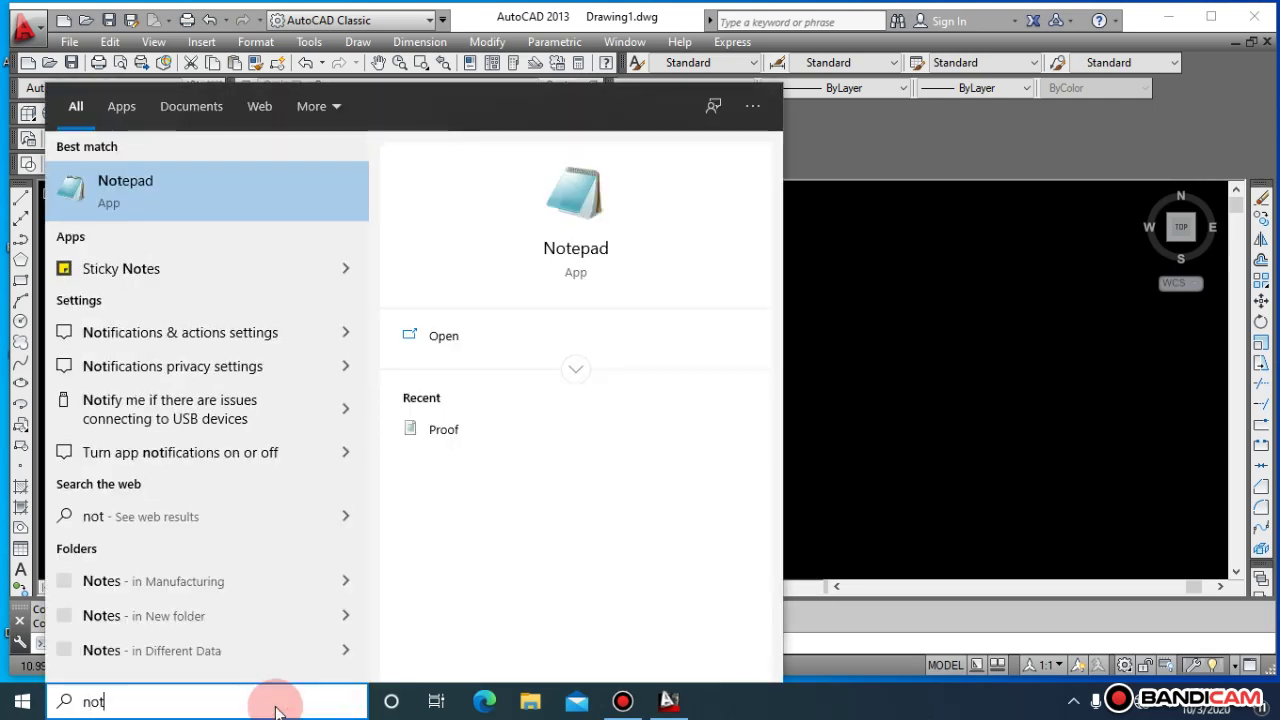
key(Return)
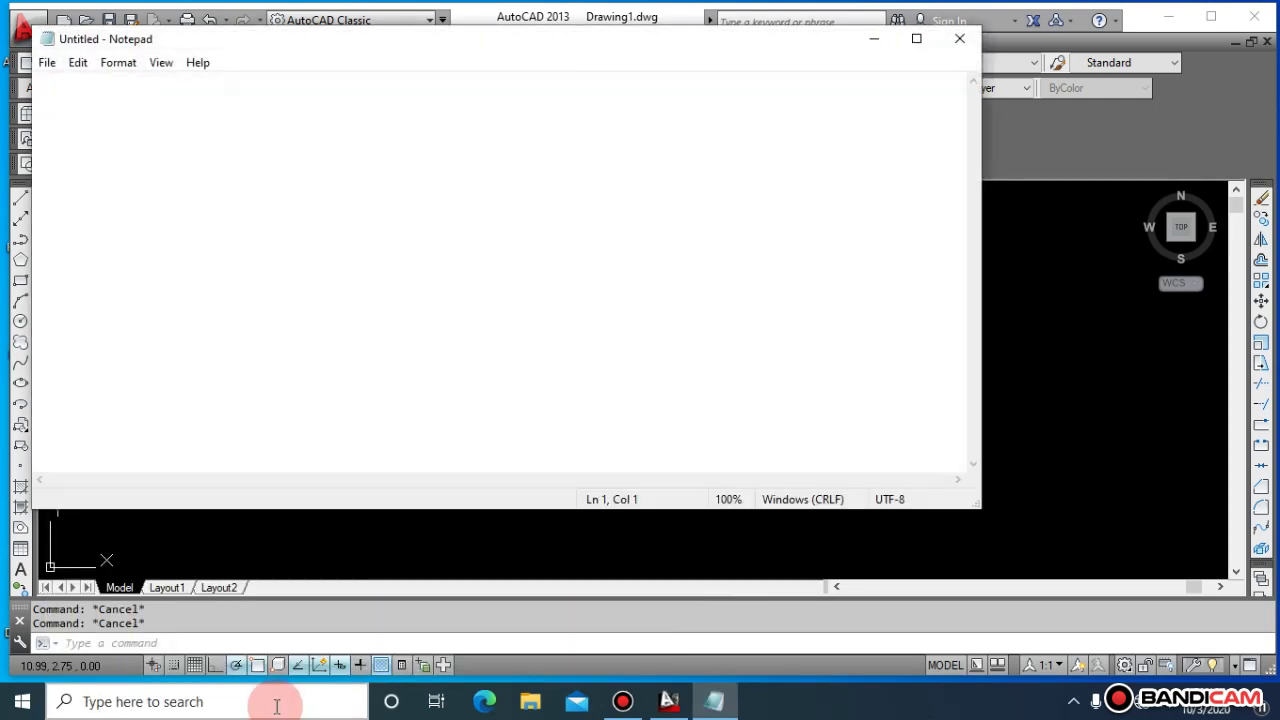
Maximize the blank Notepad note and type the heading 'autoCAD =' on its first line.
click(914, 40)
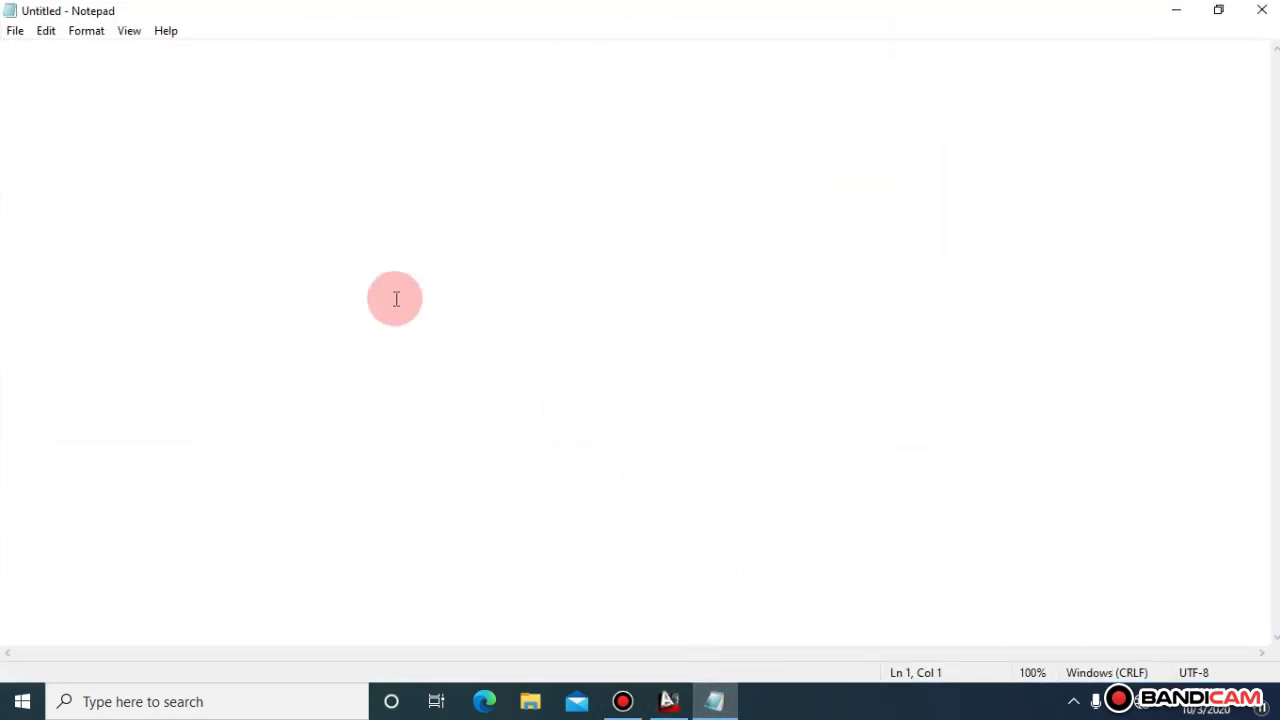
key(Return)
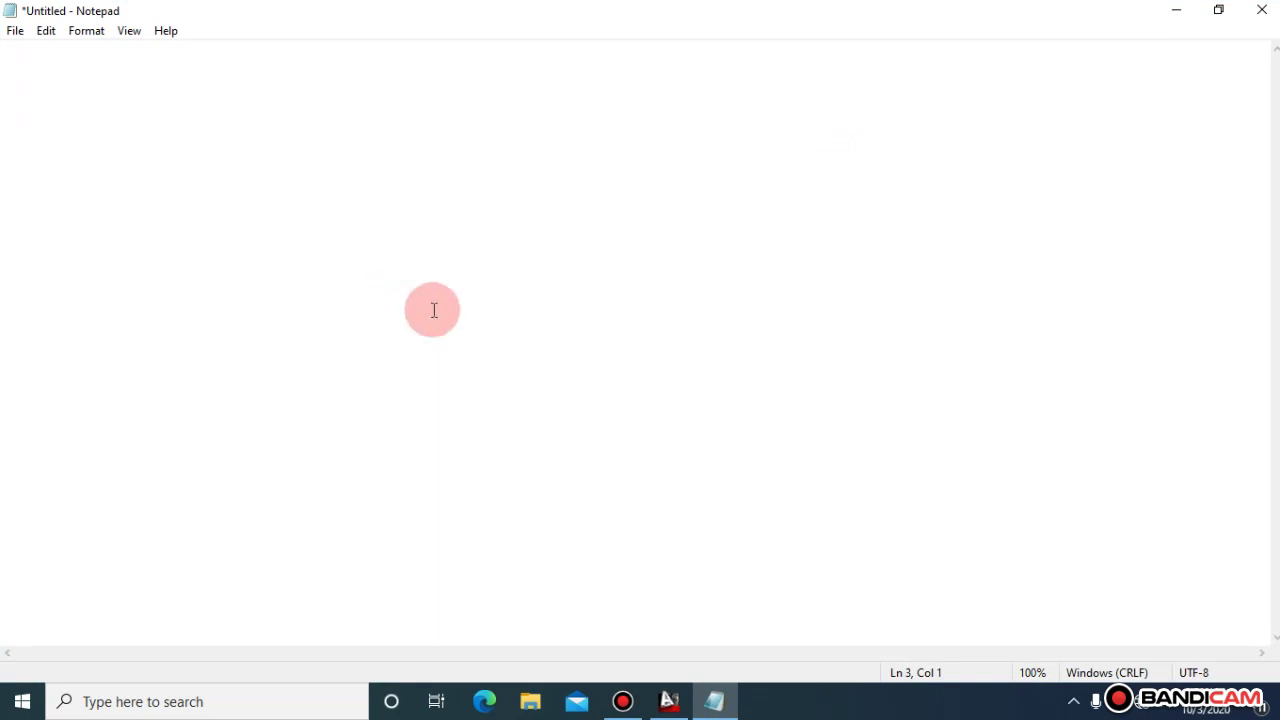
text(aauto)
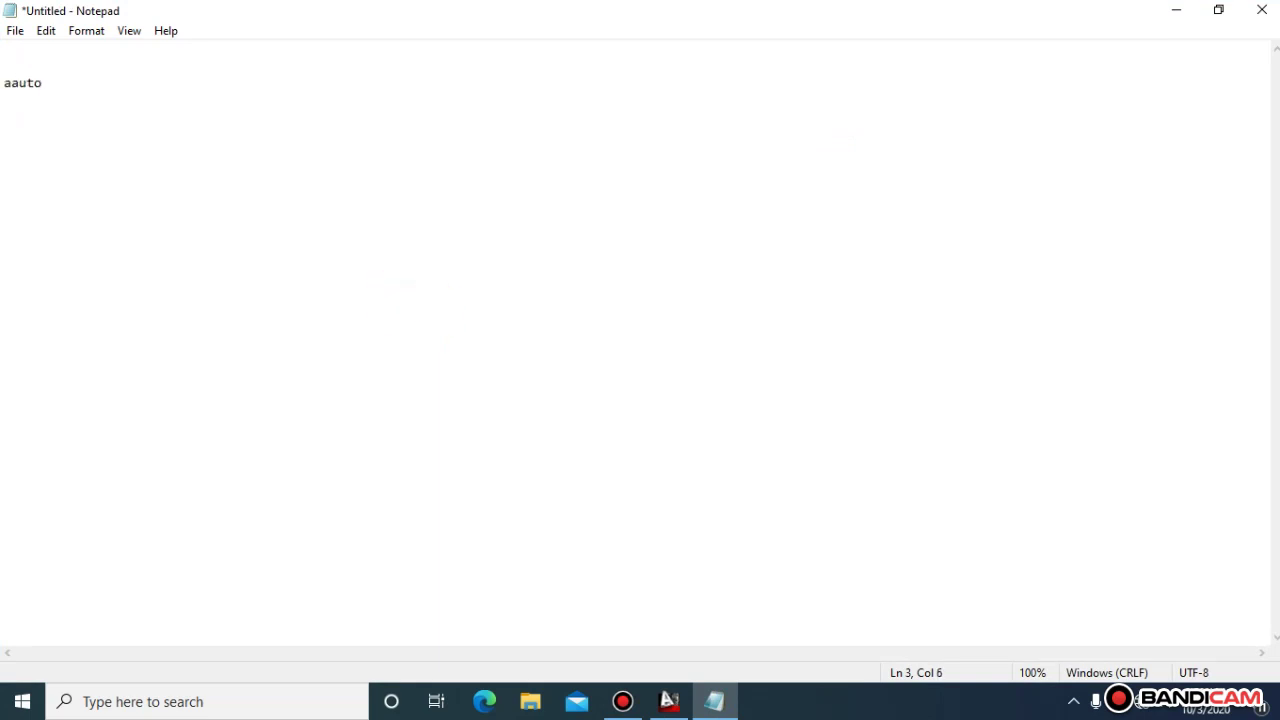
key(BackSpace)
key(BackSpace)
key(BackSpace)
text(auto)
text(CAD )
text(=)
Add the lines 'AUTO = AUTOMATIC' and 'C= COMPUTER' below the heading.
click(429, 323)
key(Return)
text(AUTO )
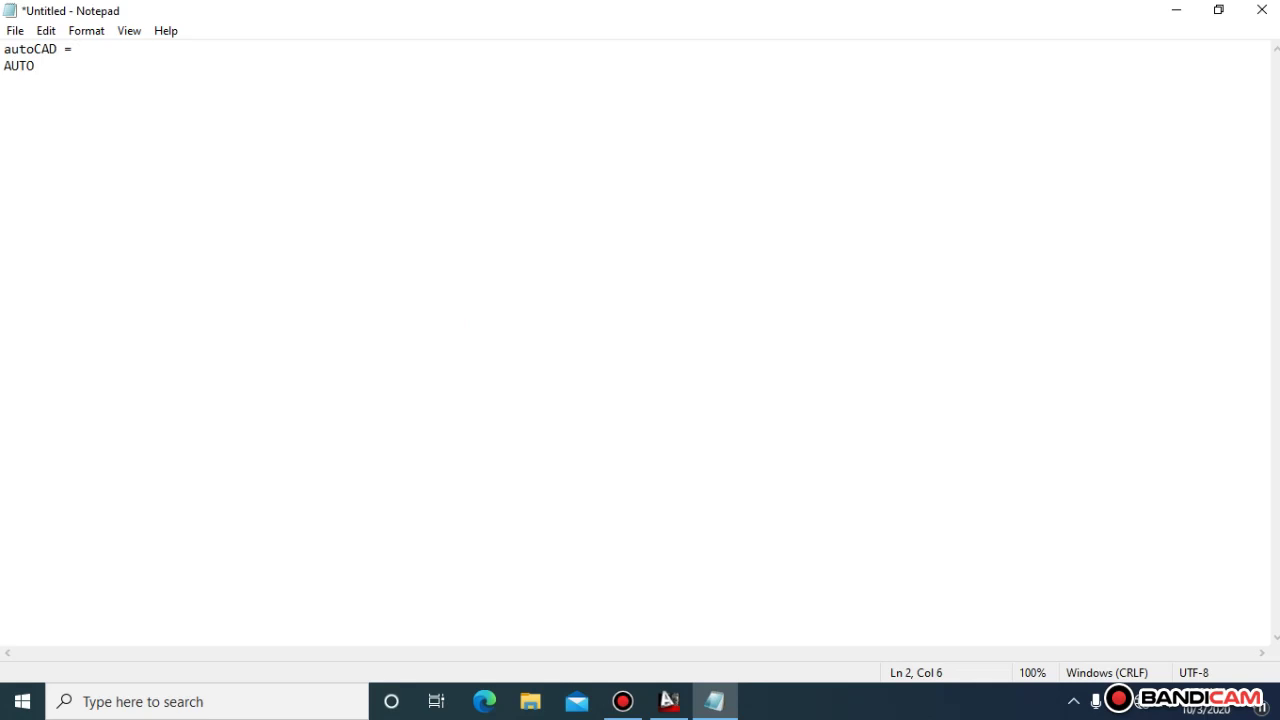
text(=,)
key(BackSpace)
text(AUTOMA)
text(TIC)
key(Return)
text(C)
text(=COP)
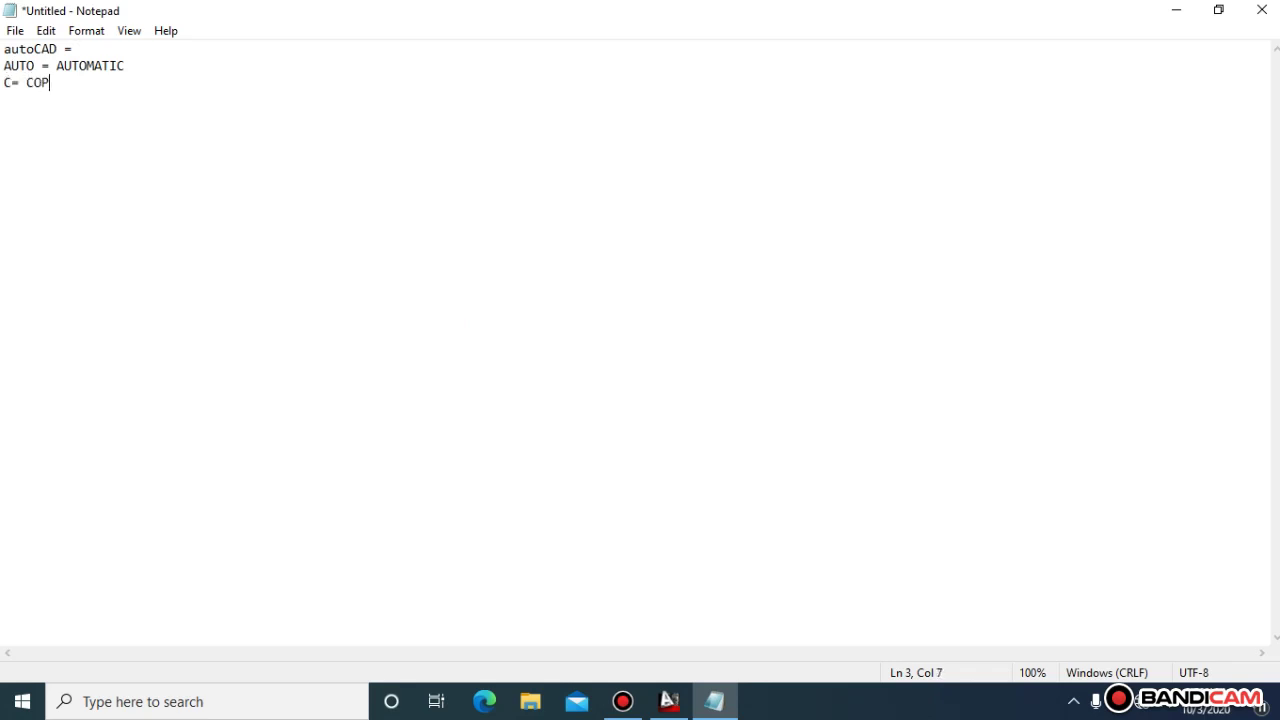
text(M)
key(BackSpace)
key(BackSpace)
text(MPUTER)
Add 'A = AIDED( WITH THE HELP OF )' and 'D = DRAWING', then return to AutoCAD.
key(Return)
text(A = )
text(AIDE)
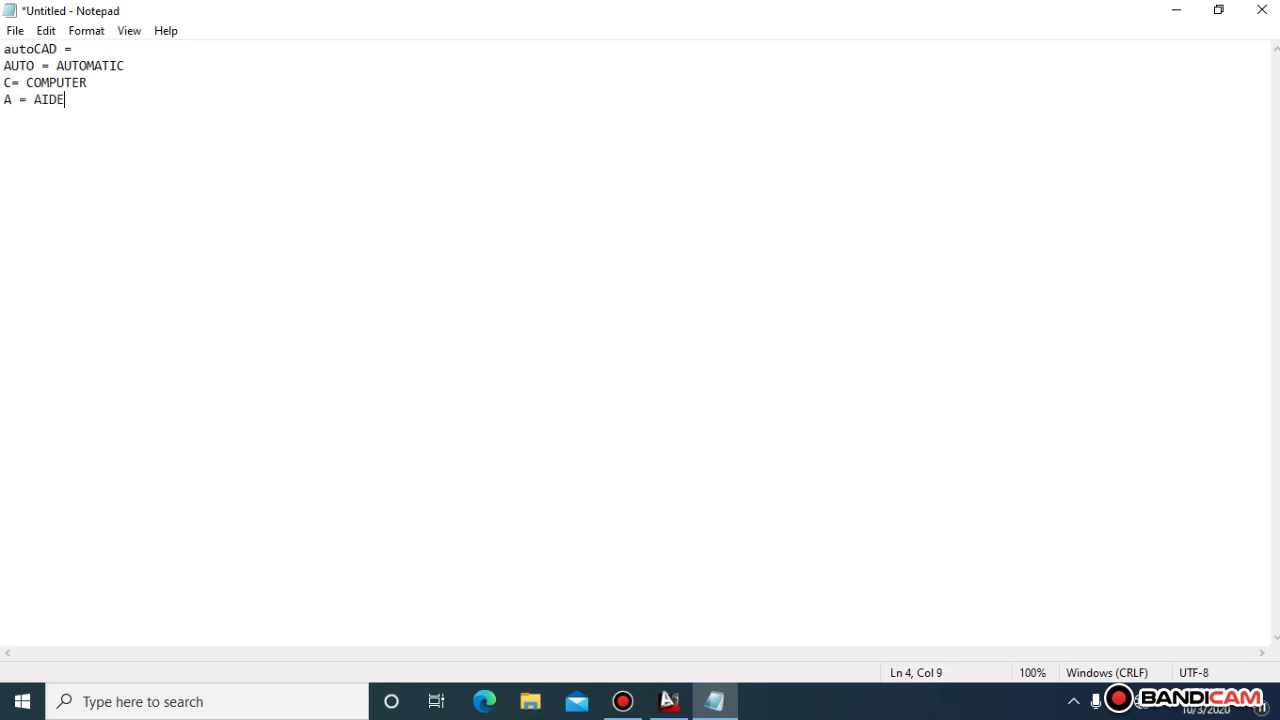
text(D)
text(9)
key(BackSpace)
key(BackSpace)
text(( )
text(WITH THE )
text(HELP O)
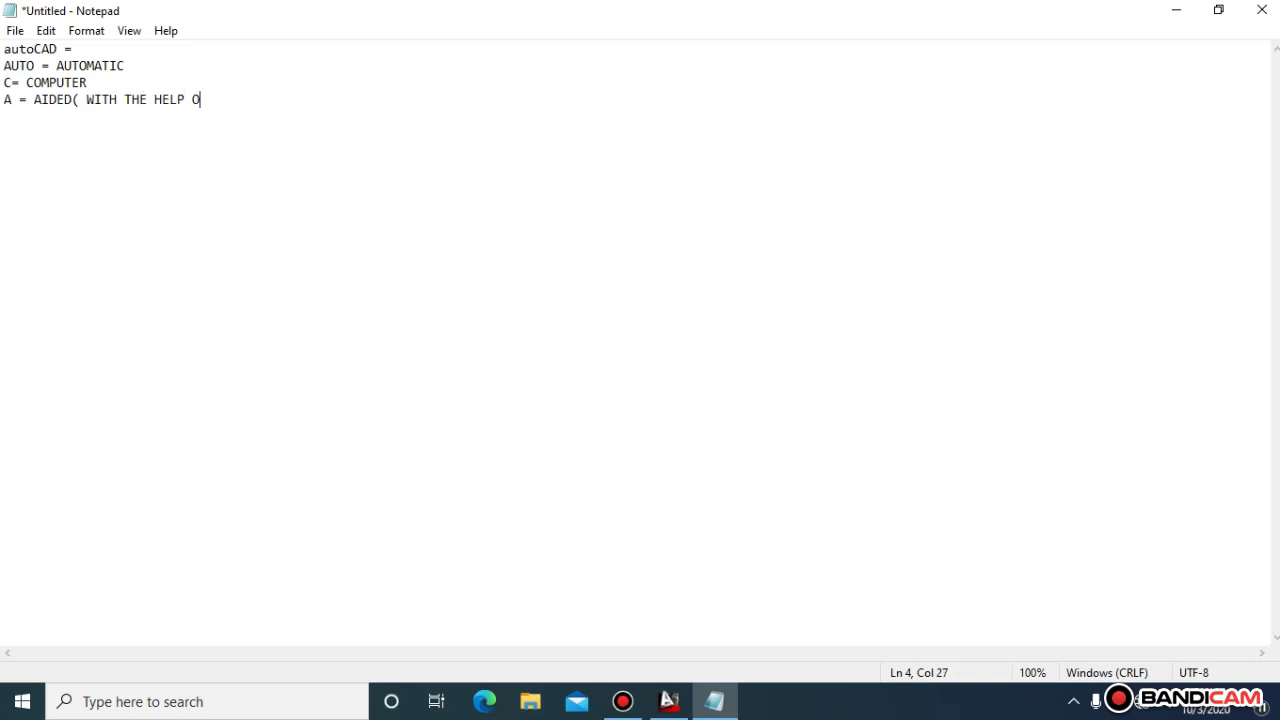
text(F ))
key(Return)
text(D )
text(= DRA)
text(WING)
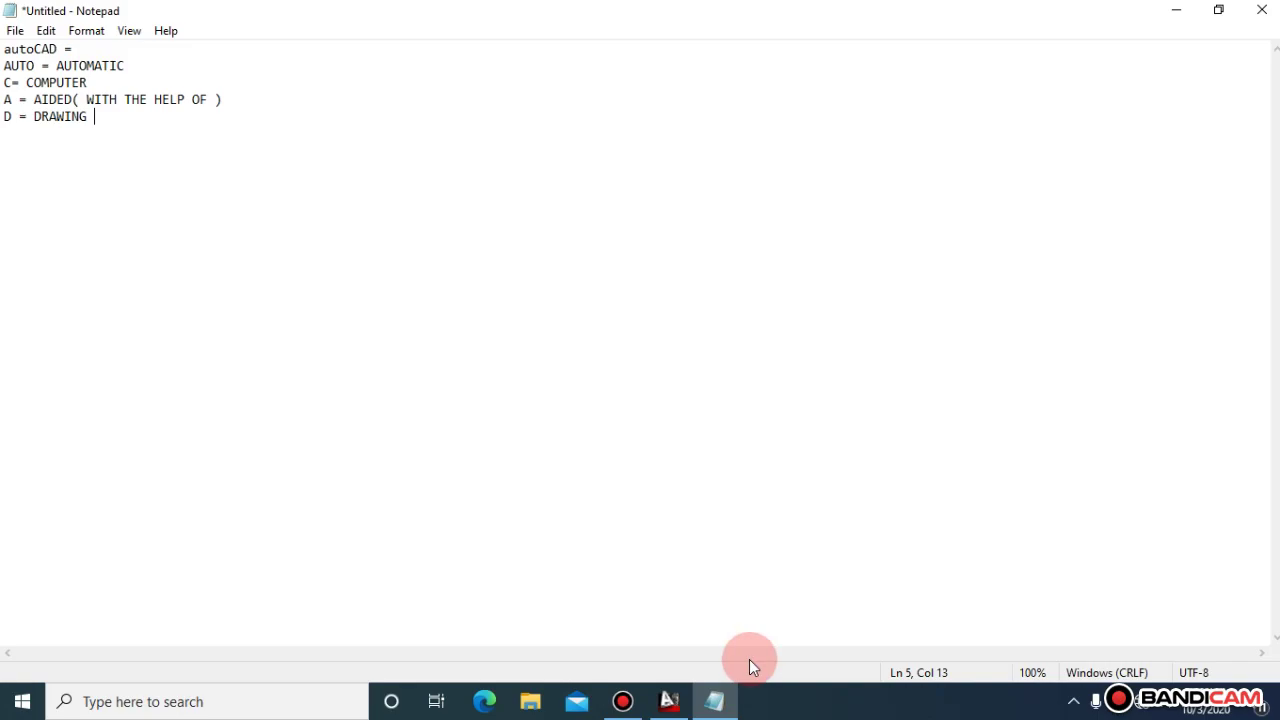
click(669, 701)
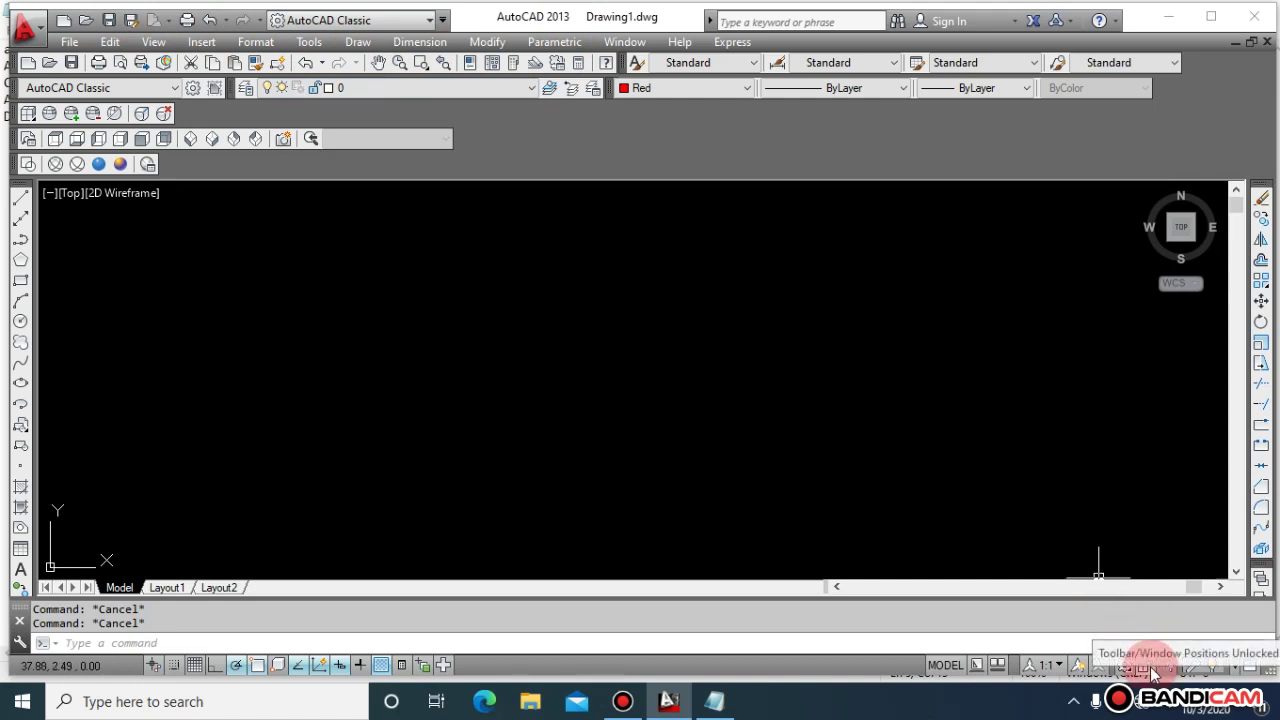
Lock all toolbars and windows (LOCKUI 15), then dismiss the stray layer and workspace menus.
click(1153, 674)
mouse_move(1118, 626)
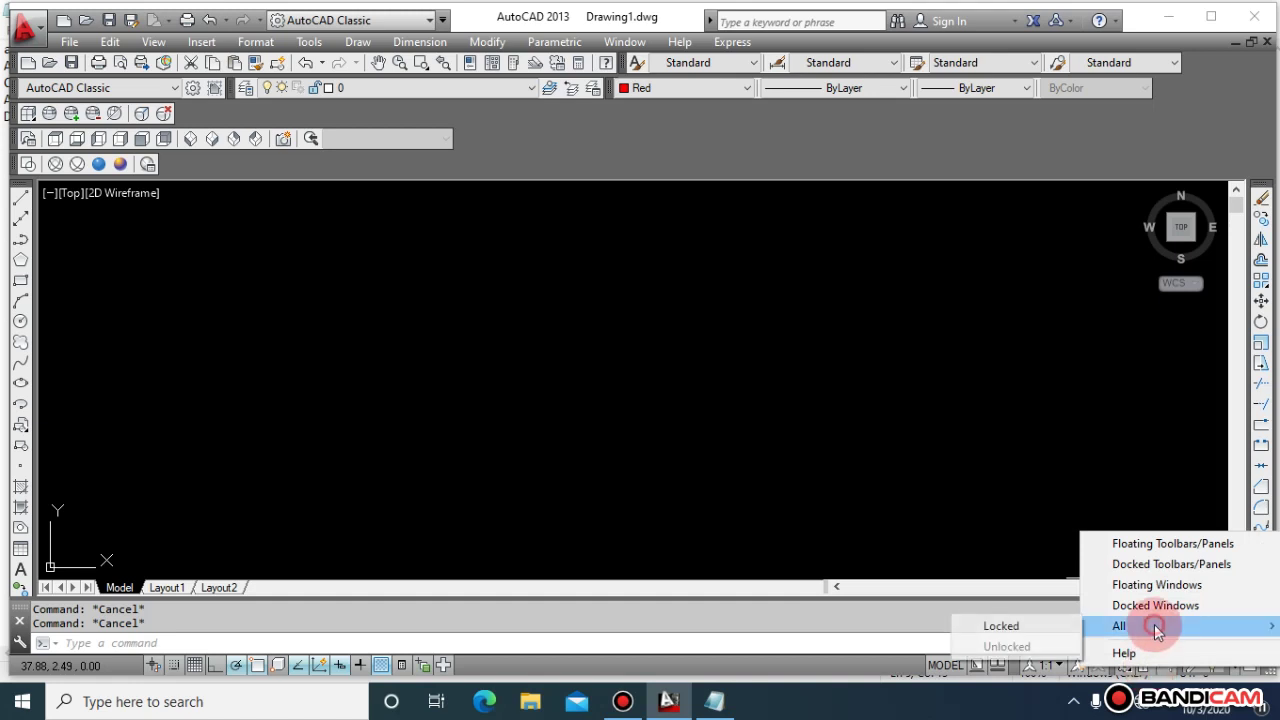
click(1057, 624)
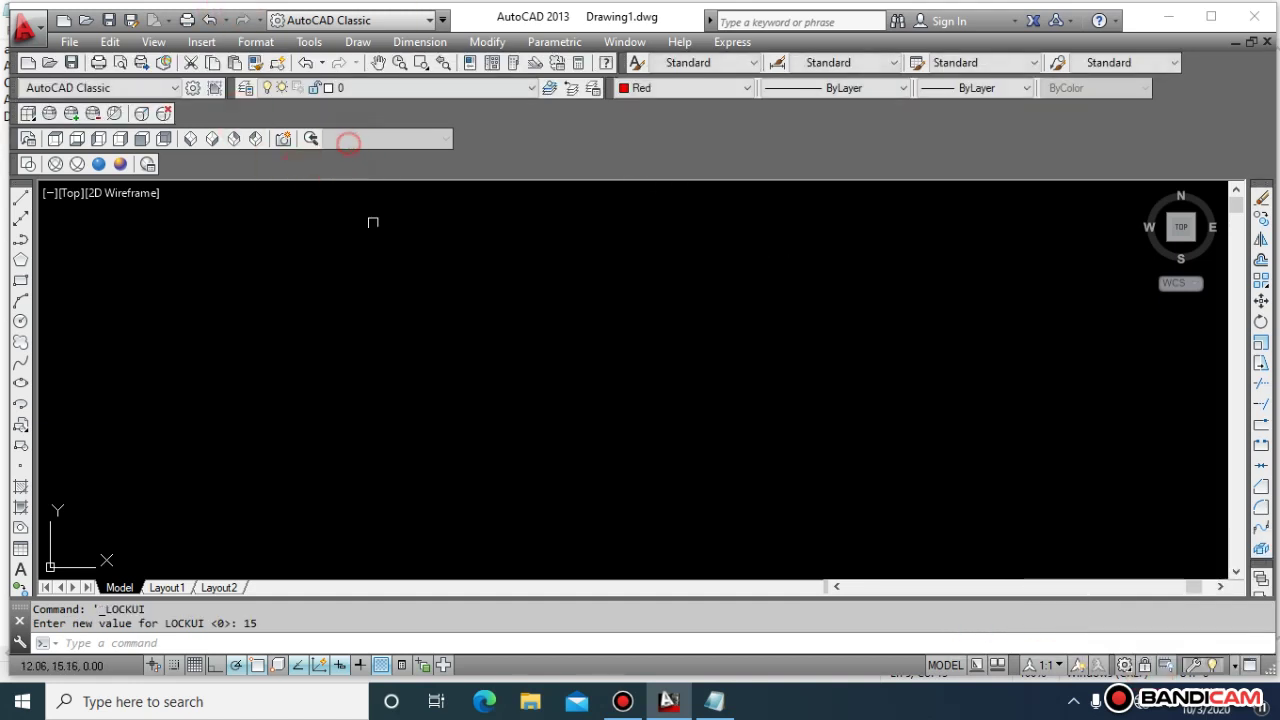
click(396, 93)
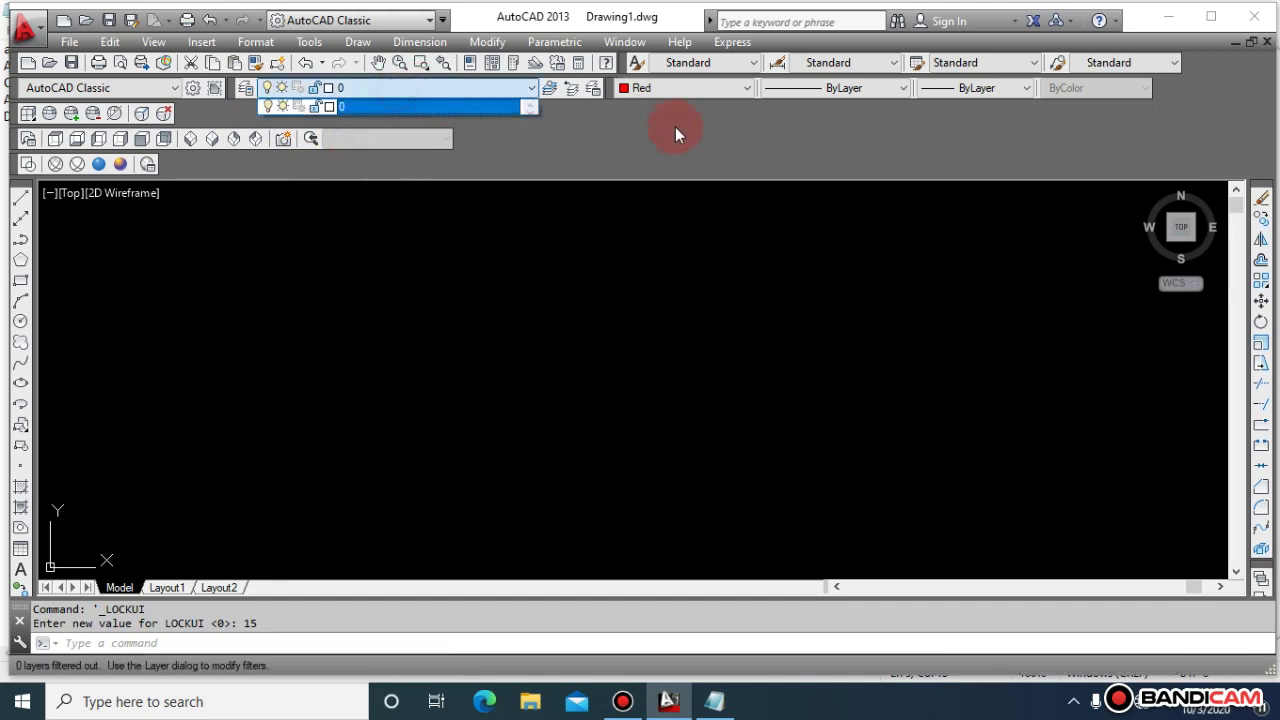
click(588, 150)
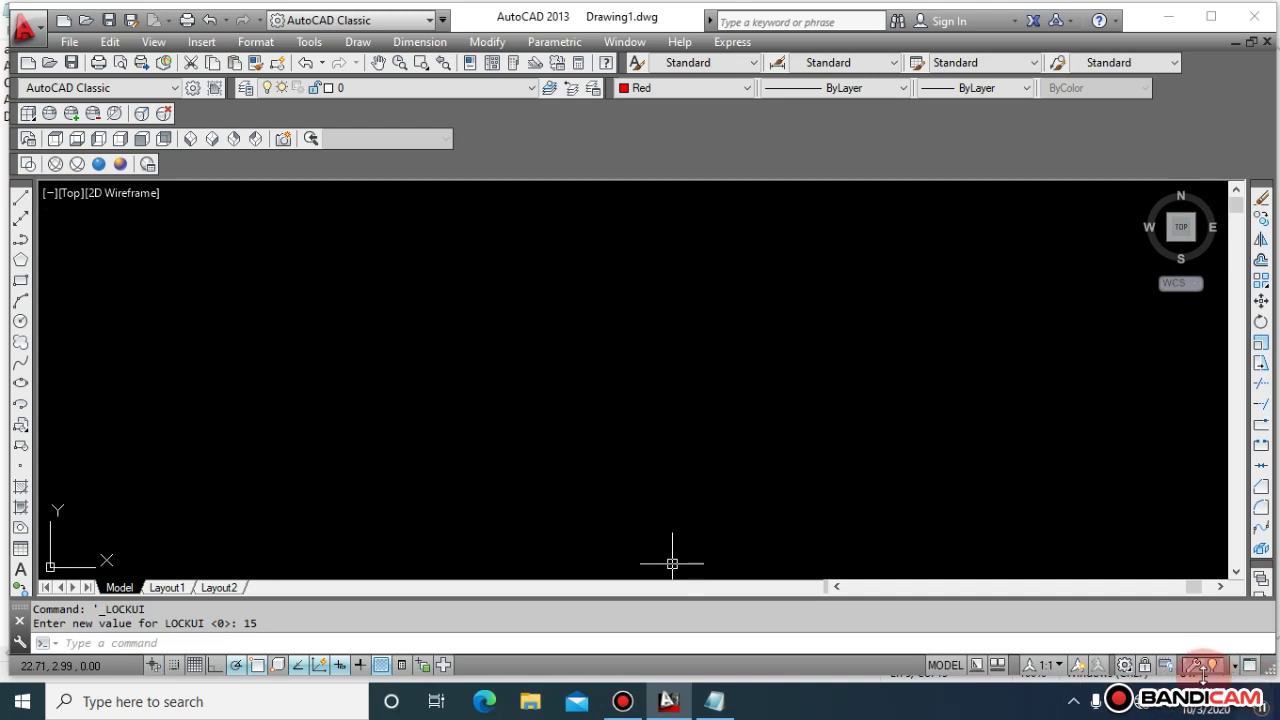
click(1121, 660)
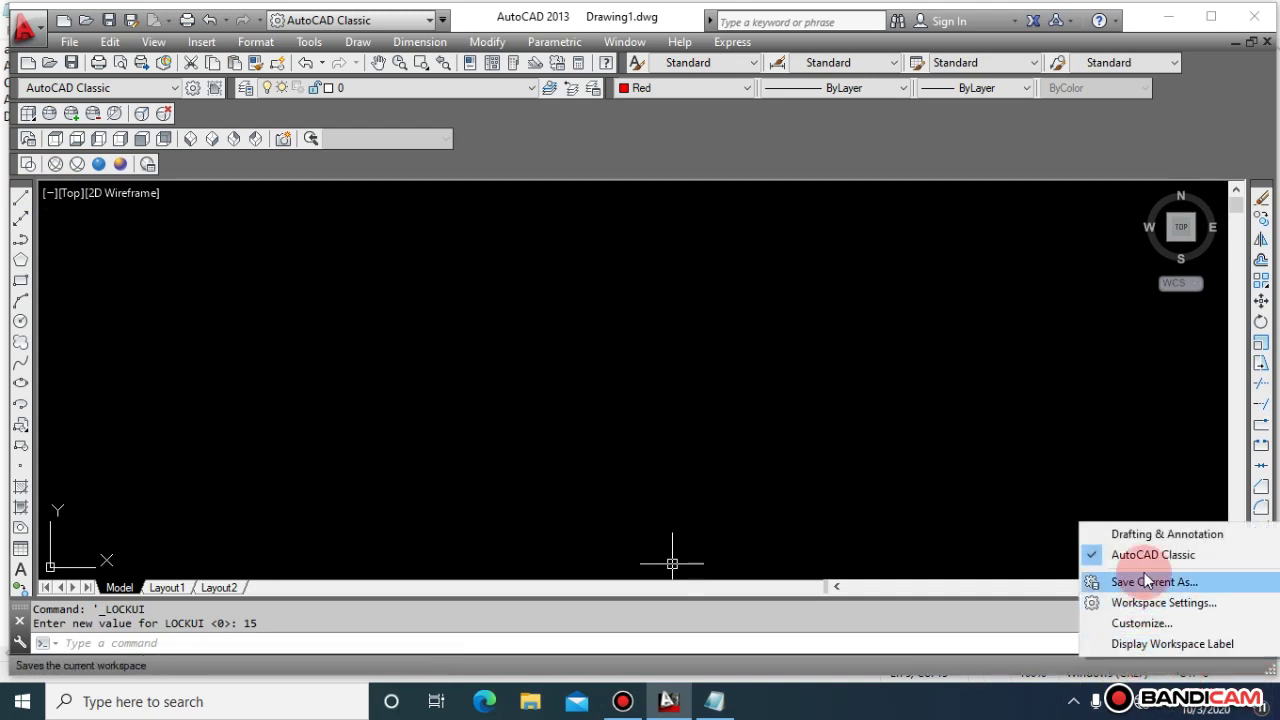
click(798, 472)
click(688, 360)
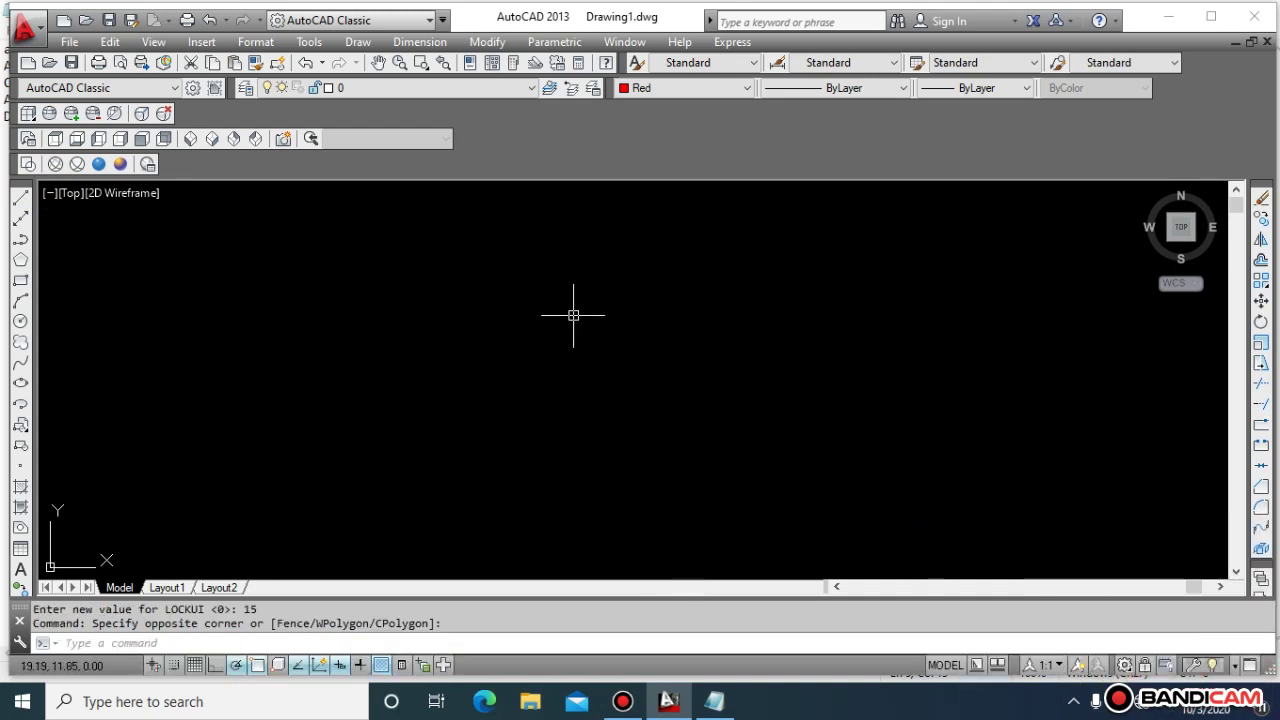
key(Escape)
key(Escape)
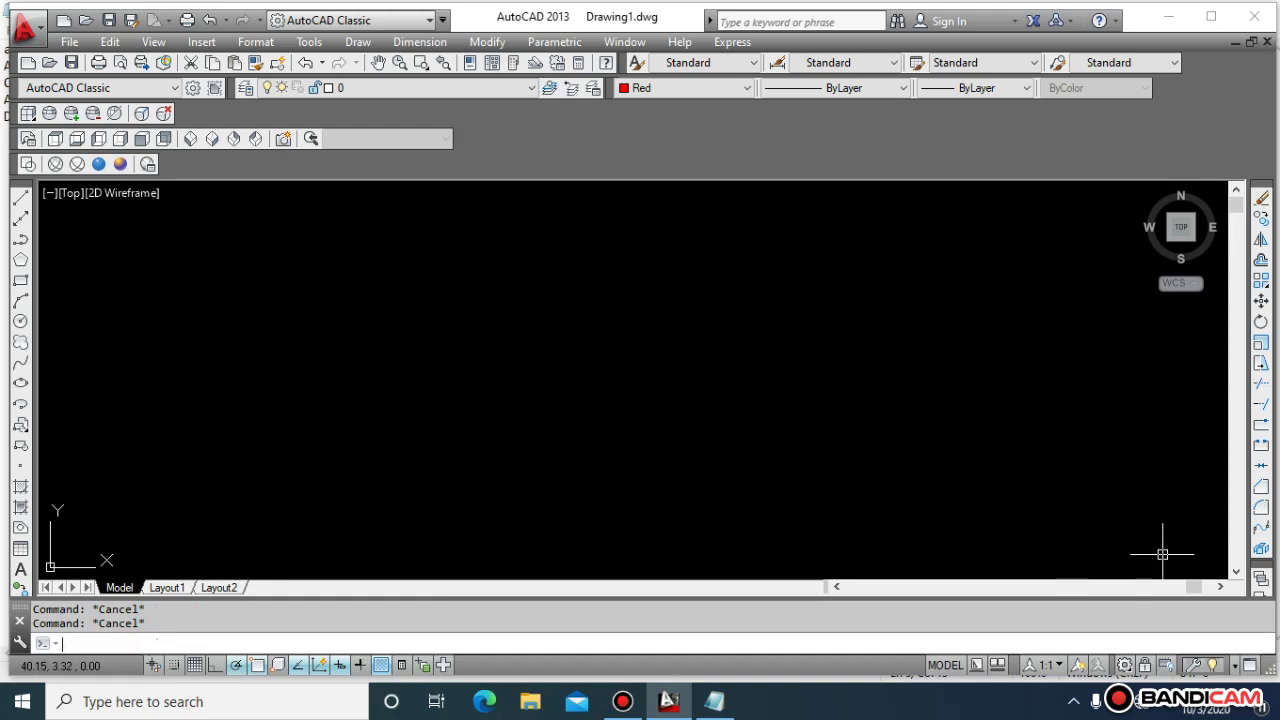